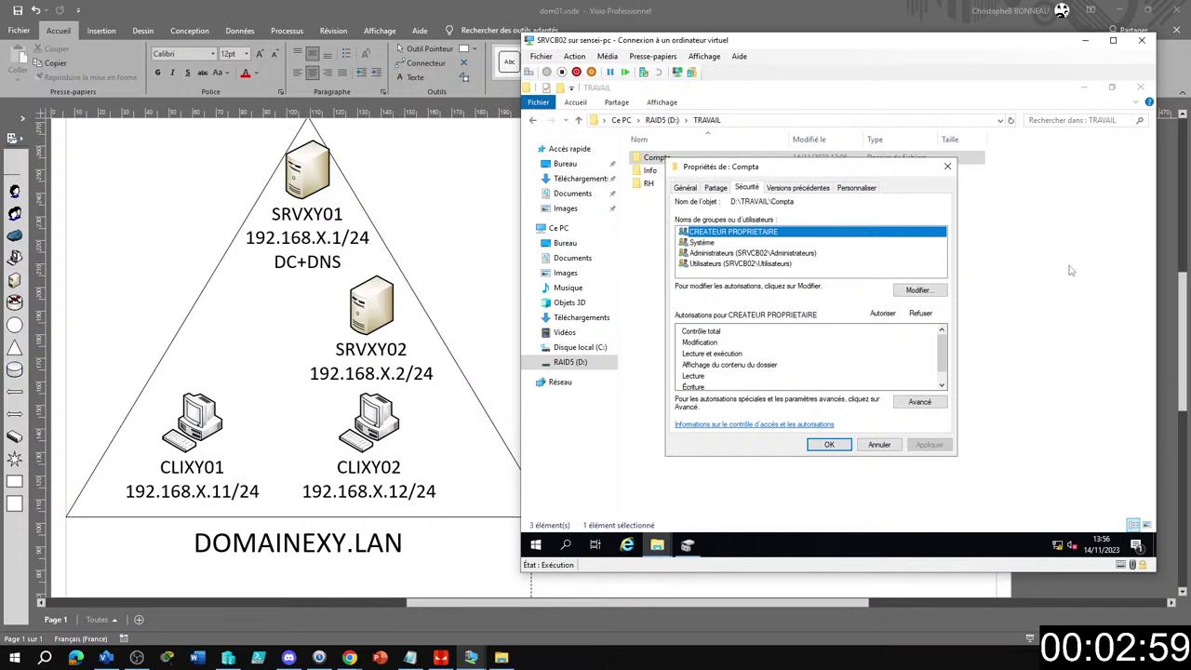
drag(837, 180, 886, 182)
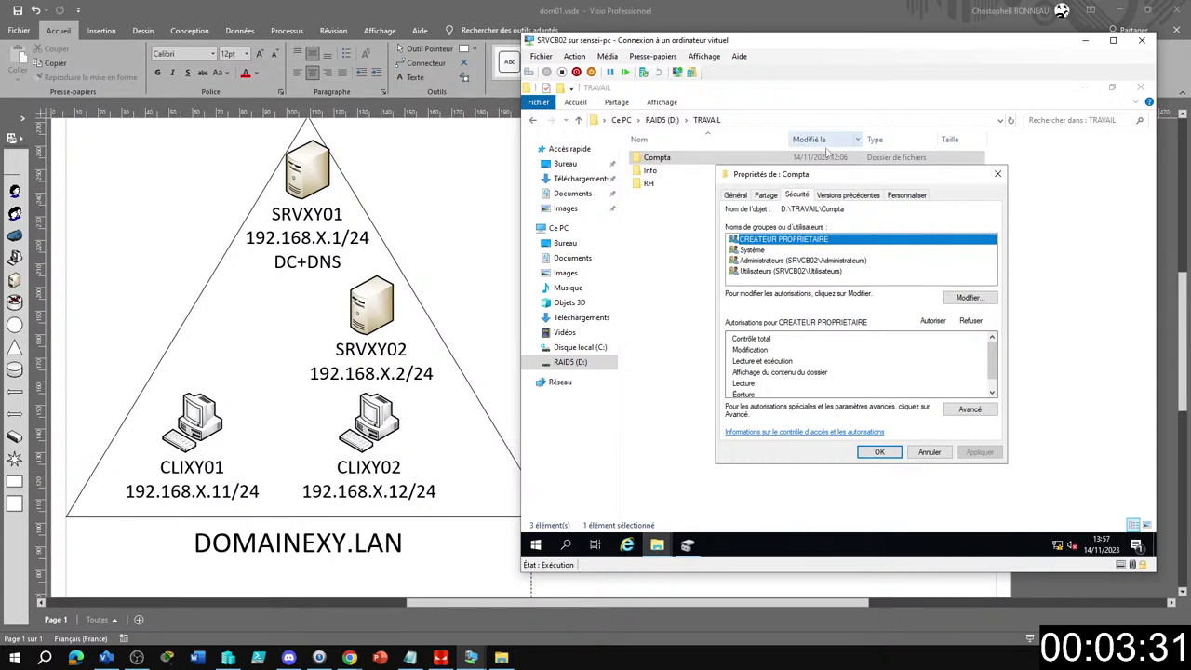
drag(802, 177, 740, 179)
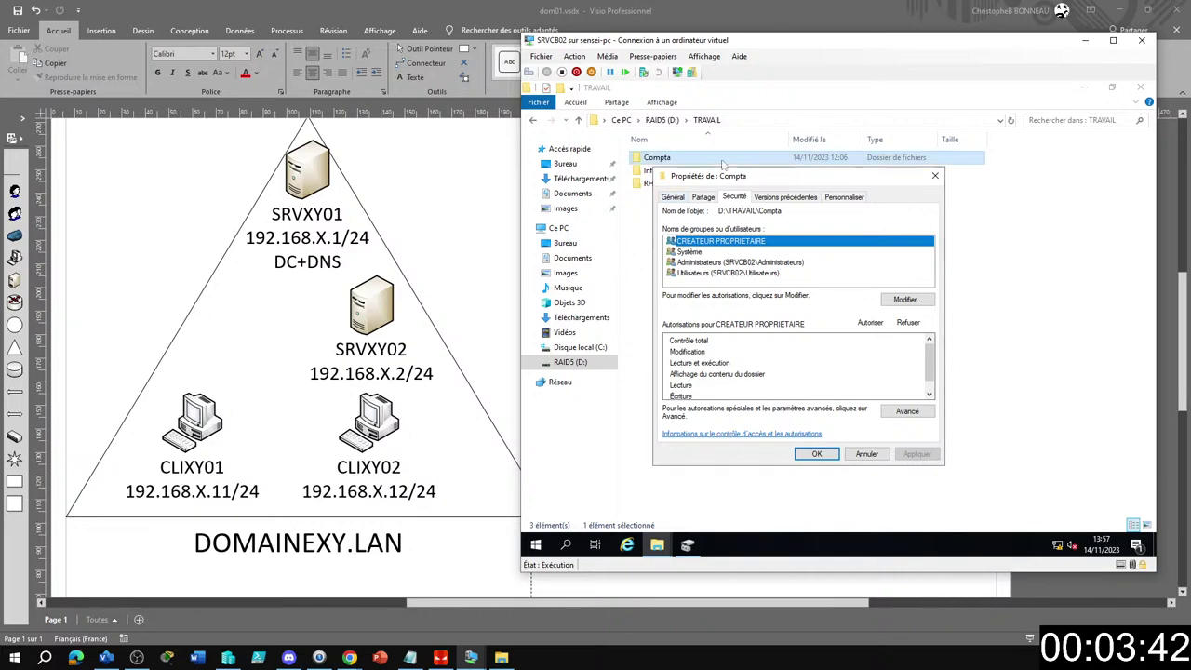
drag(745, 181, 742, 177)
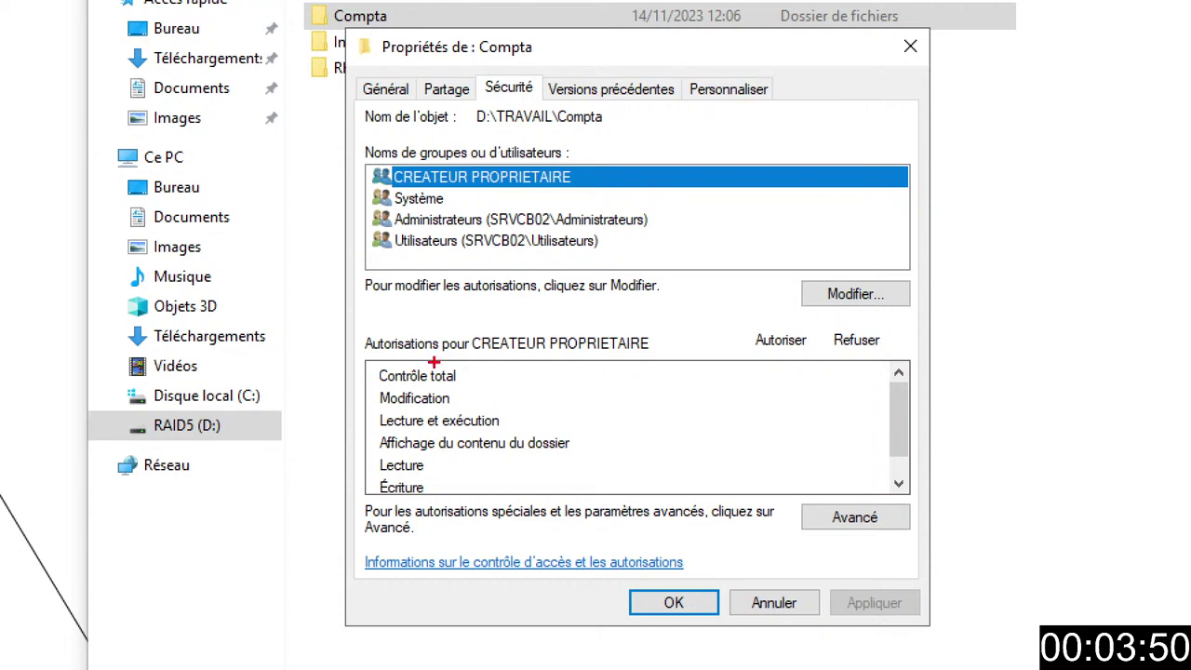
mouse_move(355, 353)
mouse_down()
mouse_move(559, 517)
mouse_move(603, 510)
mouse_up()
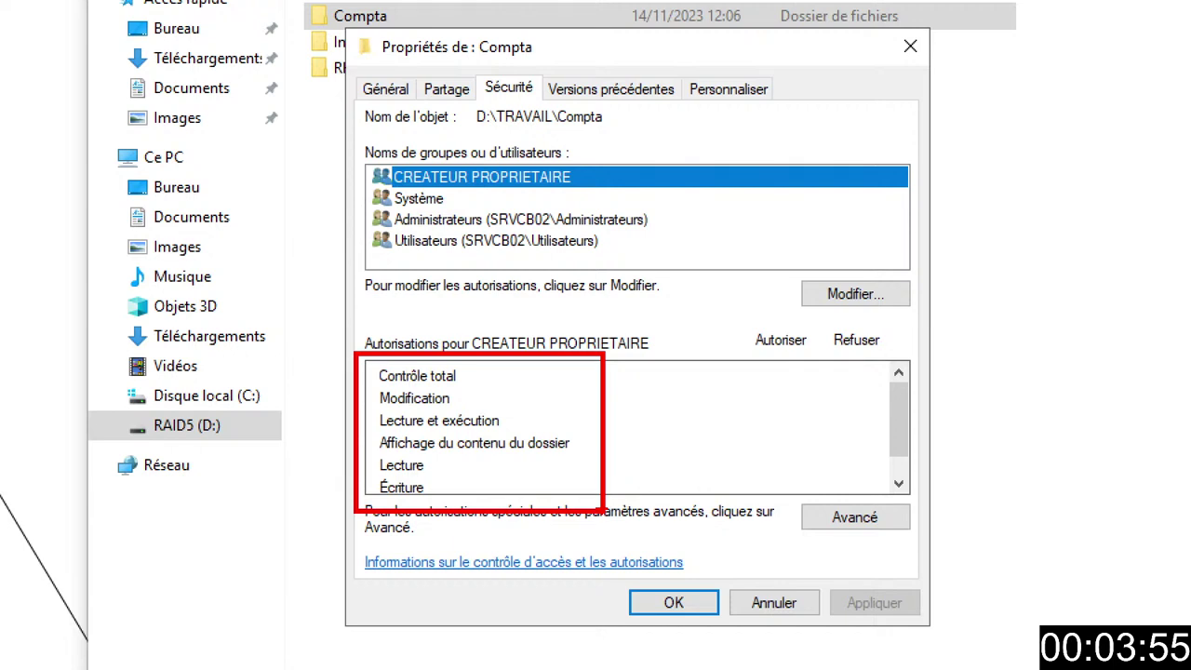
key(e)
key(g)
mouse_move(364, 354)
mouse_down()
mouse_move(555, 493)
mouse_move(623, 510)
mouse_up()
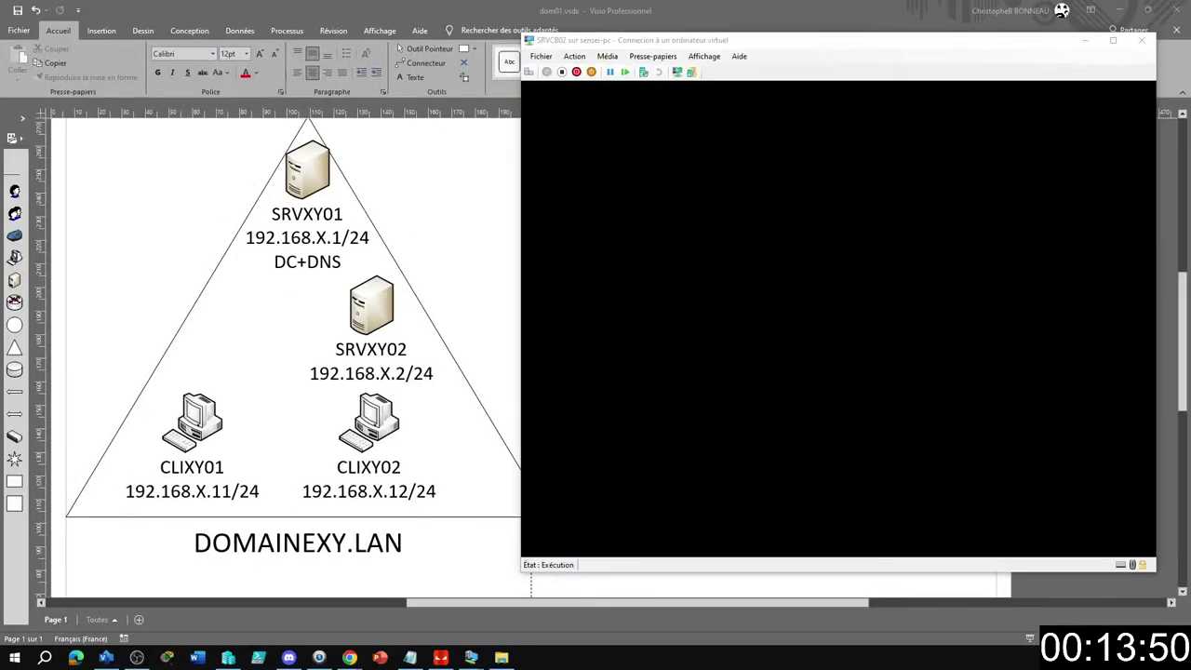
Step: Unlock the SRVCB02 virtual machine session by entering the domain administrator account's password
click(465, 170)
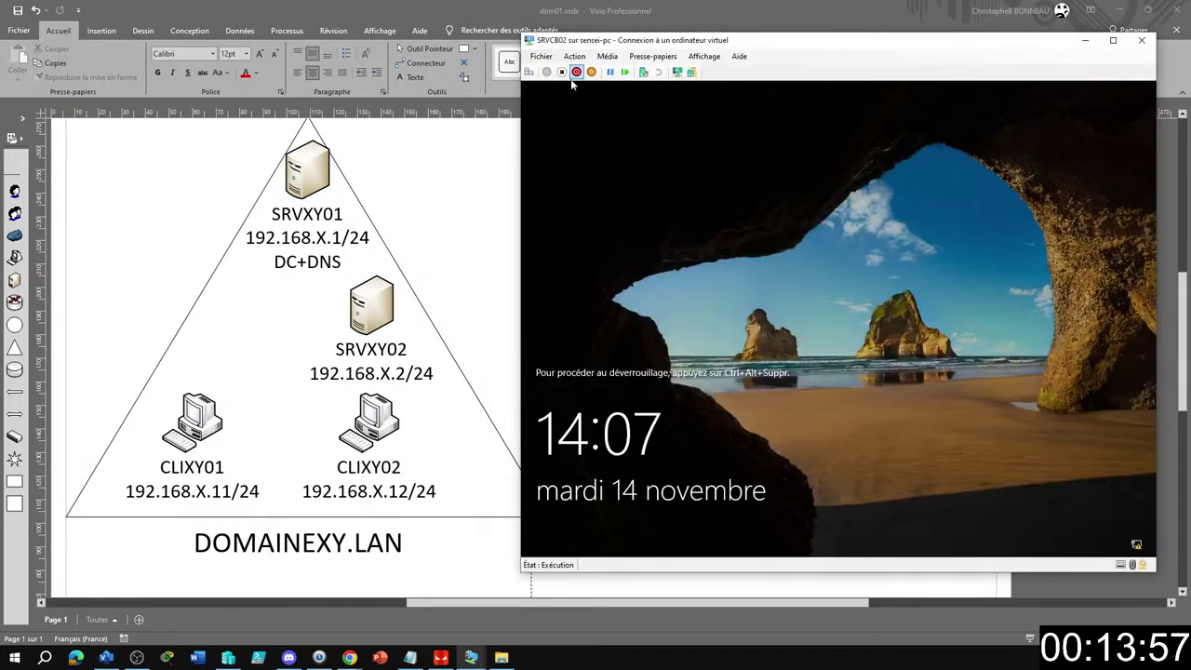
click(529, 72)
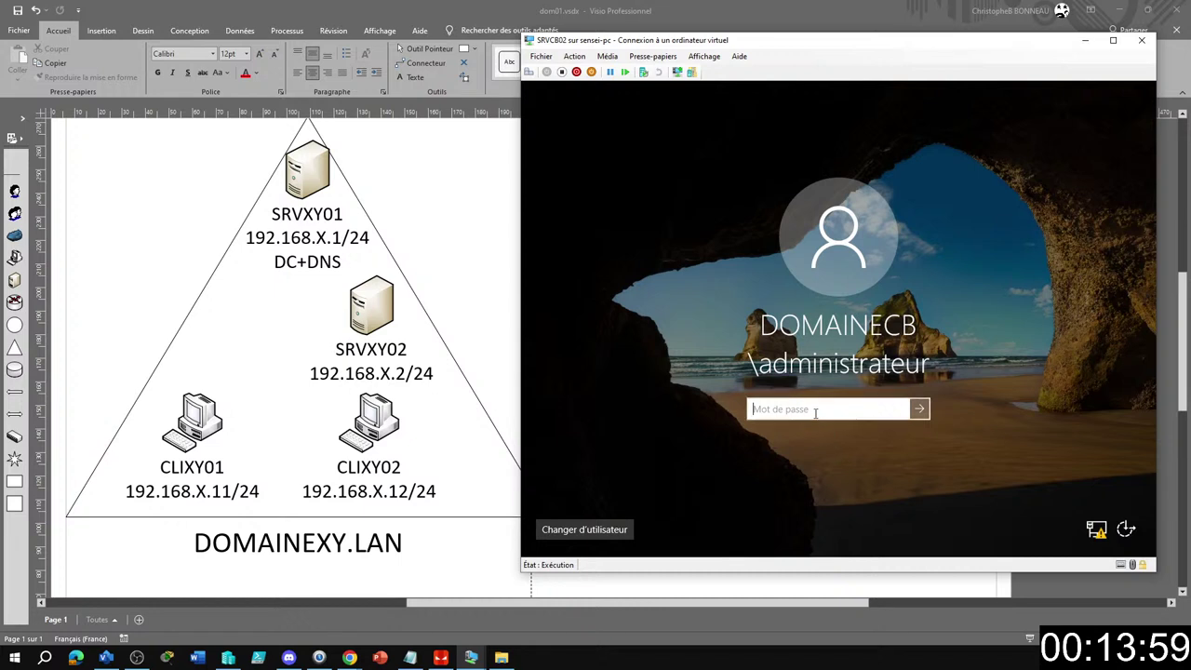
text(•••••••••)
key(Return)
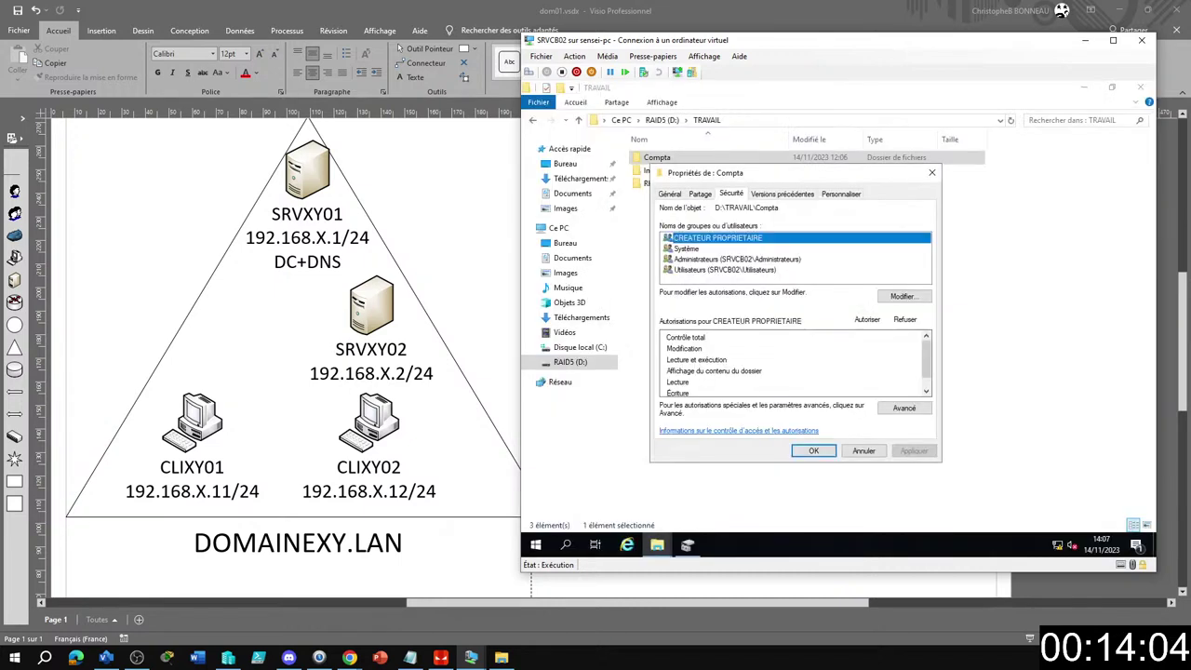
Step: Review the permissions of CREATEUR PROPRIETAIRE, Système, Administrateurs and Utilisateurs on the Compta folder
click(708, 260)
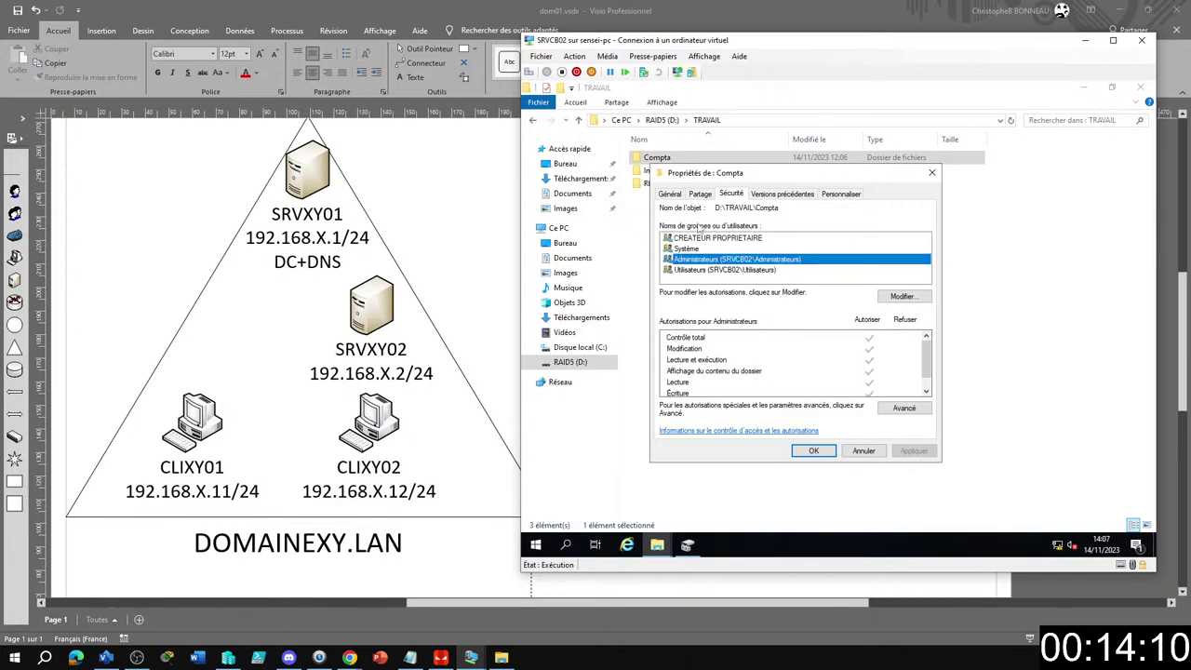
click(686, 250)
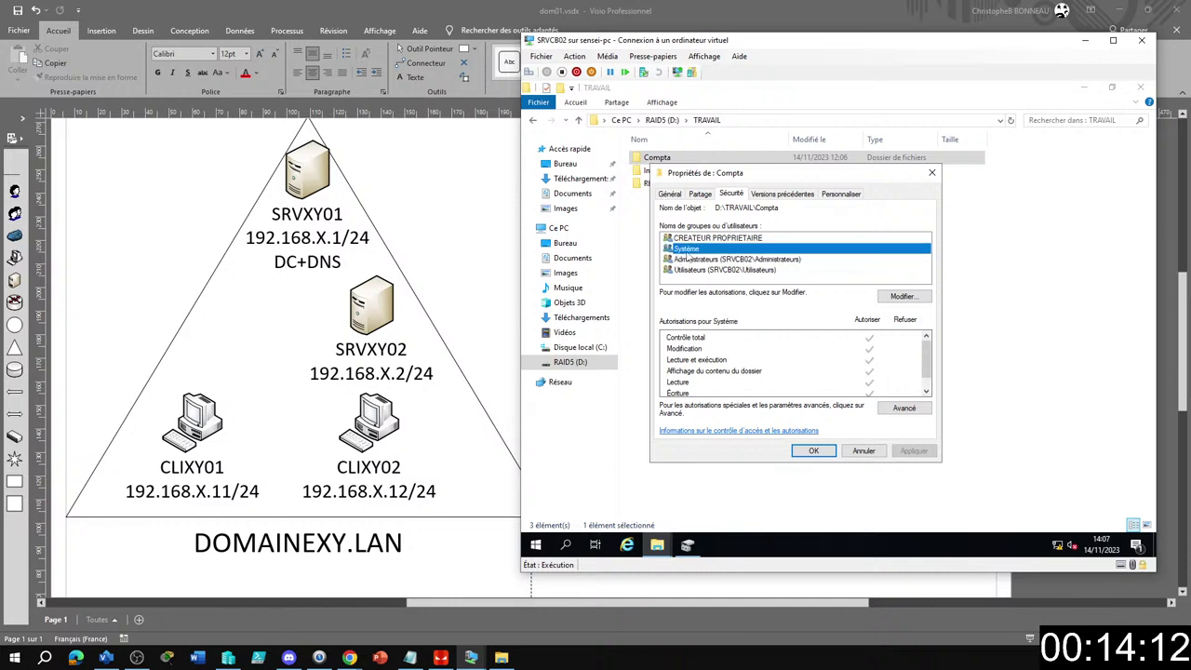
click(694, 239)
click(690, 249)
click(689, 261)
click(689, 272)
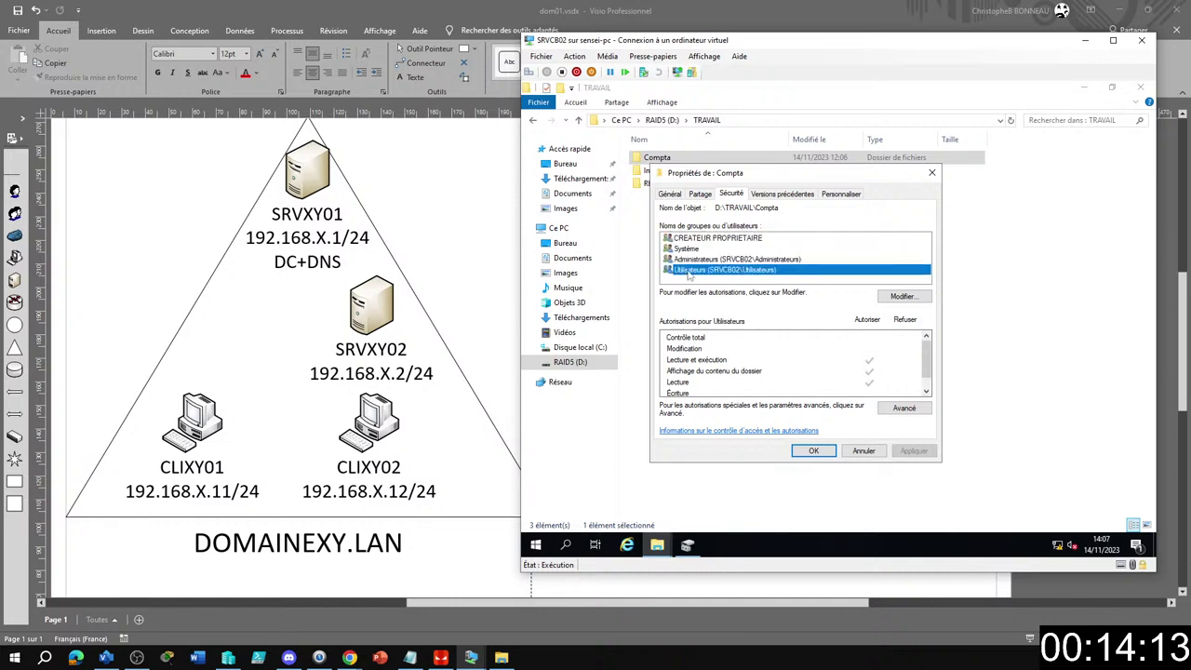
click(690, 262)
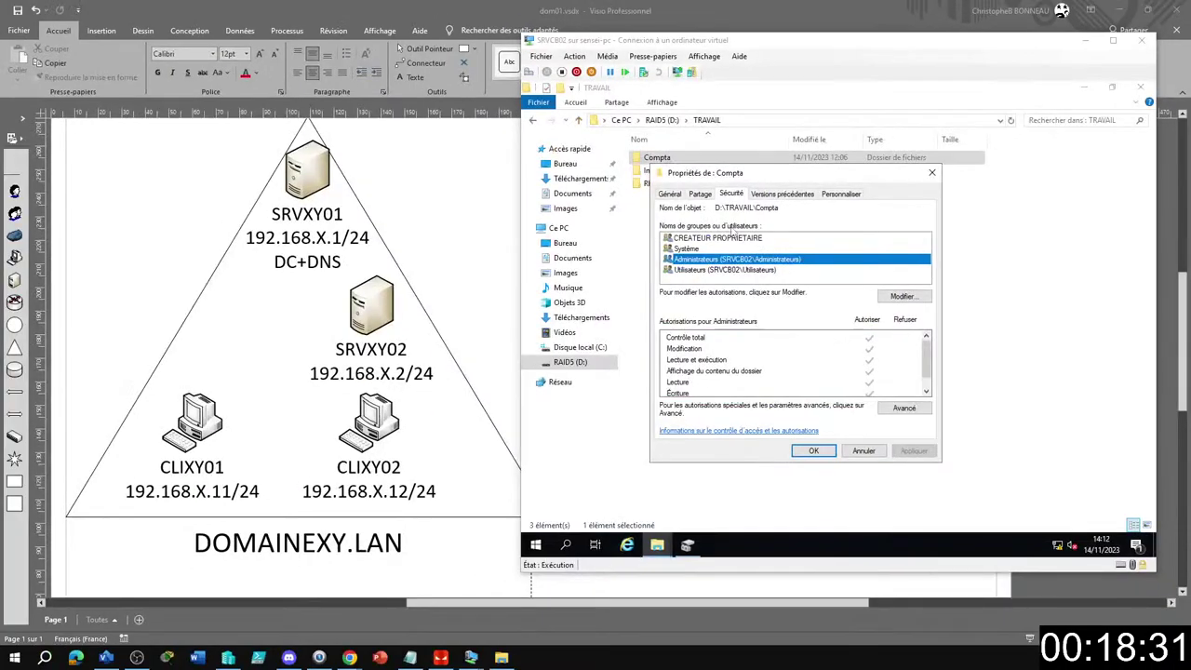
Step: Examine the permissions granted to Système on the Compta folder
click(432, 170)
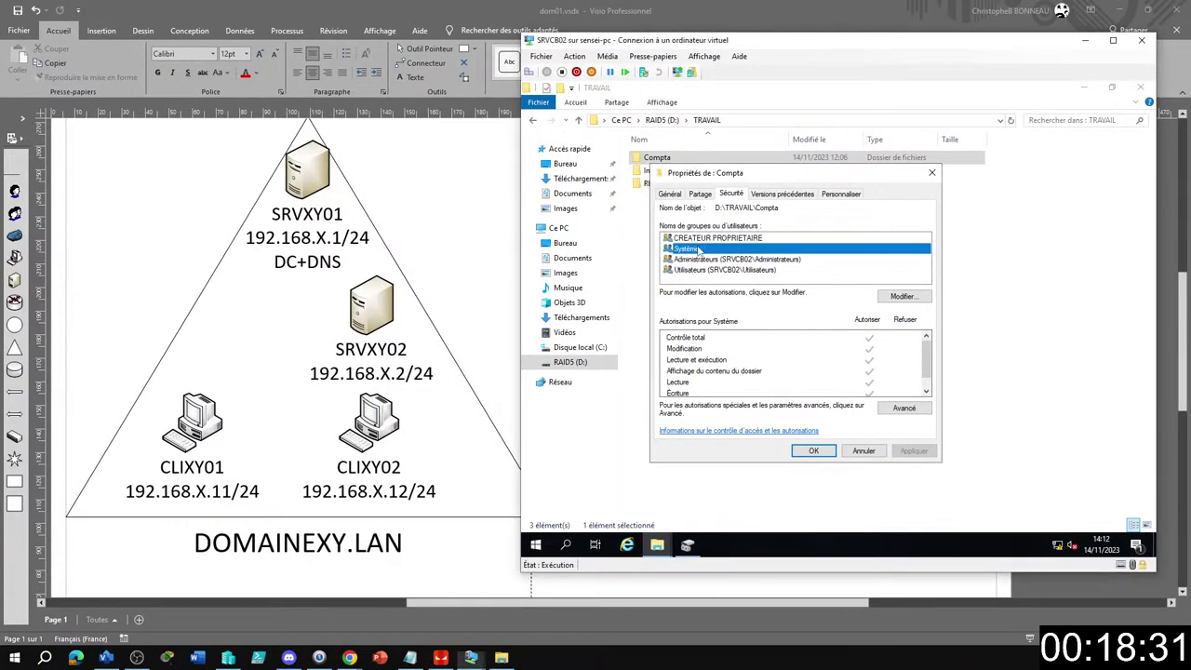
click(907, 668)
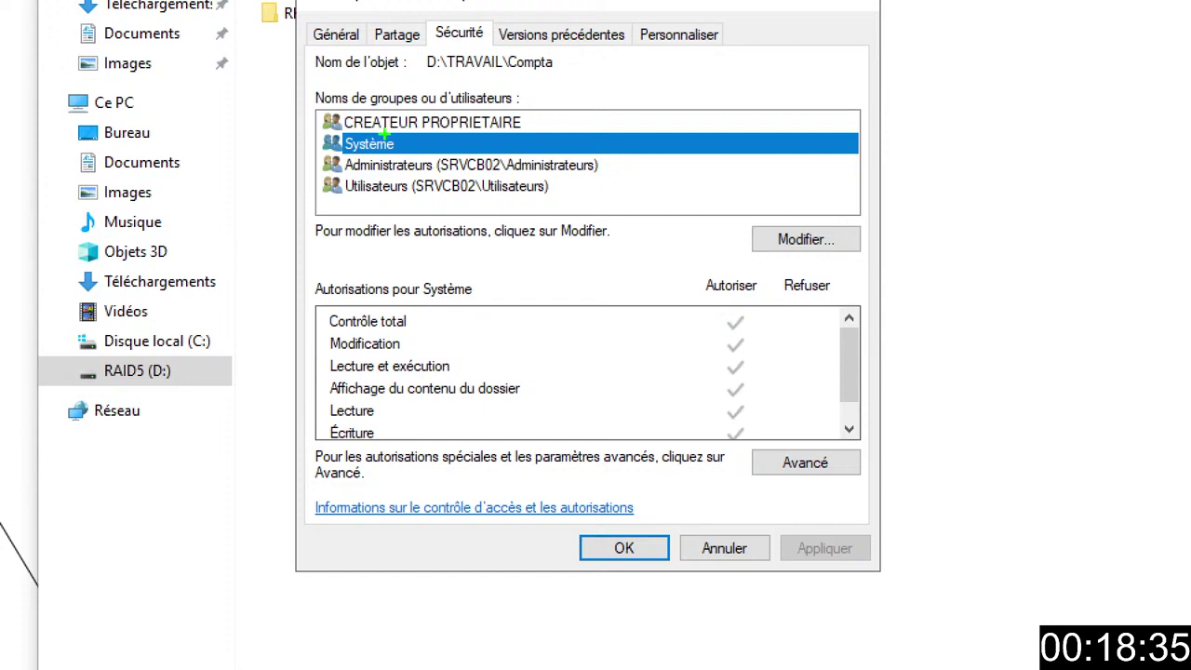
mouse_move(307, 283)
mouse_down()
mouse_move(577, 413)
mouse_move(768, 461)
mouse_up()
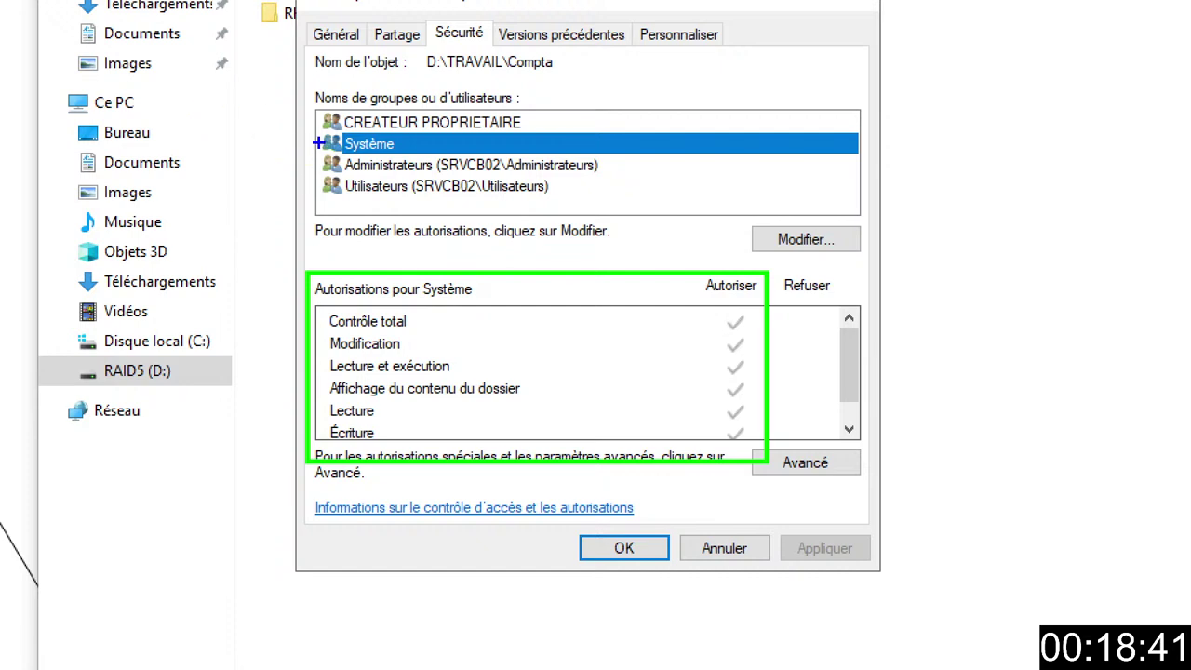
drag(318, 128, 629, 164)
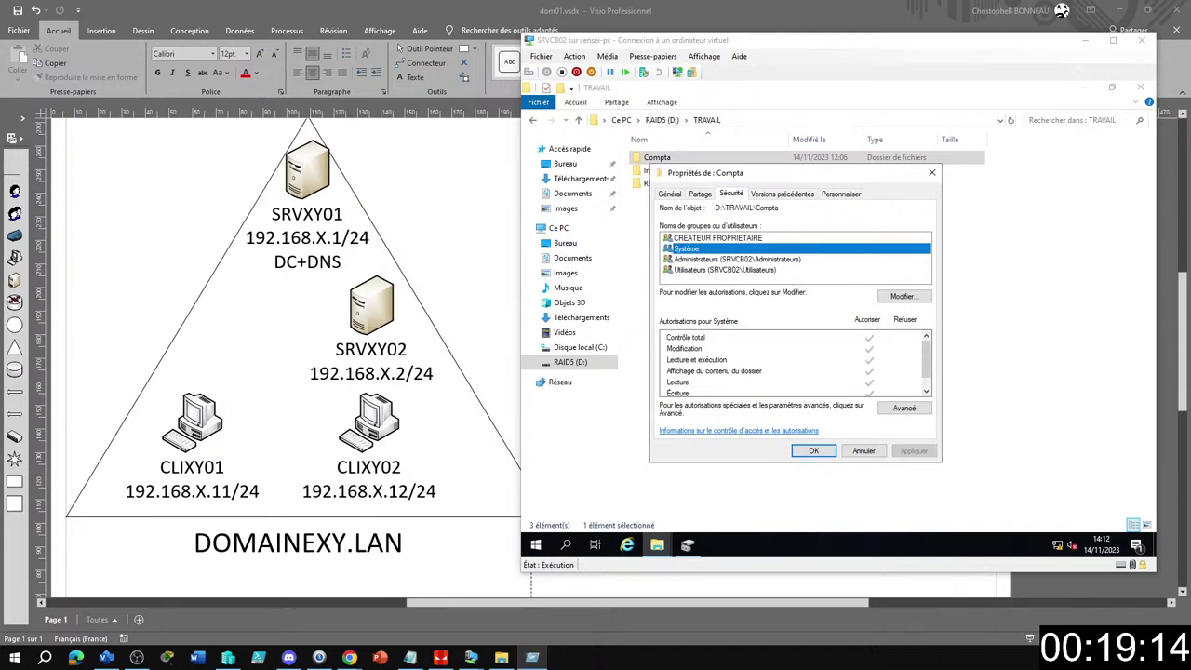
click(828, 310)
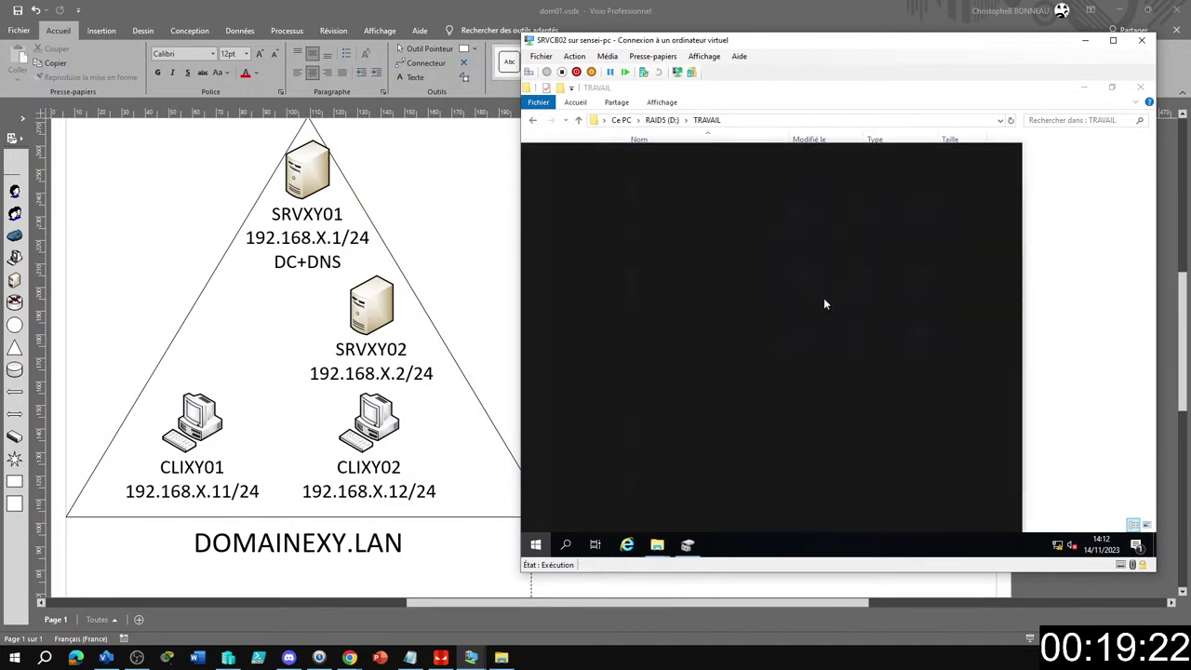
text(ces)
key(BackSpace)
key(BackSpace)
key(BackSpace)
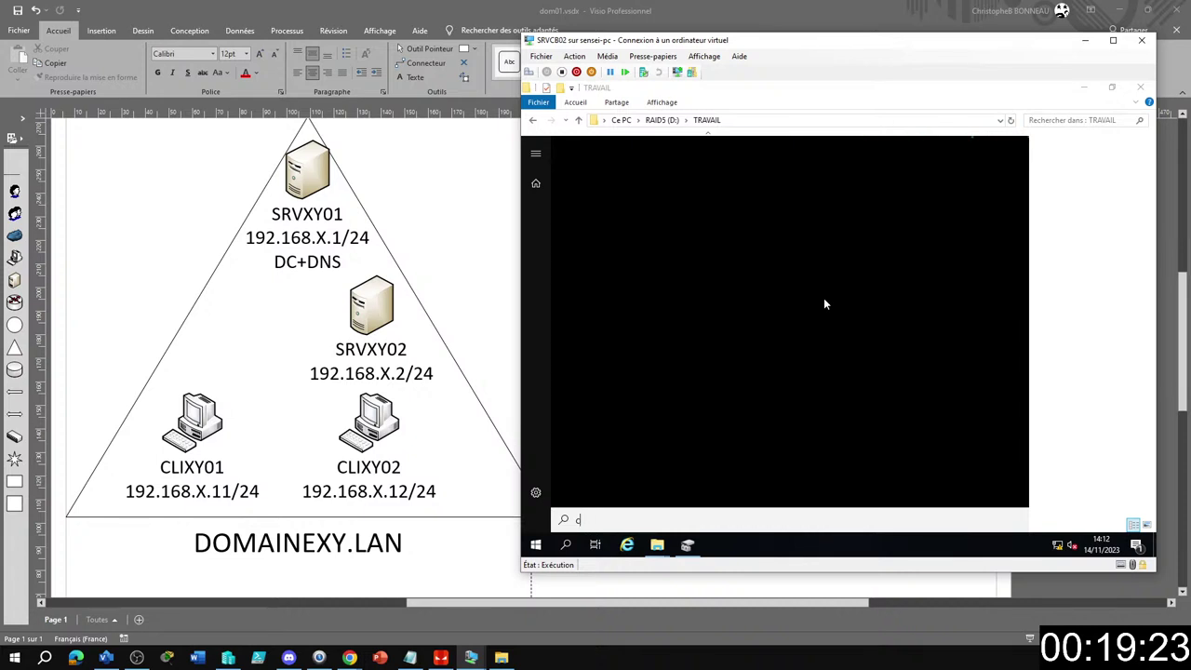
text(services)
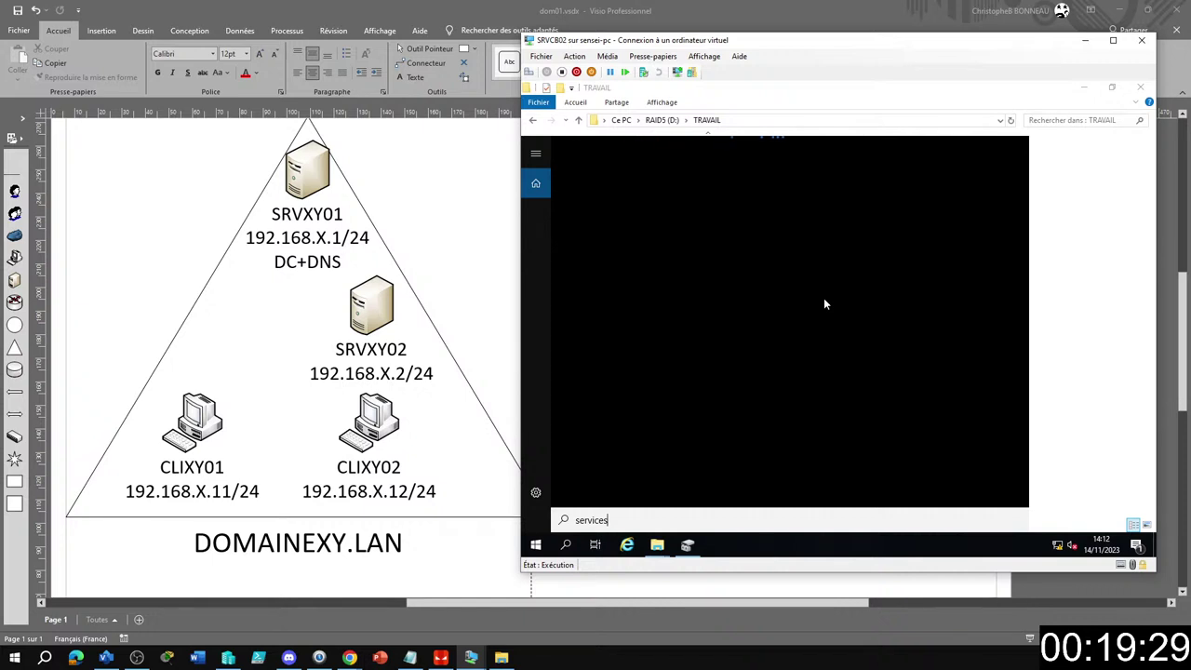
Step: Open the Services console on SRVCB02 by running services.msc
key(super+r)
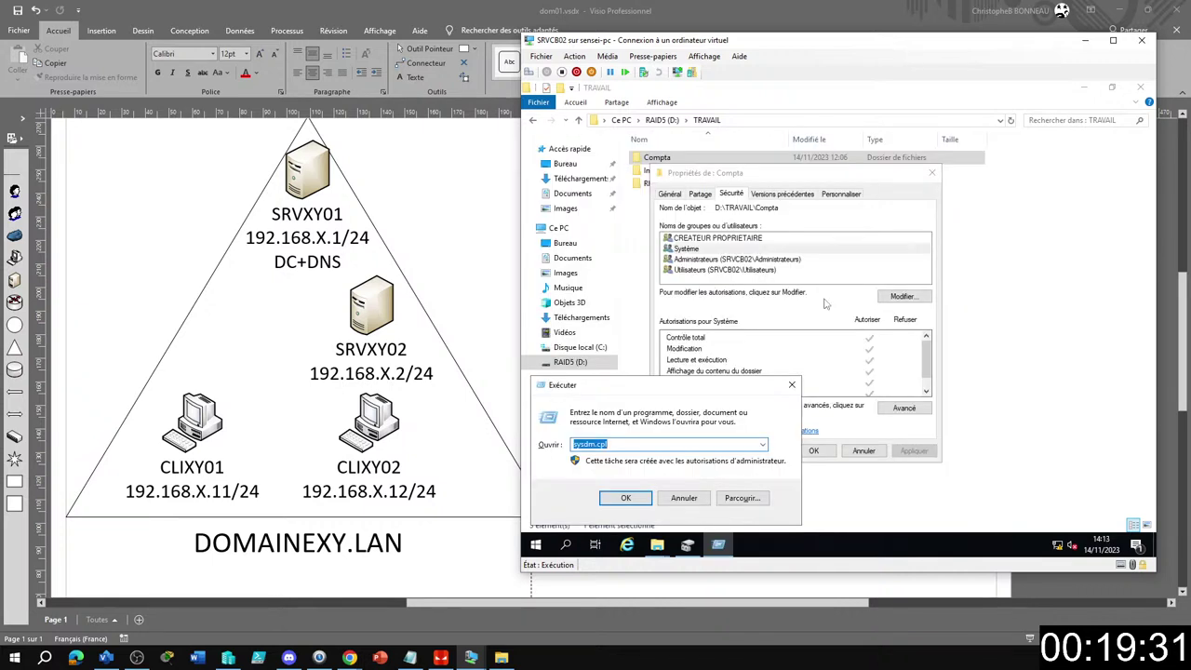
text(serv)
text(ces.msc)
key(Return)
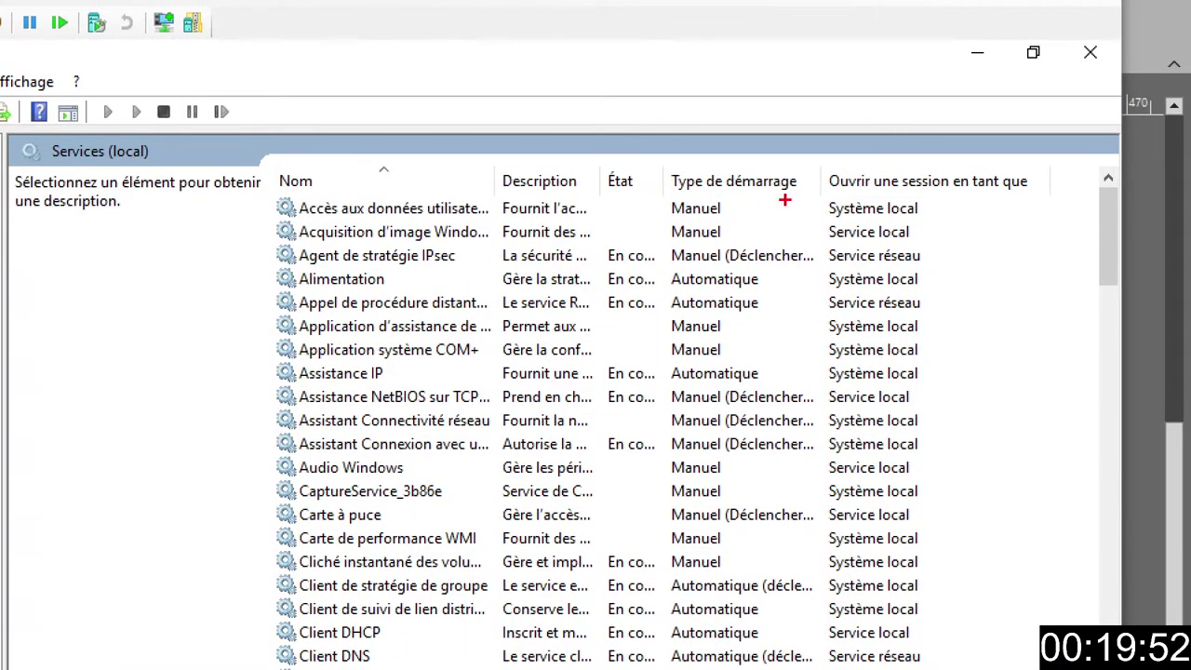
Step: Examine which account each local service uses to log on, in the "Ouvrir une session en tant que" column
drag(814, 194, 968, 227)
drag(819, 264, 951, 300)
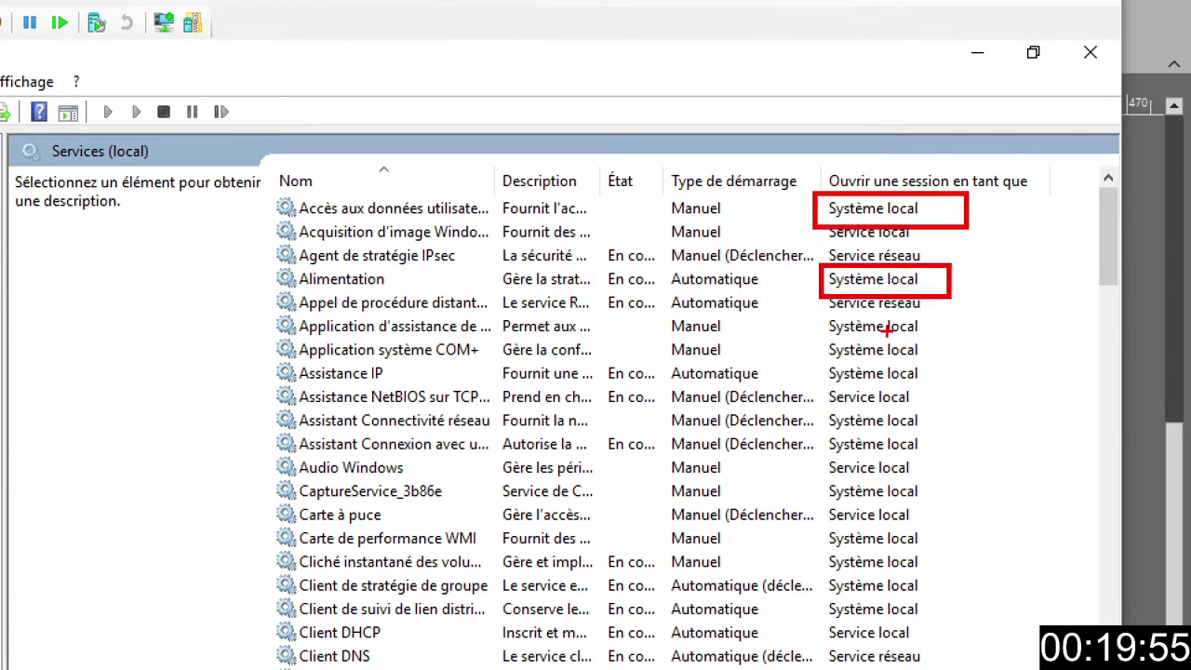
mouse_move(819, 311)
mouse_down()
mouse_move(923, 401)
mouse_move(948, 387)
mouse_up()
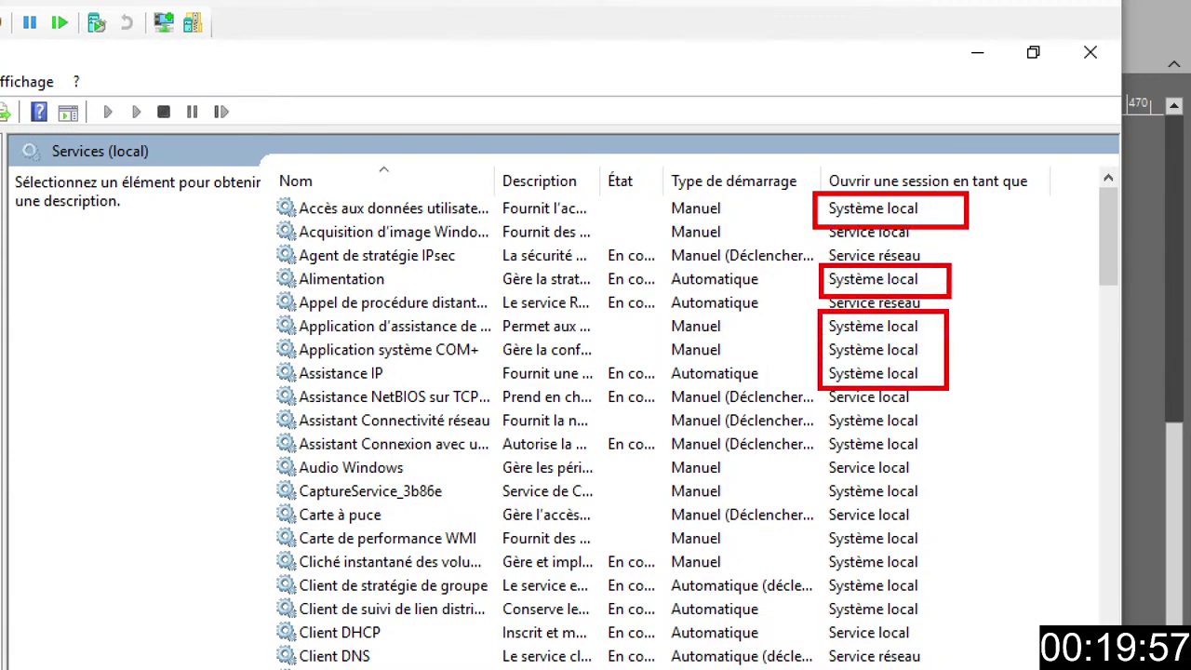
drag(831, 406, 956, 461)
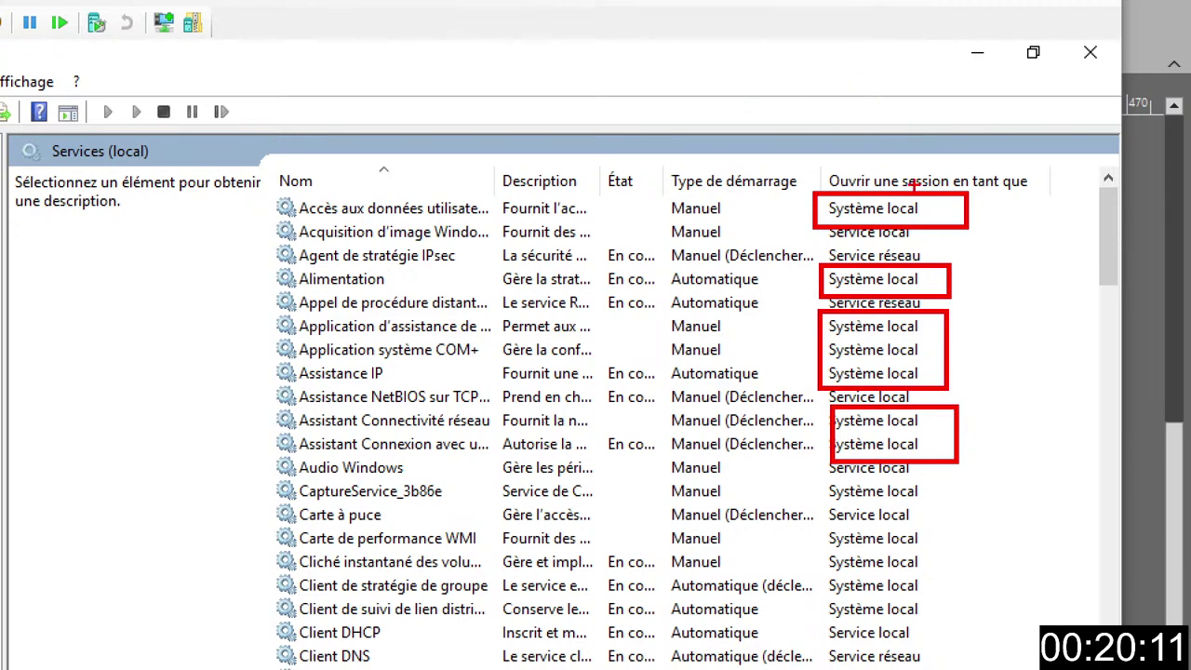
drag(809, 154, 1057, 198)
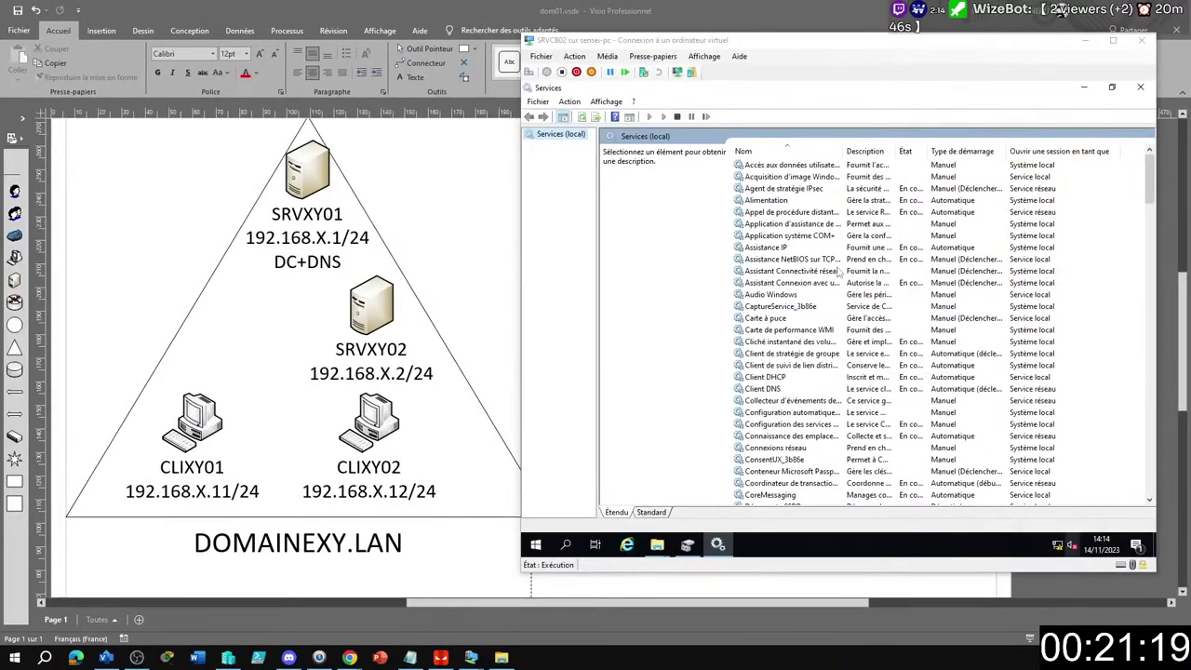
Step: Return to the Compta folder's security properties and review the permissions allowed for Système
click(657, 544)
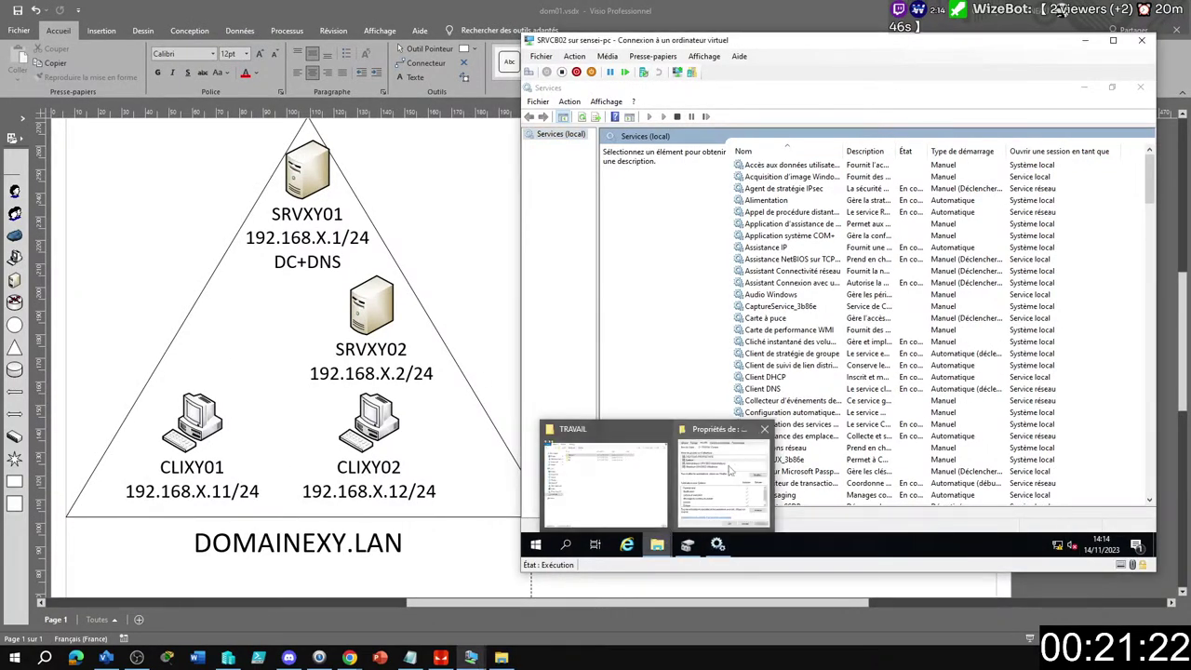
click(716, 465)
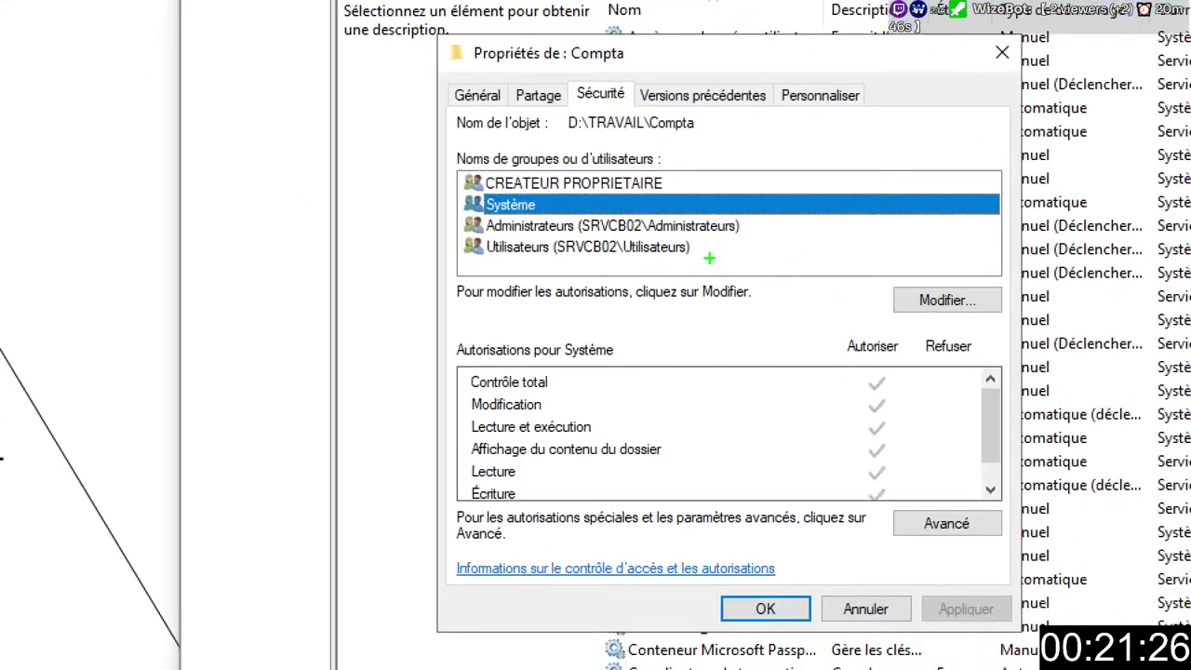
mouse_move(447, 346)
mouse_down()
mouse_move(790, 505)
mouse_move(938, 521)
mouse_up()
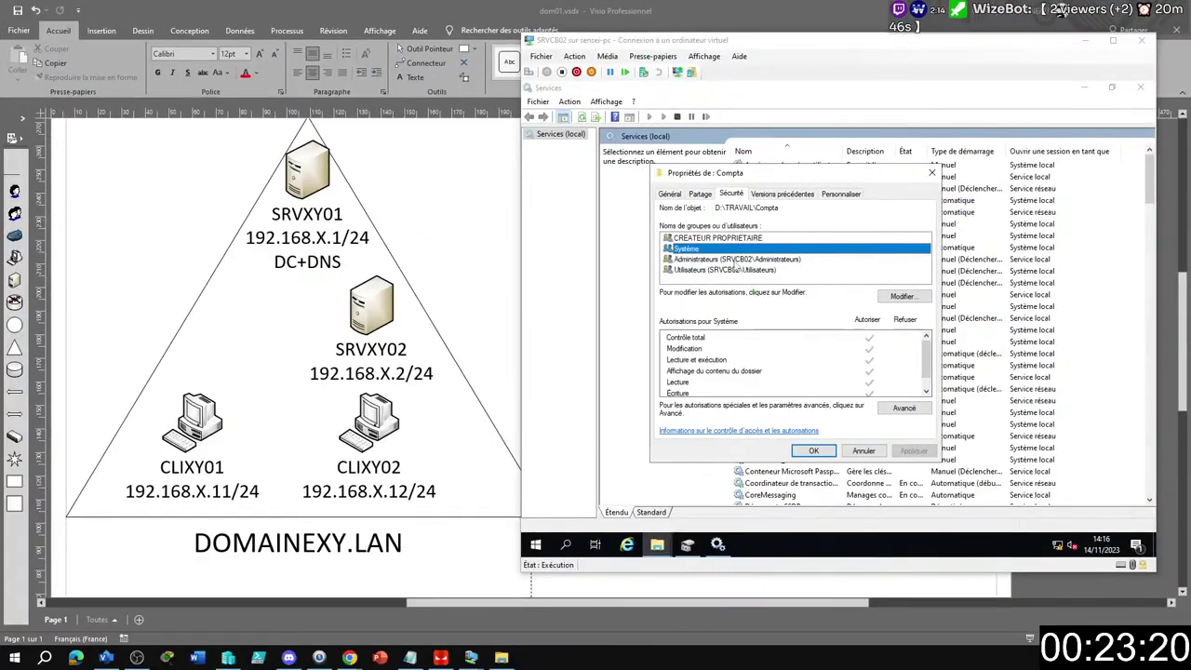
Step: Select the SRVCB02\Administrateurs group in the Compta security properties and examine its allowed permissions
click(647, 202)
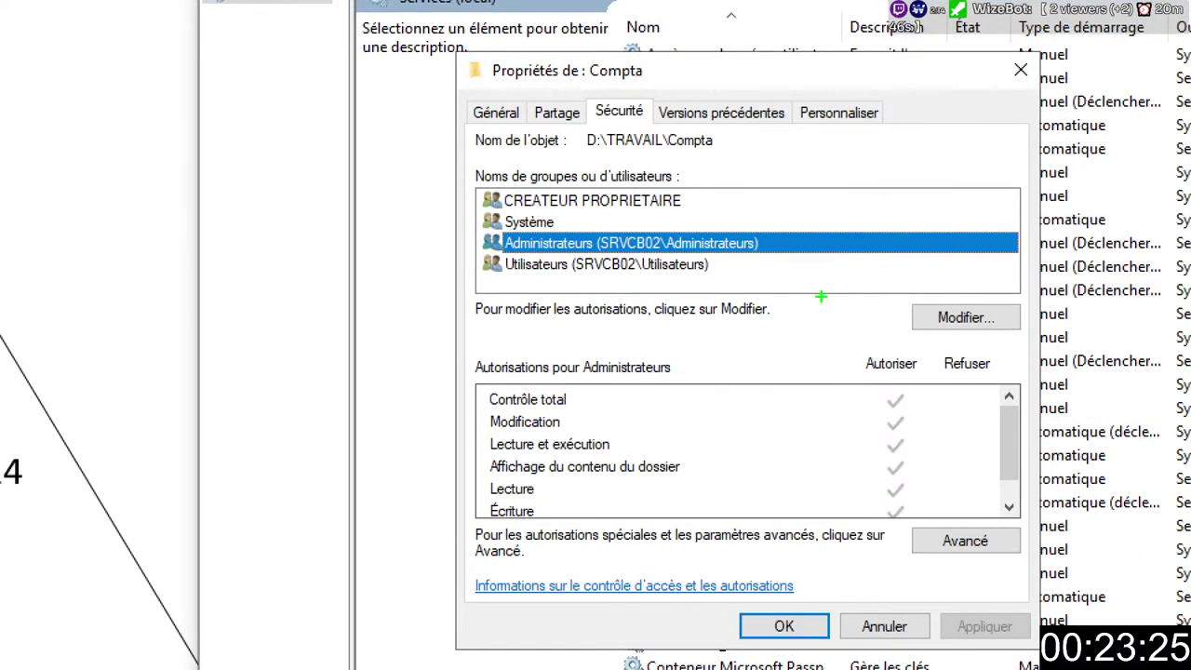
mouse_move(465, 355)
mouse_down()
mouse_move(935, 514)
mouse_move(935, 538)
mouse_up()
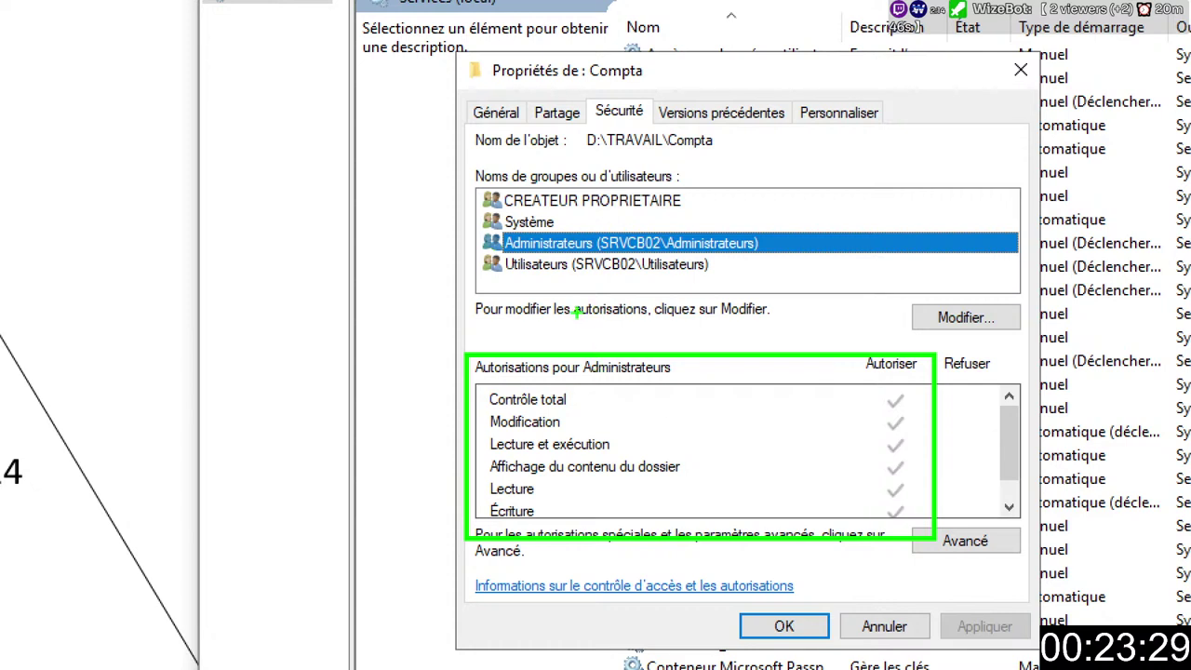
mouse_move(483, 223)
mouse_down()
mouse_move(700, 266)
mouse_move(780, 264)
mouse_up()
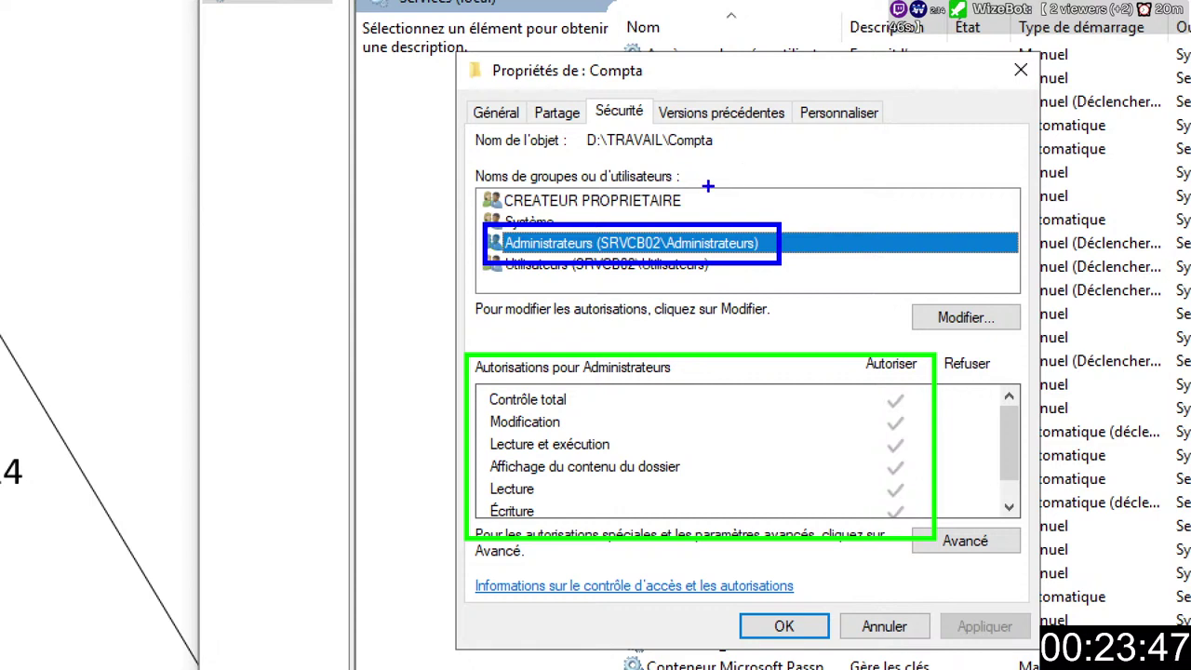
drag(633, 229, 644, 144)
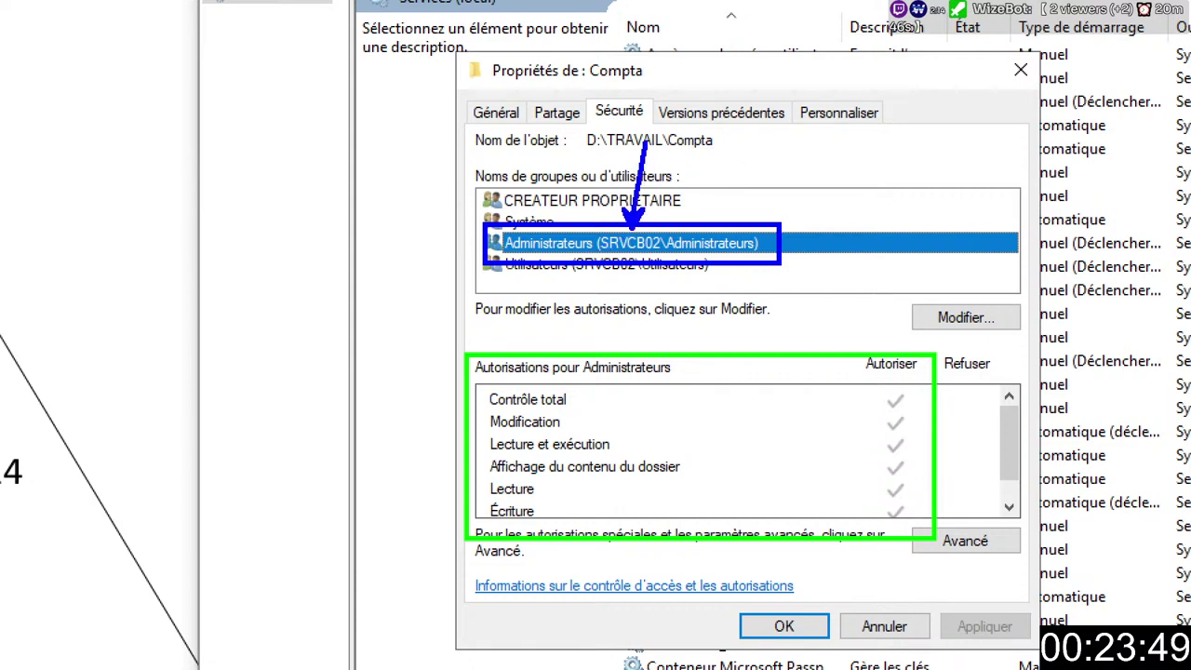
drag(722, 227, 769, 96)
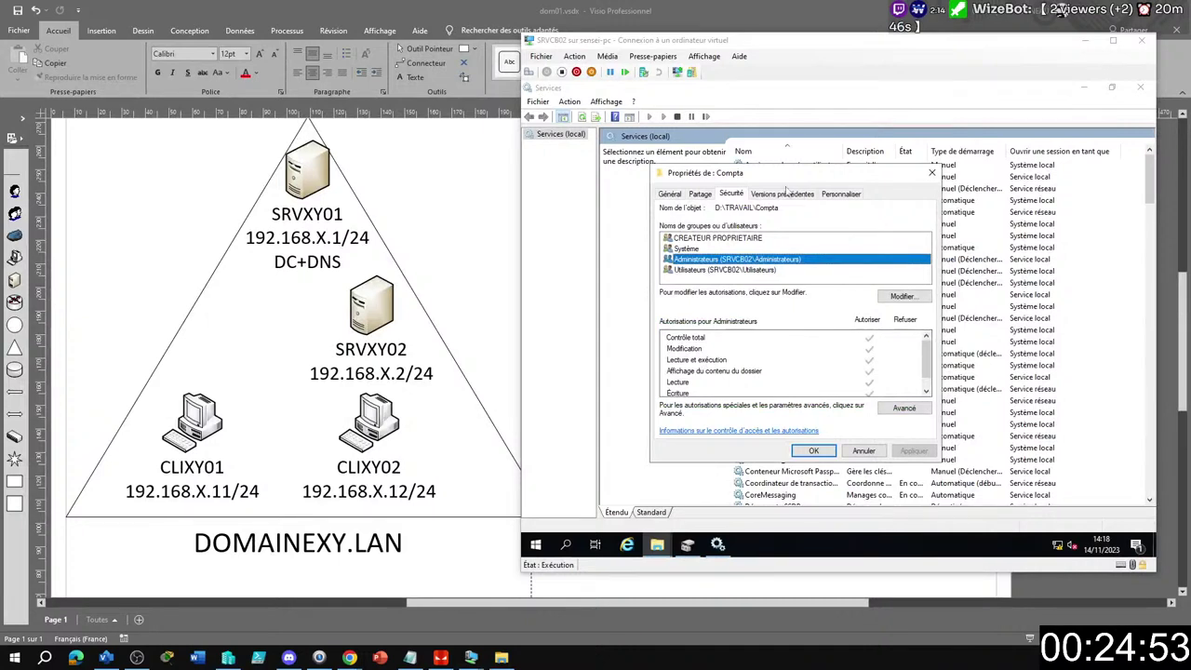
Step: Open Computer Management on SRVCB02 and list the local groups, with the Nom column widened to fit the full names
right_click(537, 546)
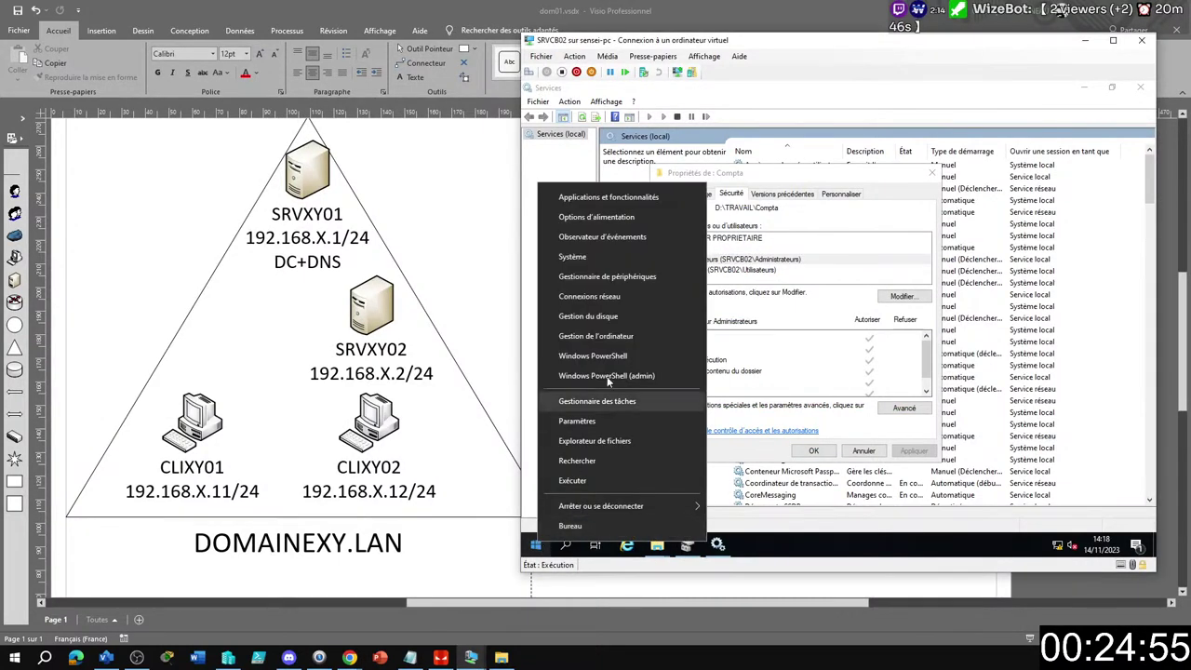
click(616, 336)
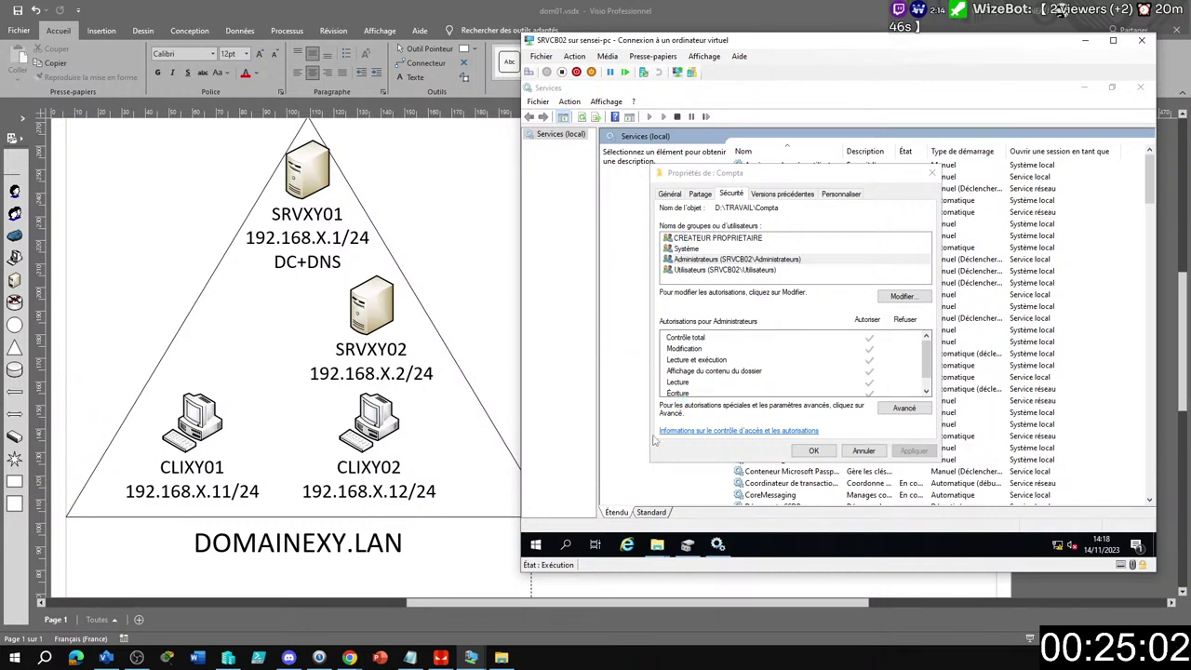
click(689, 547)
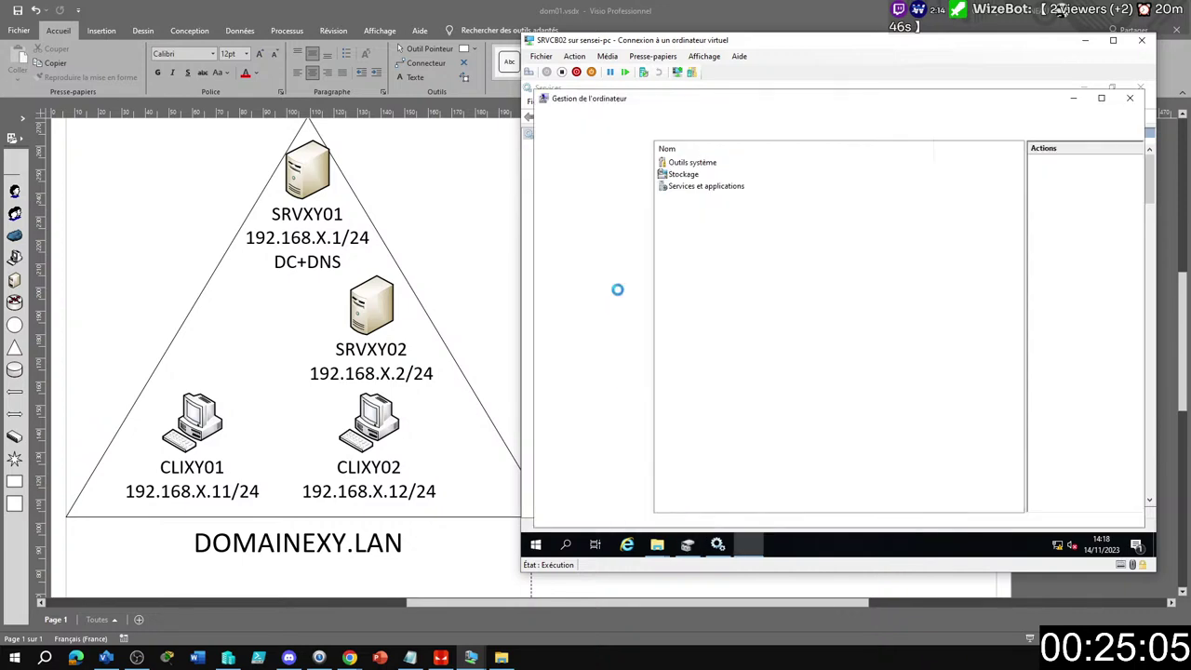
double_click(616, 206)
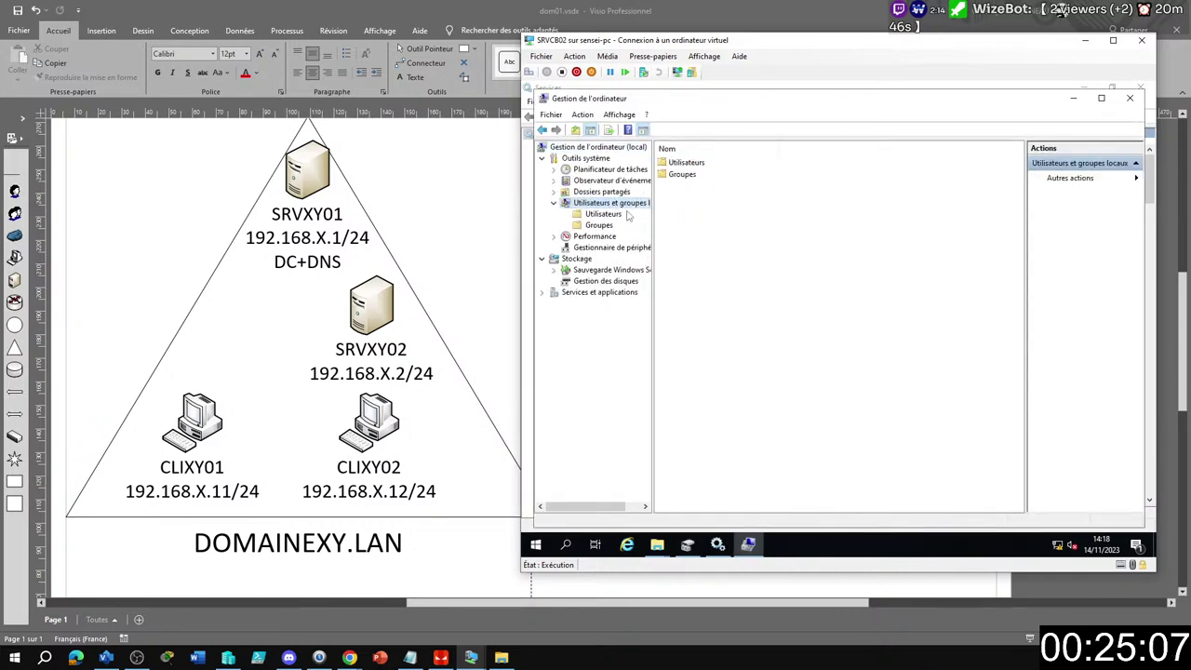
click(599, 225)
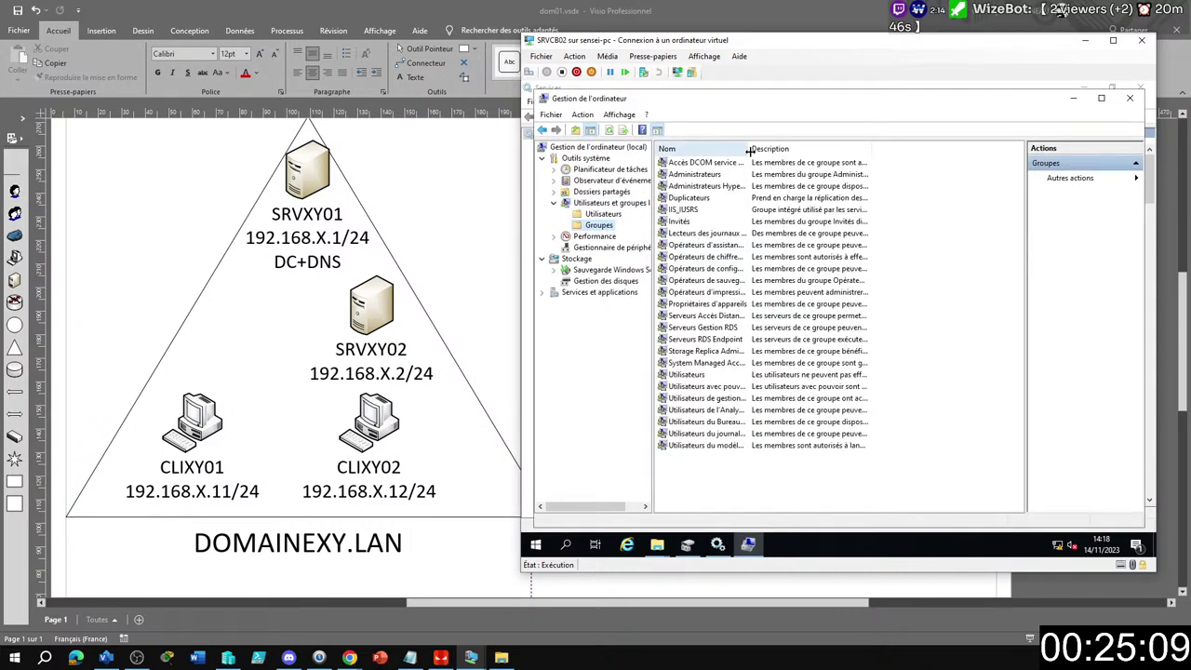
double_click(749, 148)
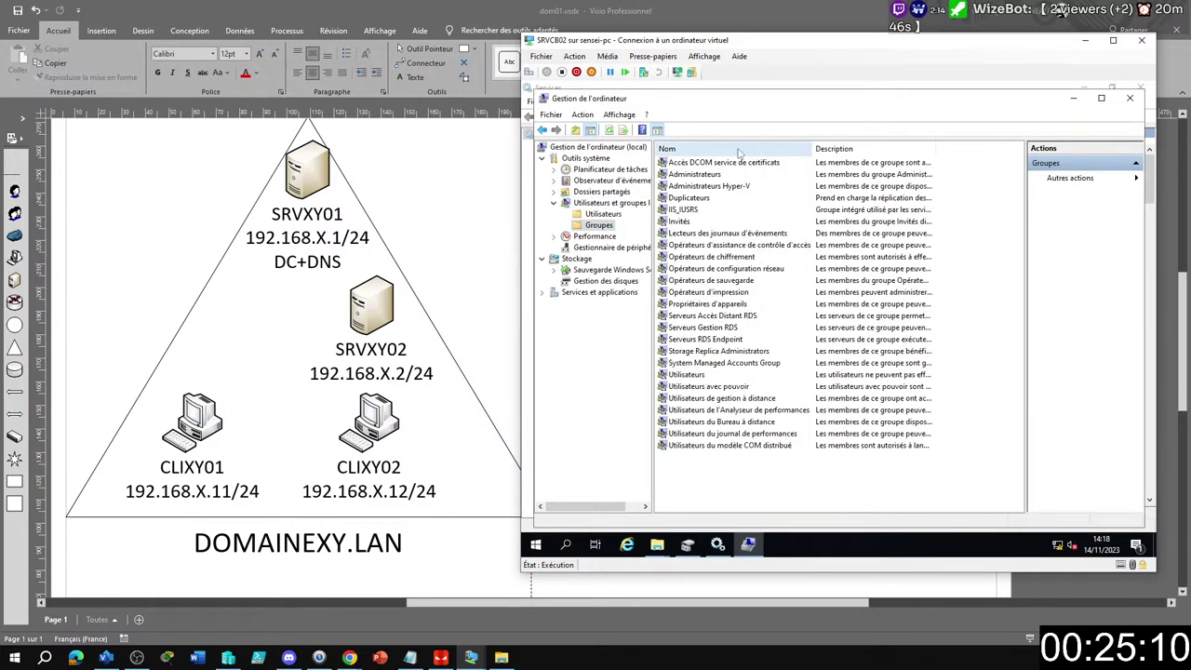
Step: Open the properties of the local Administrateurs group and examine its local and domain members
click(694, 175)
double_click(694, 175)
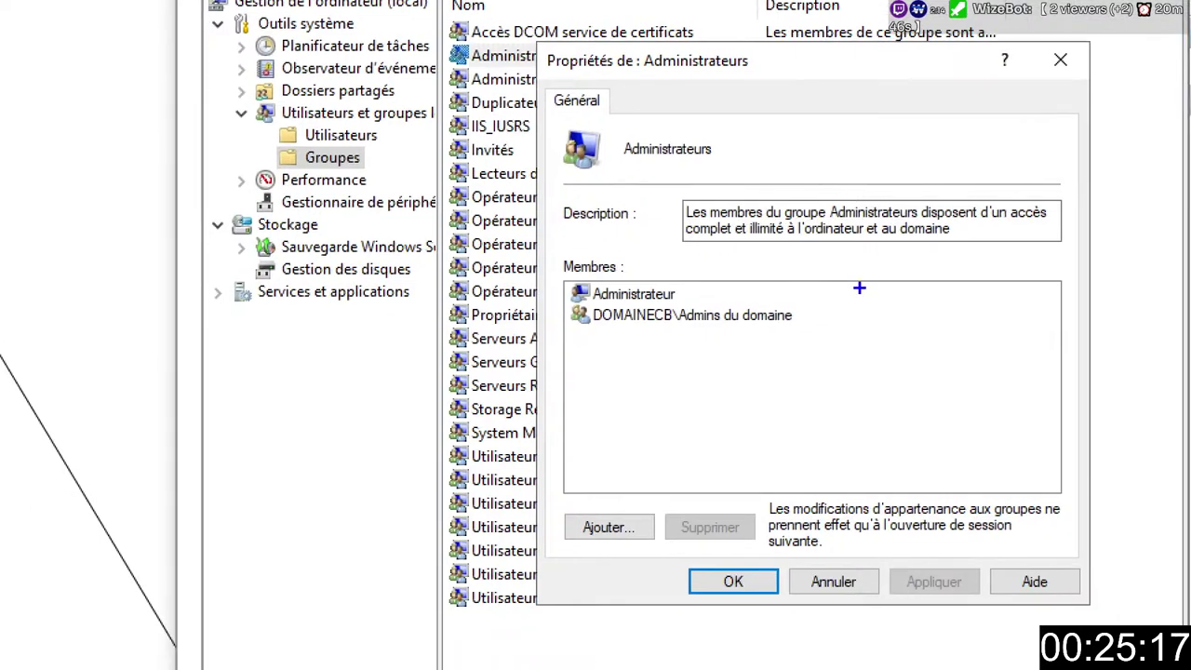
drag(555, 276, 847, 344)
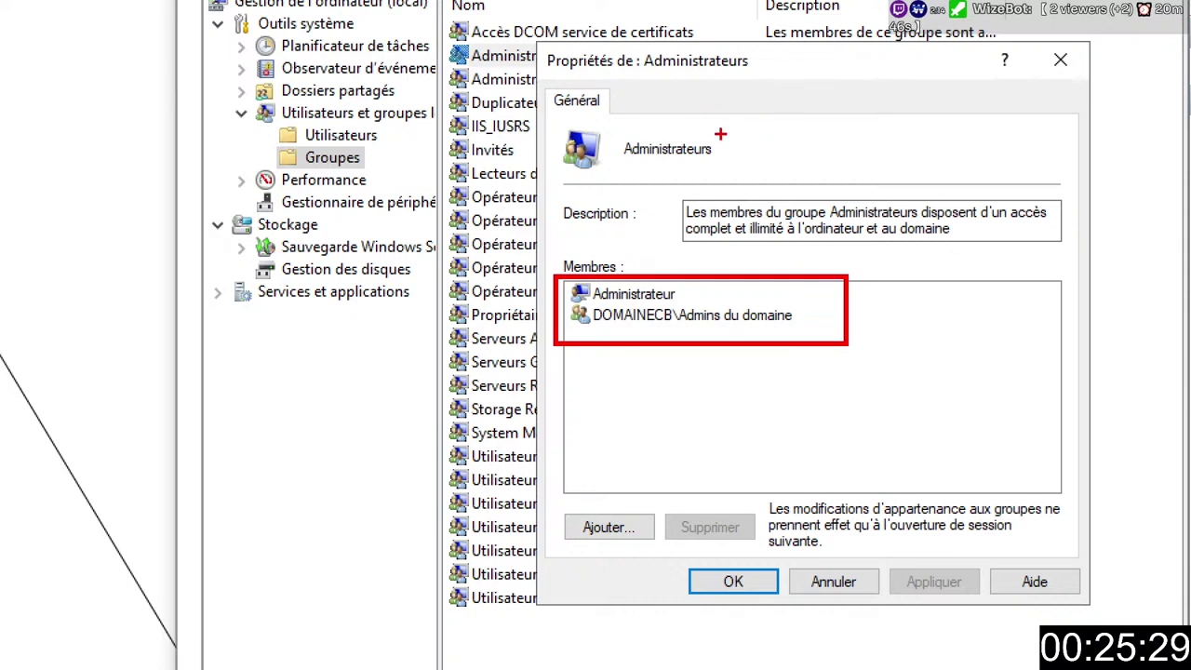
drag(615, 279, 651, 221)
key(ctrl+z)
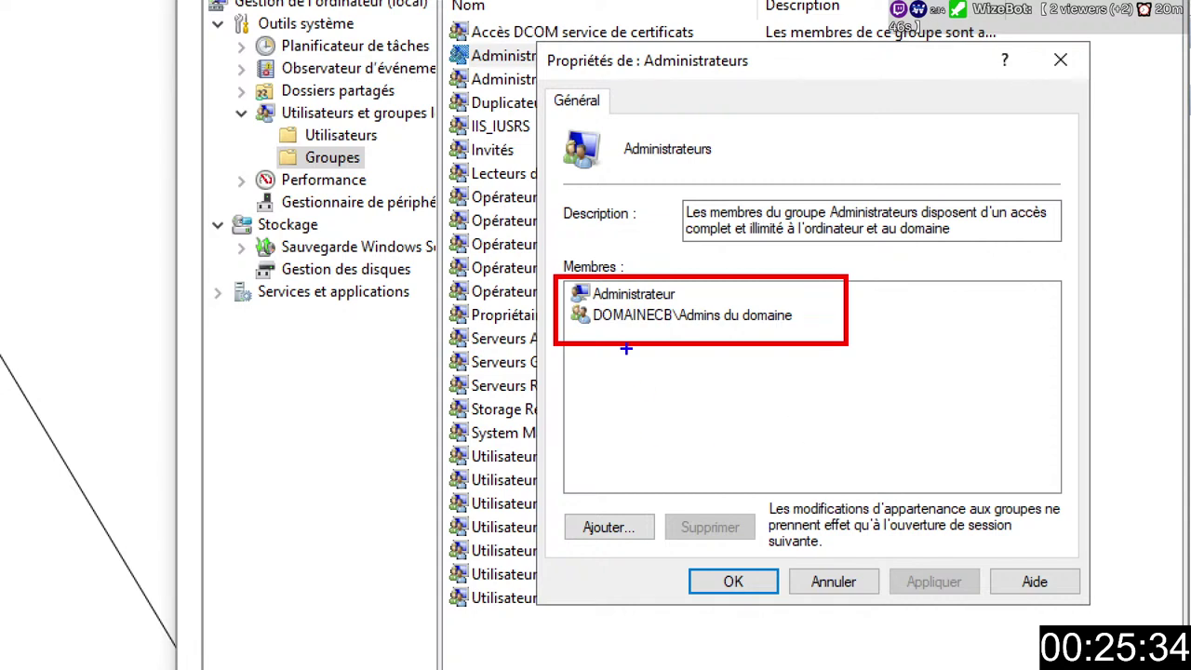
drag(620, 294, 655, 212)
key(ctrl+z)
drag(614, 295, 659, 202)
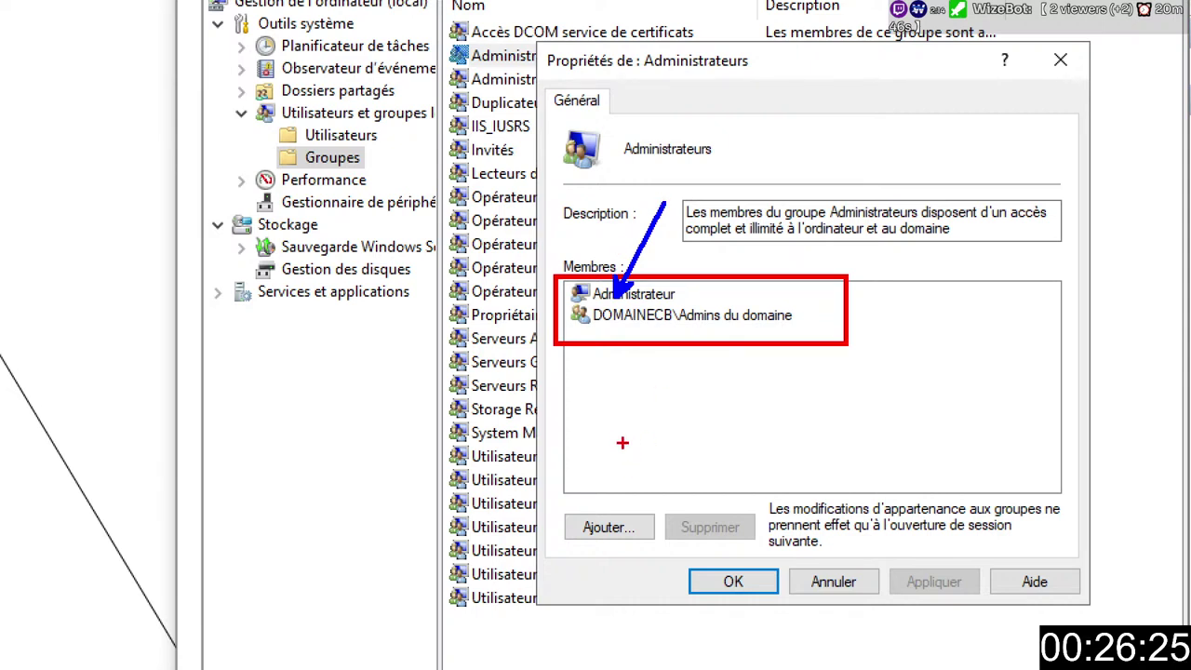
mouse_move(566, 296)
mouse_down()
mouse_move(710, 334)
mouse_move(806, 327)
mouse_up()
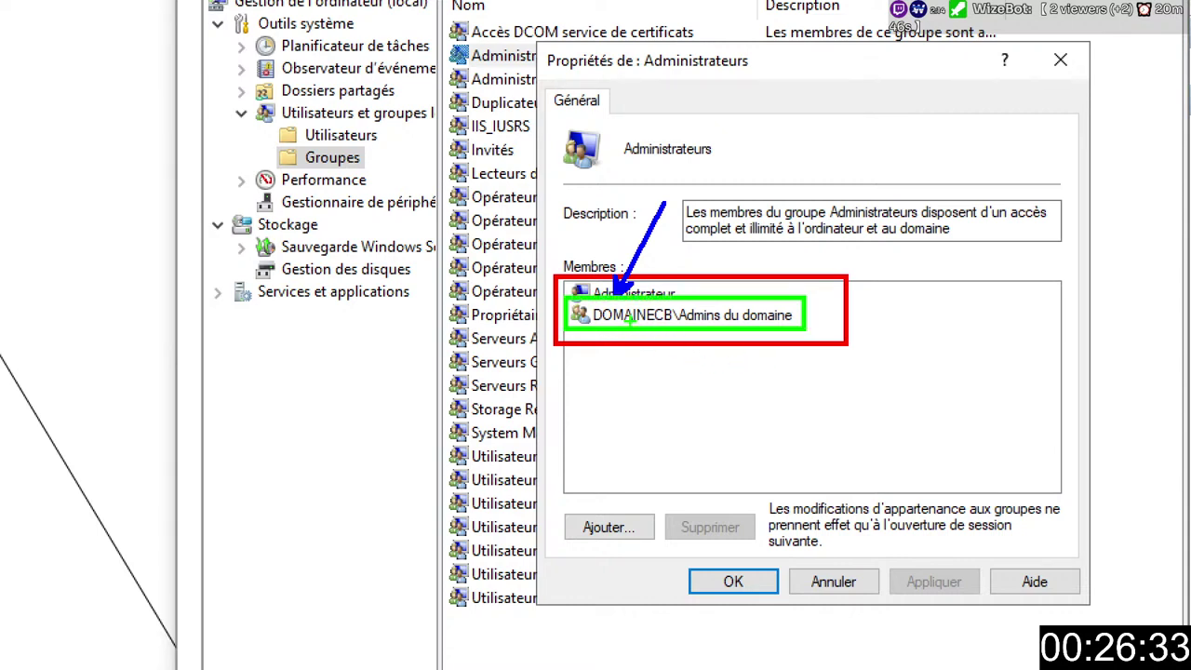
drag(629, 326, 627, 387)
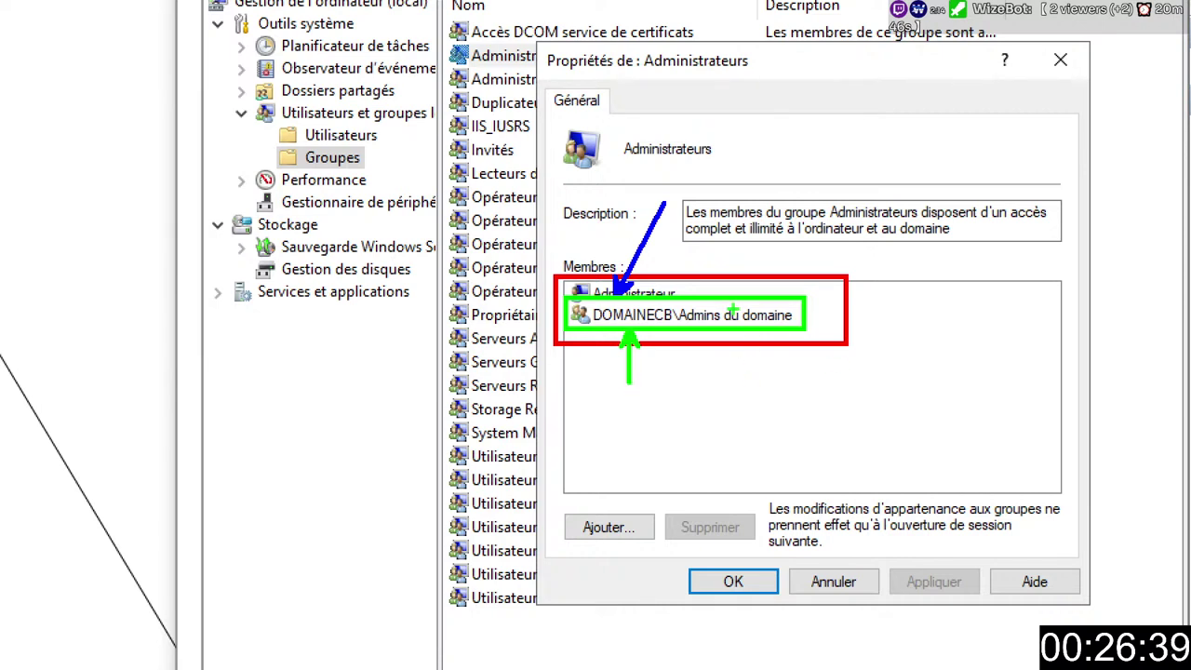
mouse_move(782, 294)
mouse_down()
mouse_move(793, 298)
mouse_move(690, 288)
mouse_move(670, 322)
mouse_move(728, 345)
mouse_move(811, 326)
mouse_move(772, 293)
mouse_up()
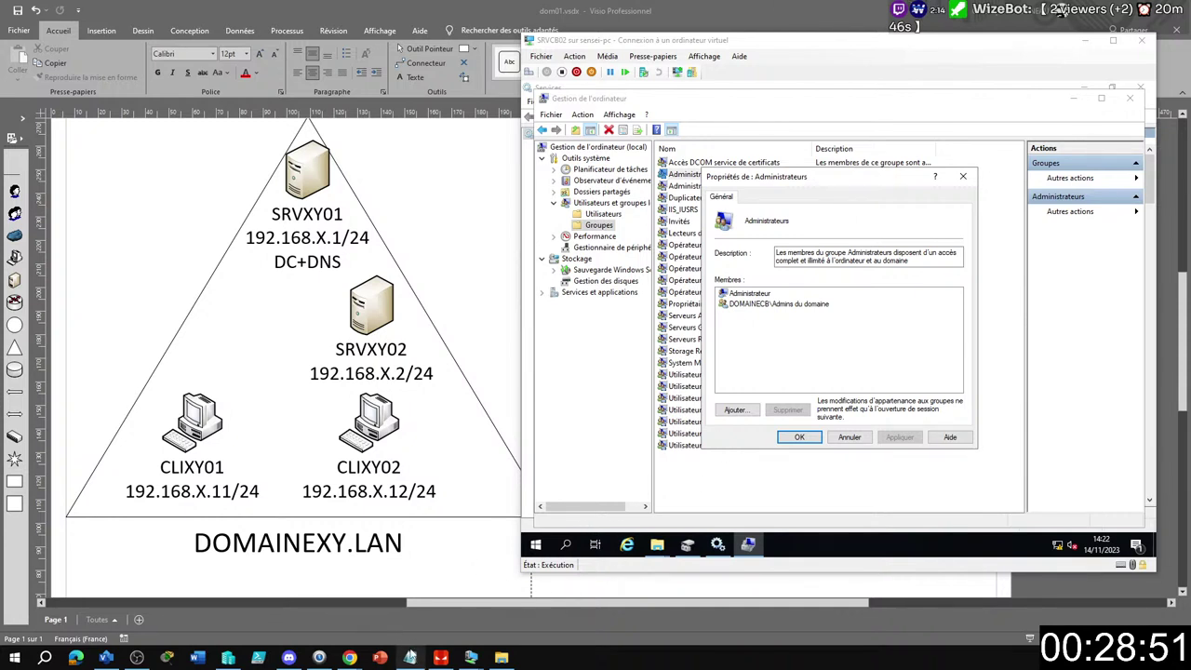
Step: Switch to the SRVCB01 virtual machine and unlock the DOMAINECB administrator session with the account password
mouse_move(468, 657)
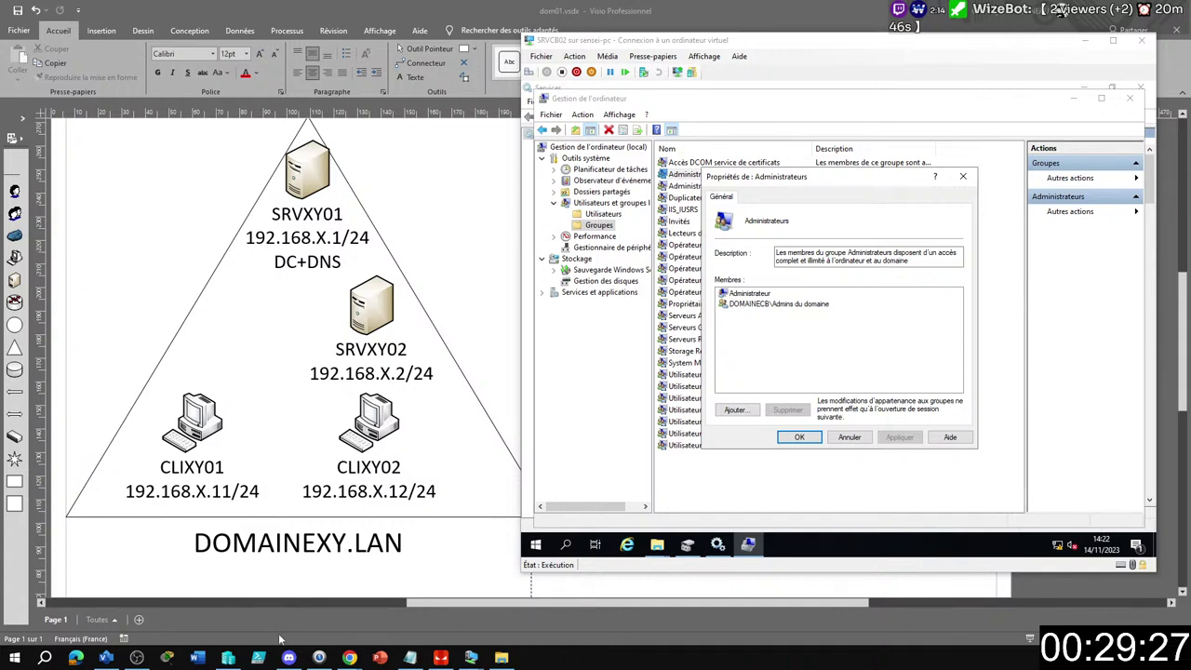
mouse_move(230, 657)
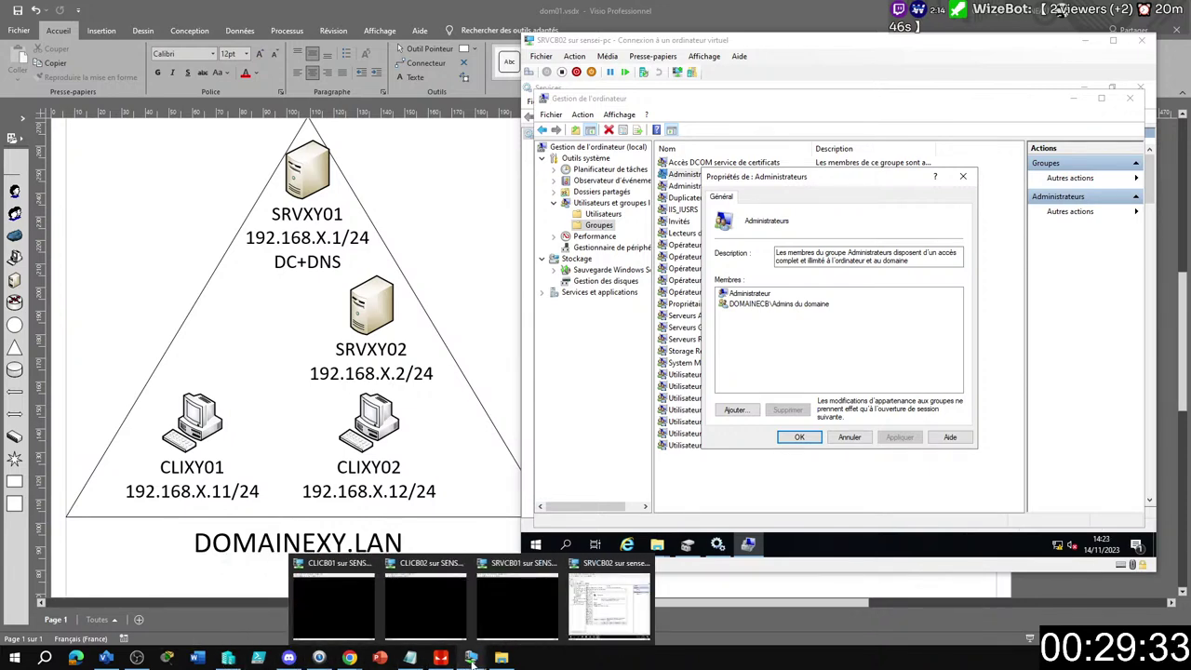
click(518, 603)
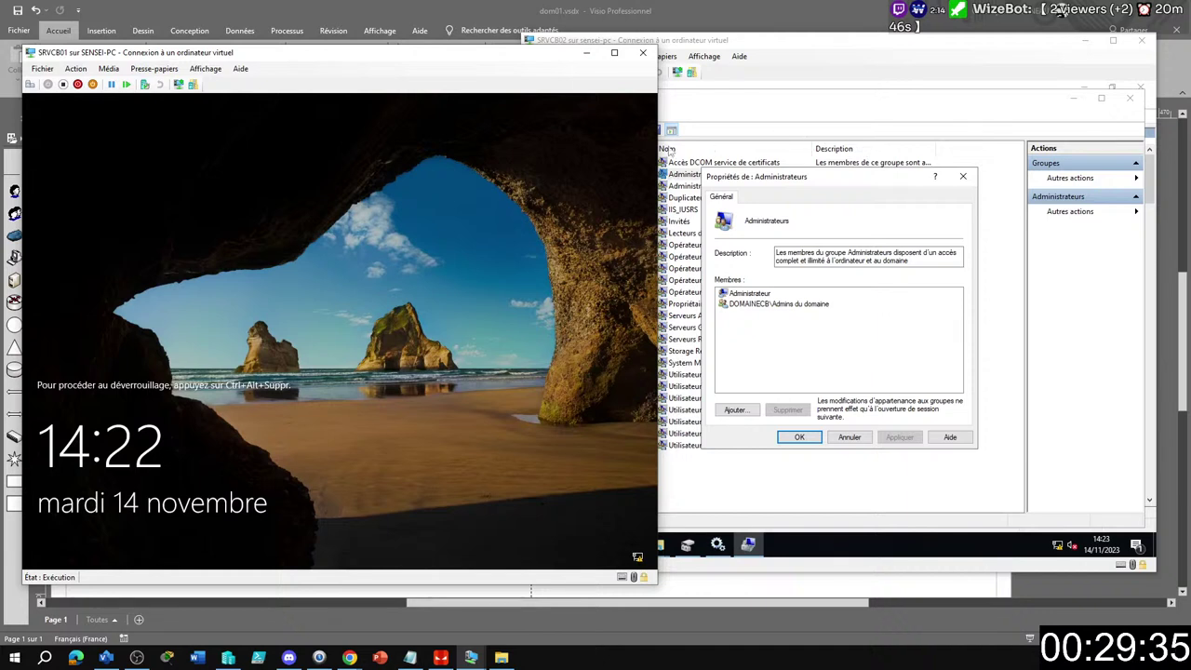
click(32, 84)
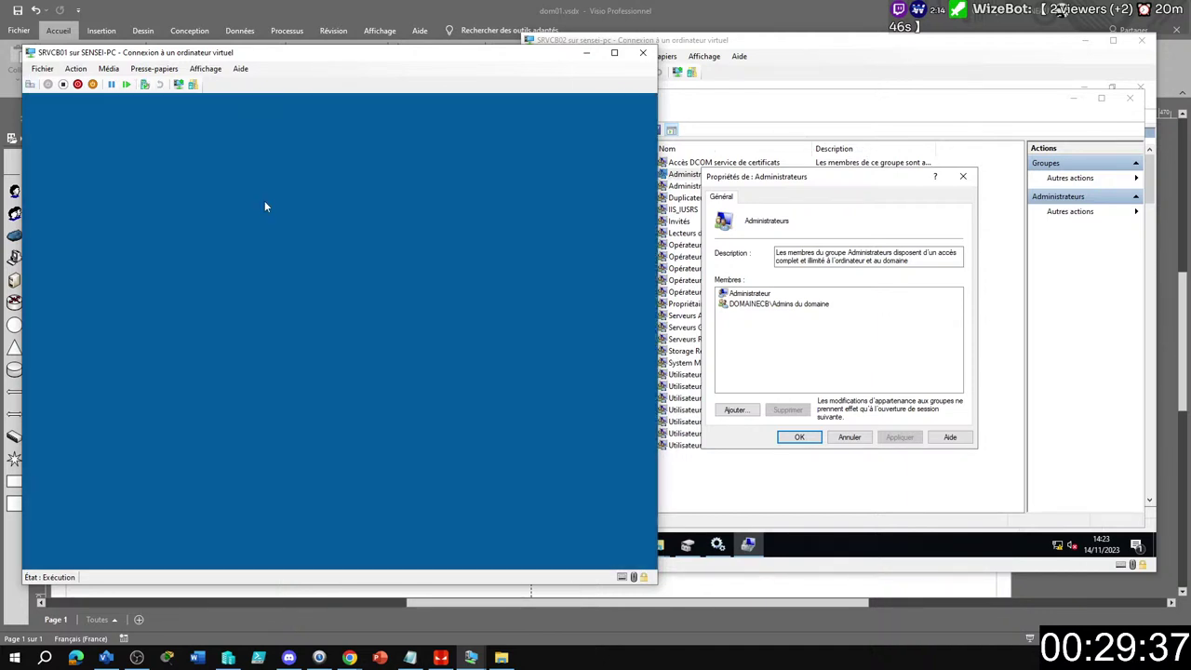
text(***)
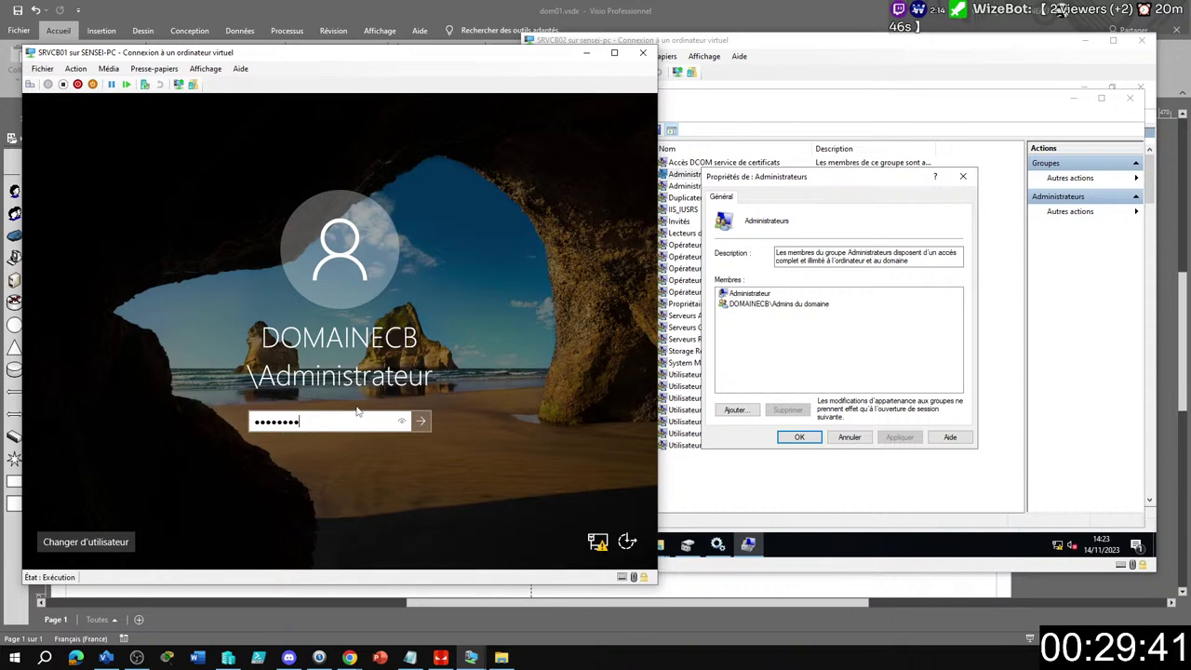
key(Return)
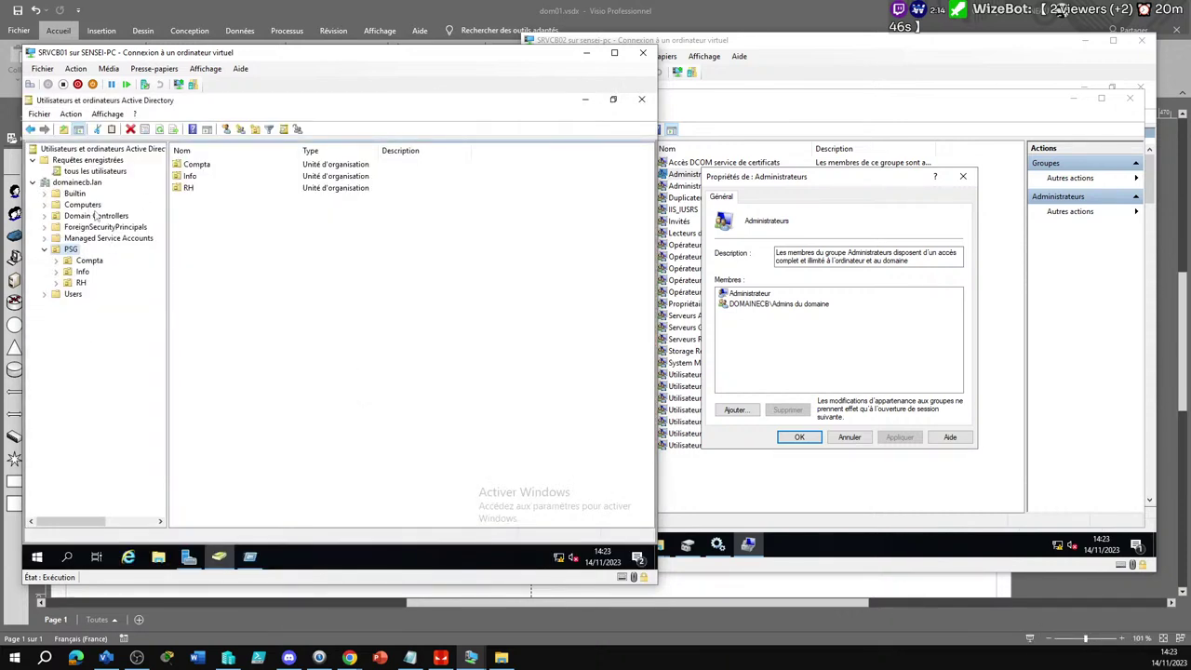
Step: Select DOMAINECB\Admins du domaine in the local group's members, and locate the same group in the Users container of domainecb.lan on SRVCB01
click(779, 339)
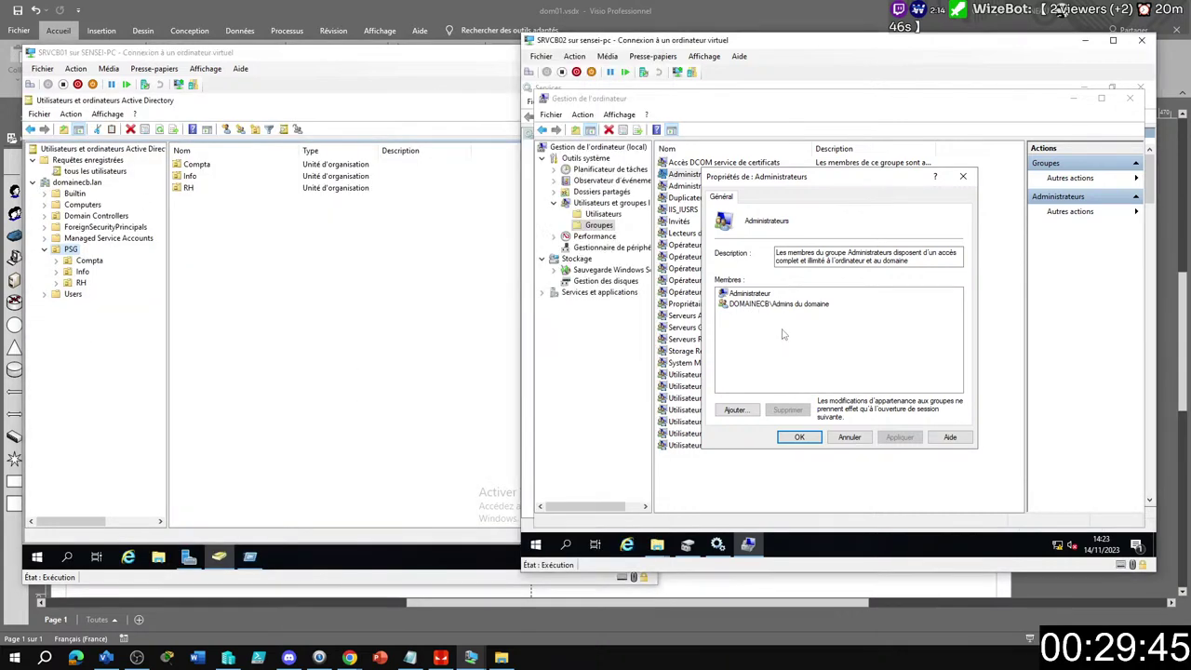
click(800, 306)
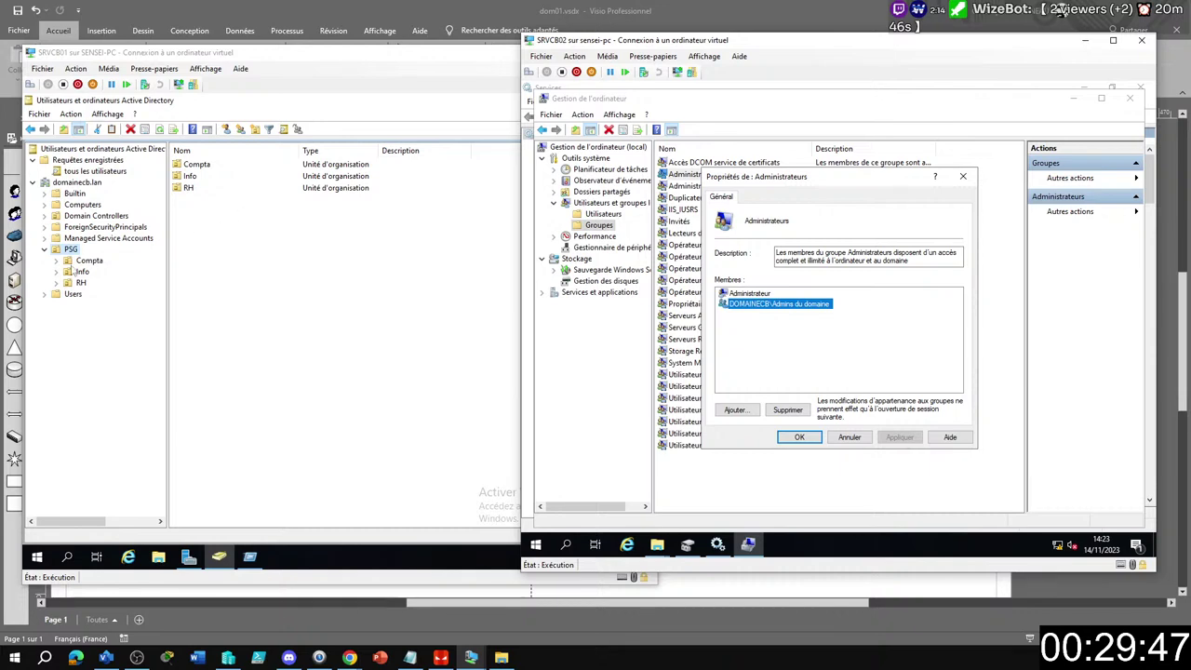
click(45, 250)
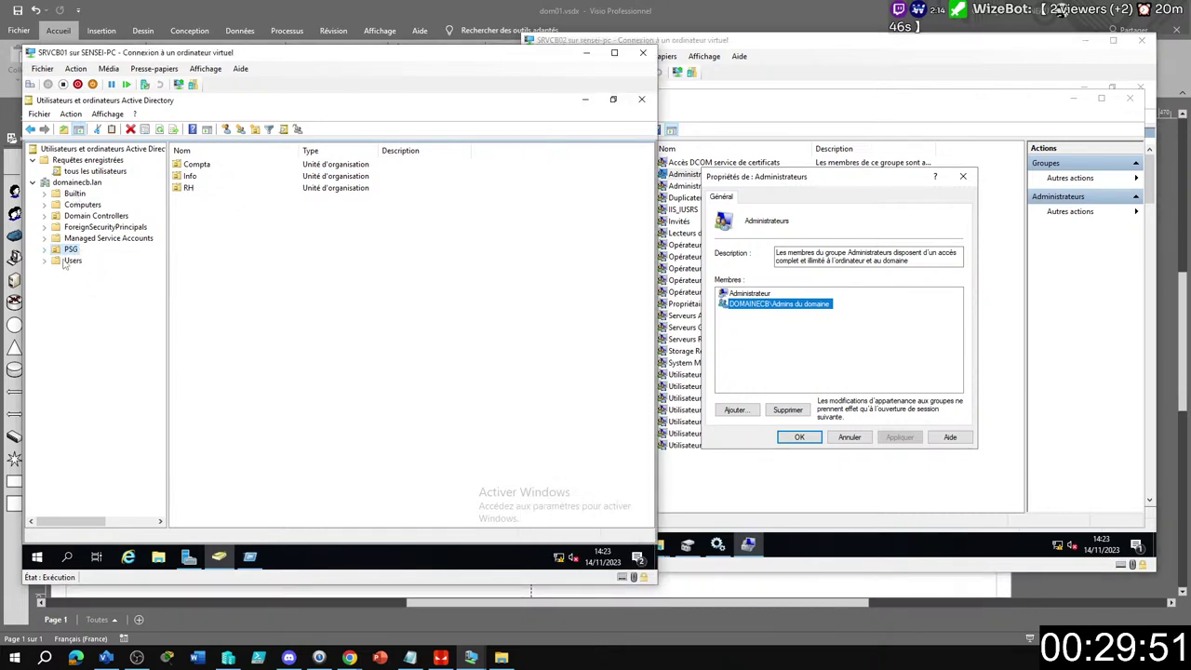
click(72, 261)
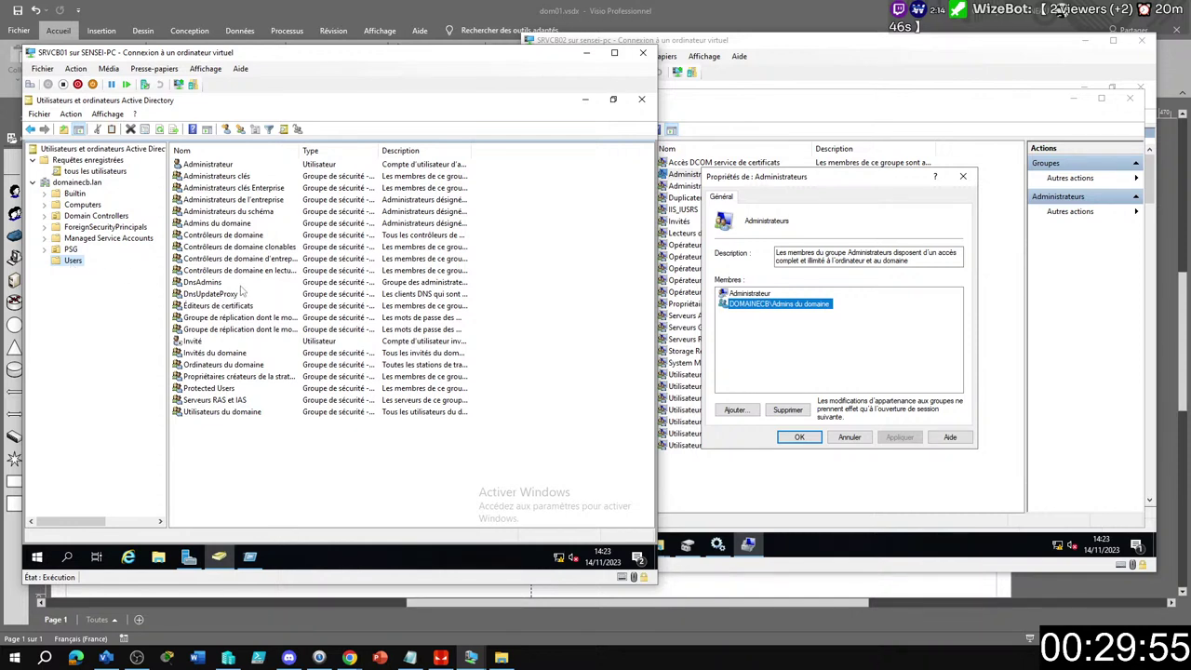
click(235, 226)
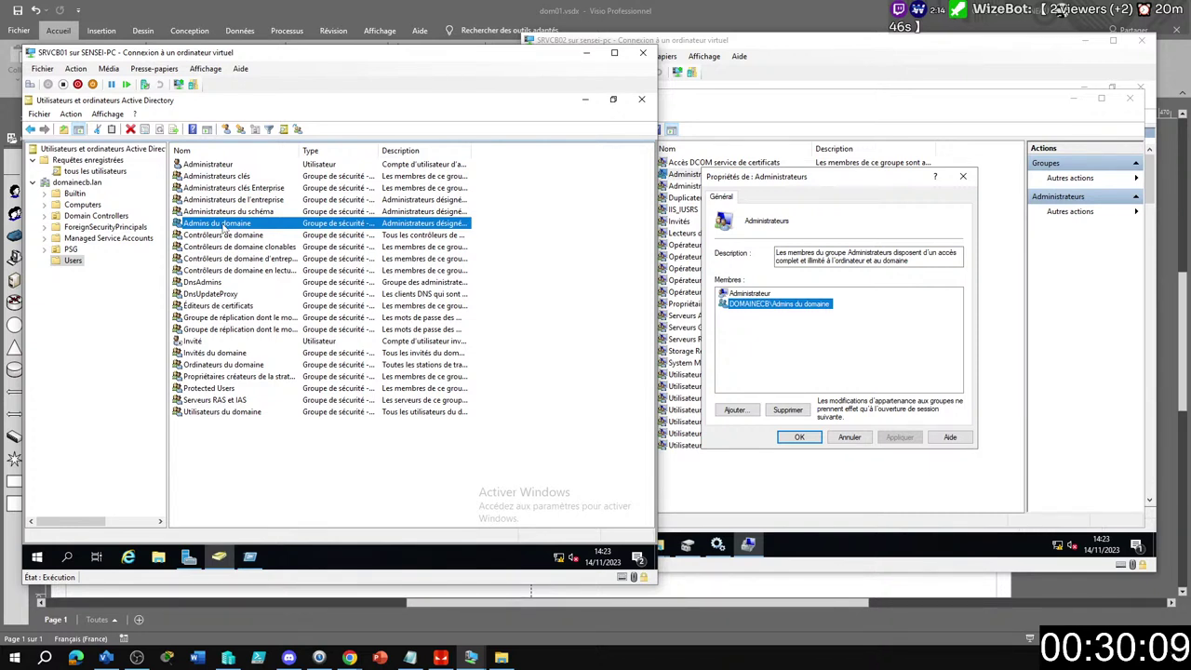
Step: Close the leftover Exécuter dialog on SRVCB01
click(251, 560)
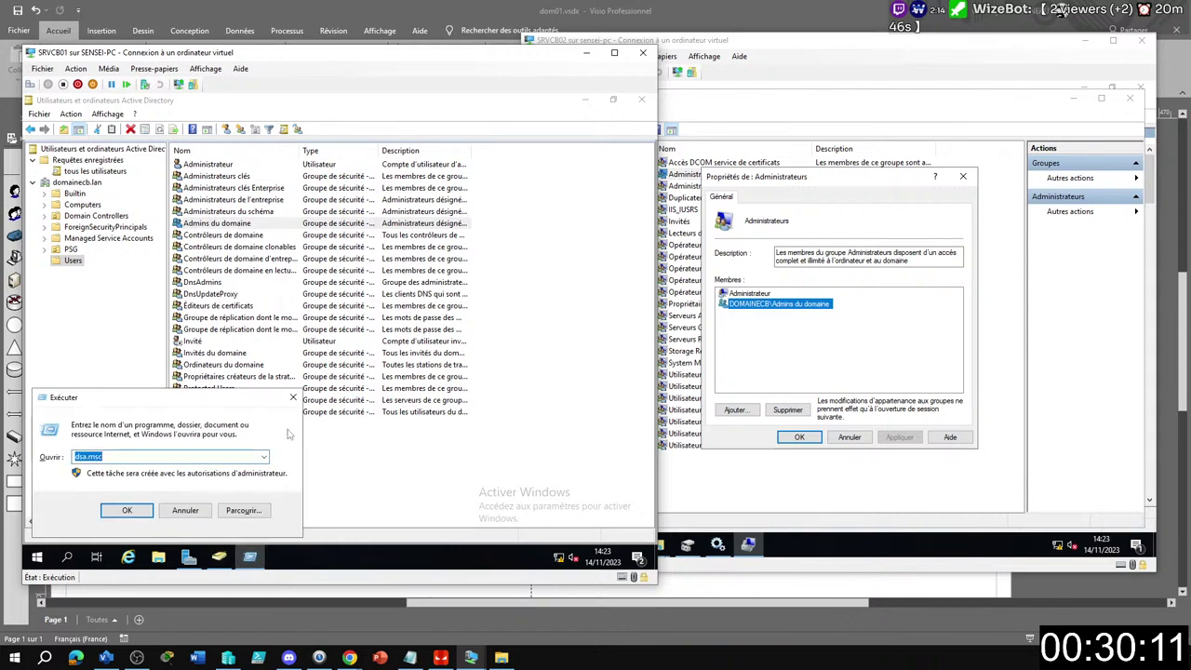
click(296, 394)
click(289, 458)
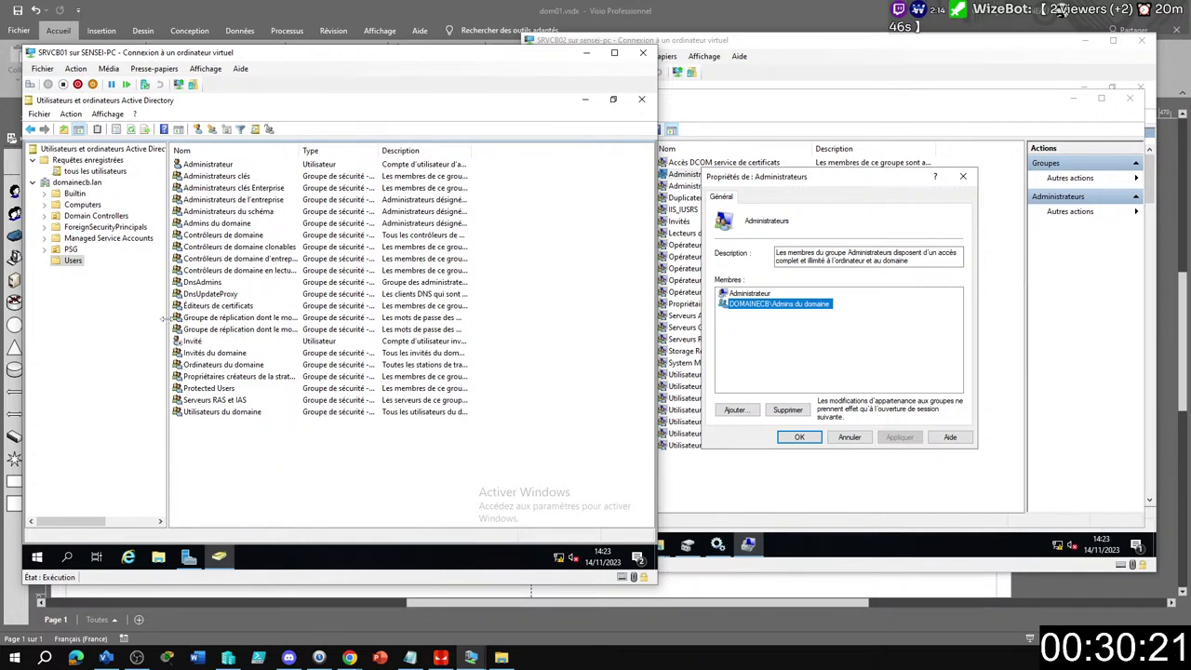
Step: Narrow the Active Directory tree pane and examine the members of the Admins du domaine group in its properties
drag(167, 318, 115, 317)
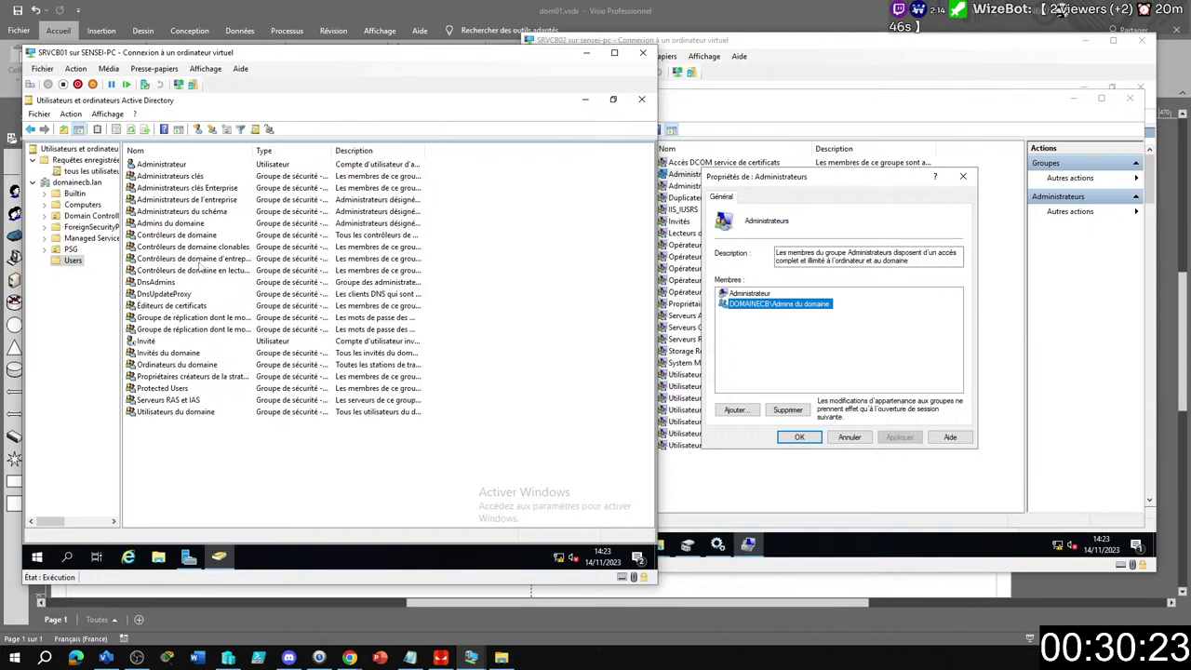
double_click(171, 225)
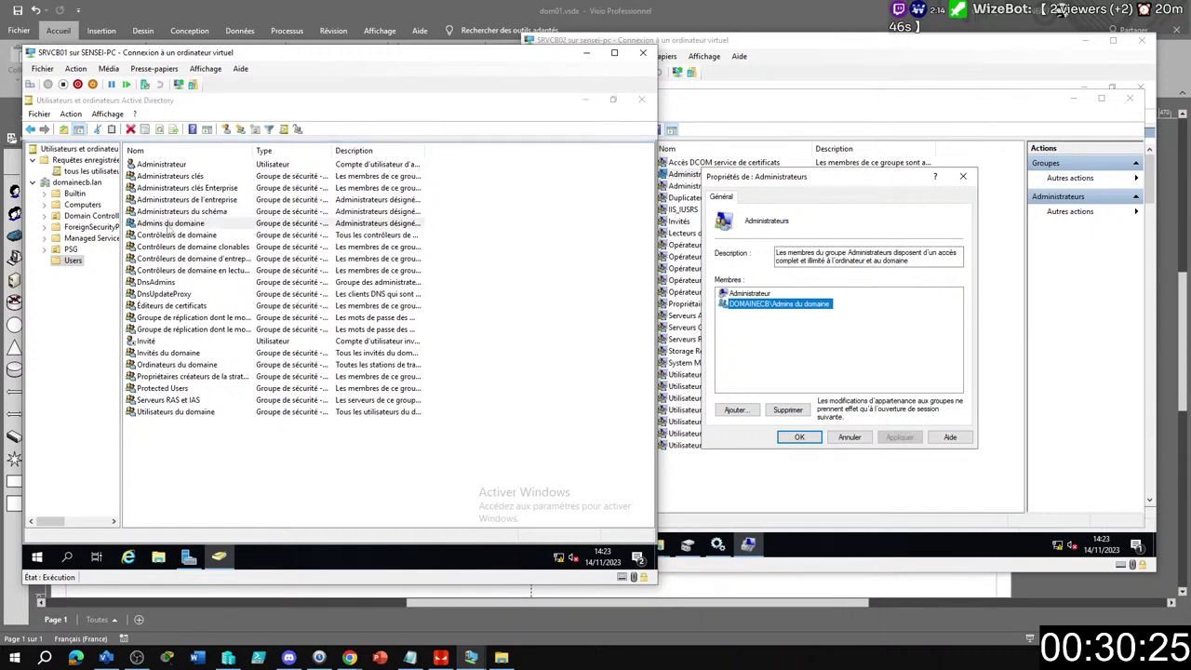
click(245, 186)
drag(283, 169, 228, 258)
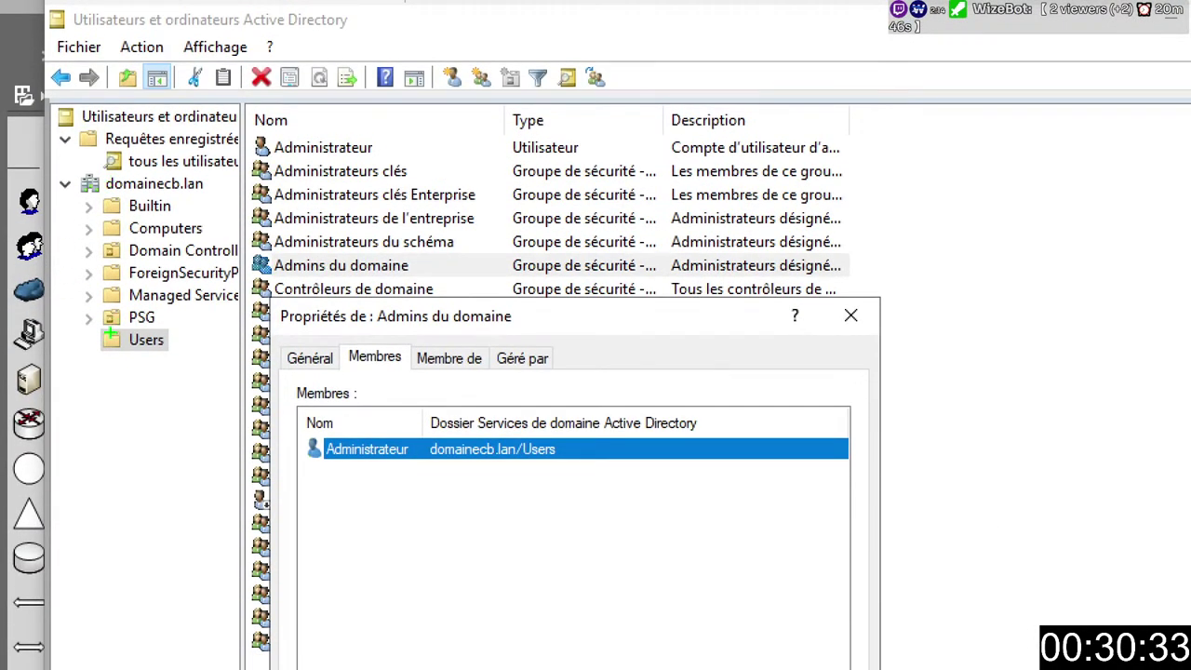
drag(84, 322, 187, 363)
drag(246, 247, 480, 283)
drag(297, 436, 600, 479)
drag(408, 354, 614, 278)
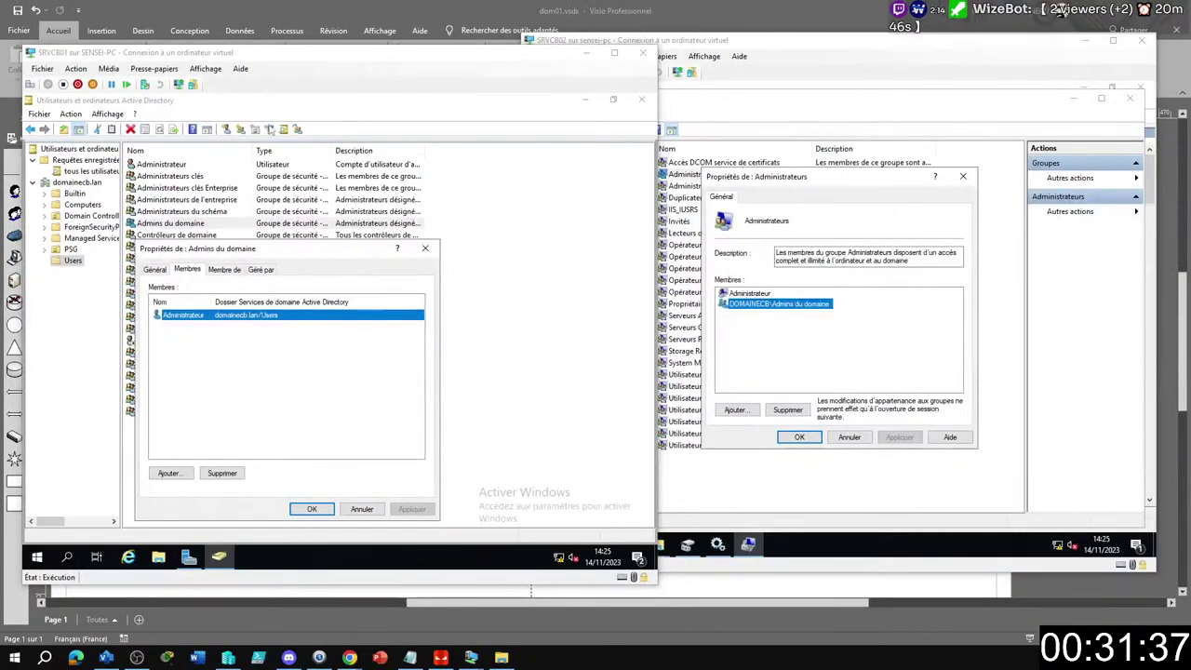
Step: Place the SRVCB02 window beside the Admins du domaine properties and relate that domain group to its entry in the local Administrateurs group
click(703, 42)
drag(705, 43, 537, 50)
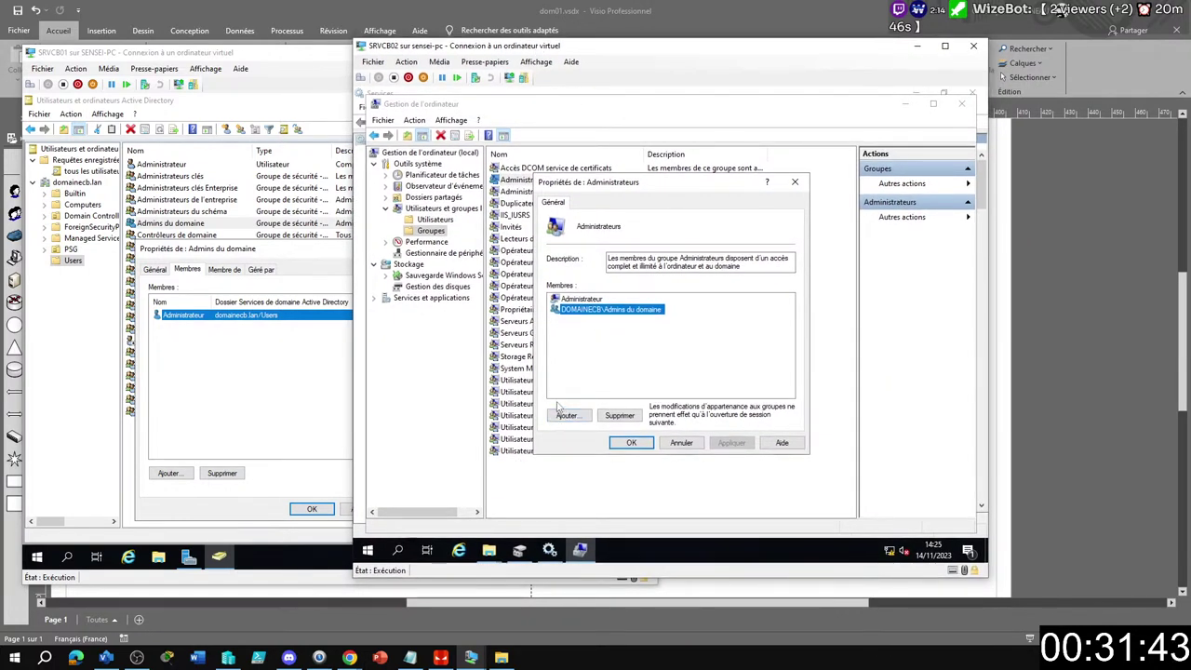
click(489, 550)
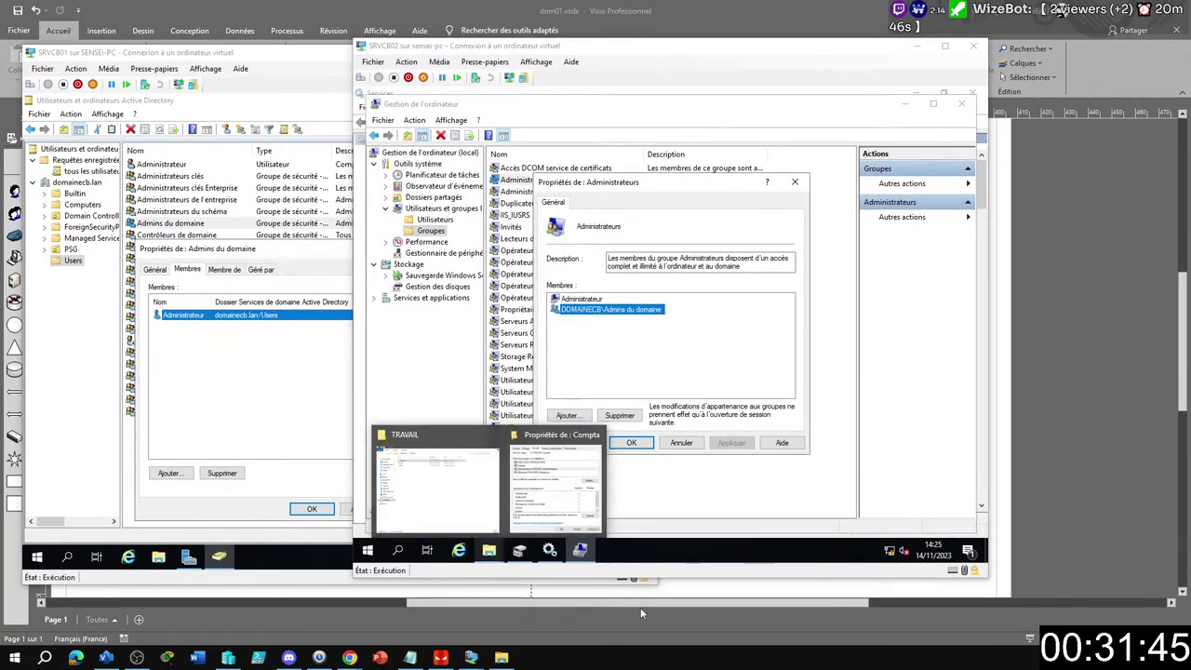
click(706, 356)
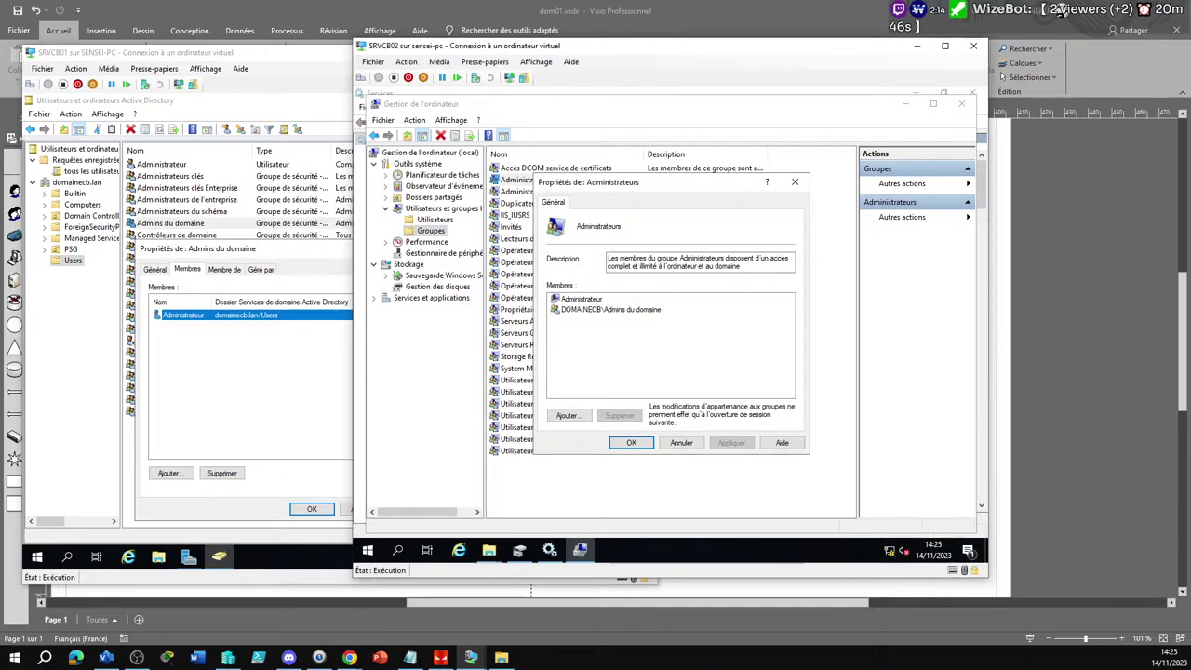
click(620, 666)
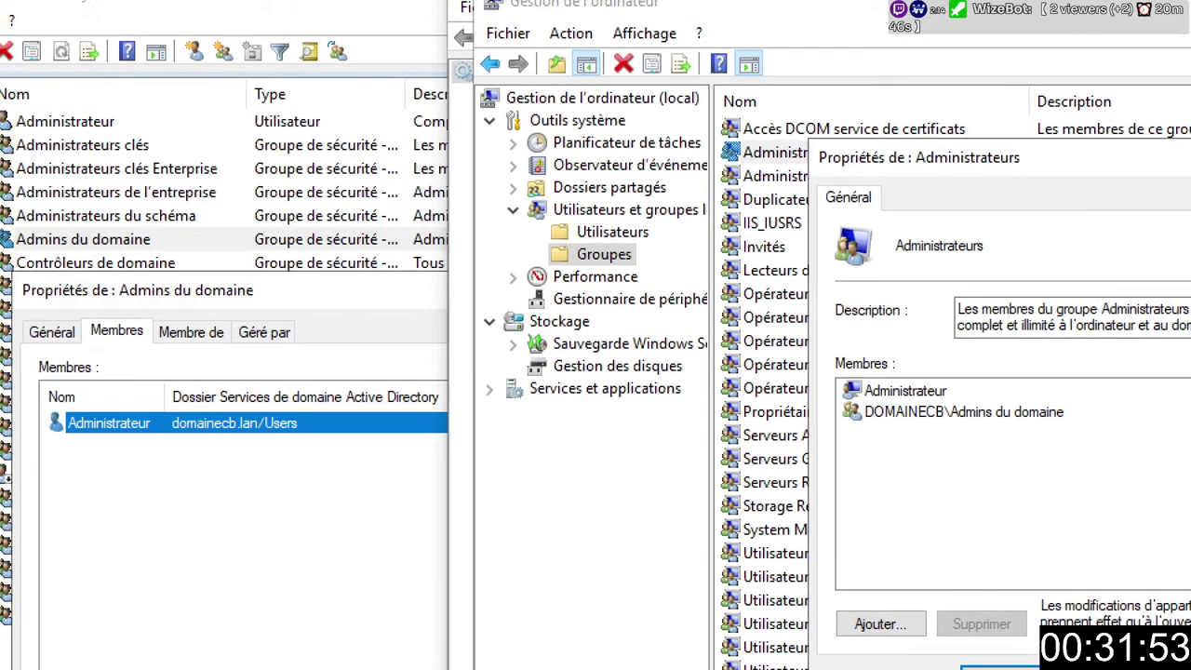
mouse_move(698, 406)
mouse_down()
mouse_move(849, 412)
mouse_move(161, 351)
mouse_move(228, 300)
mouse_move(266, 293)
mouse_up()
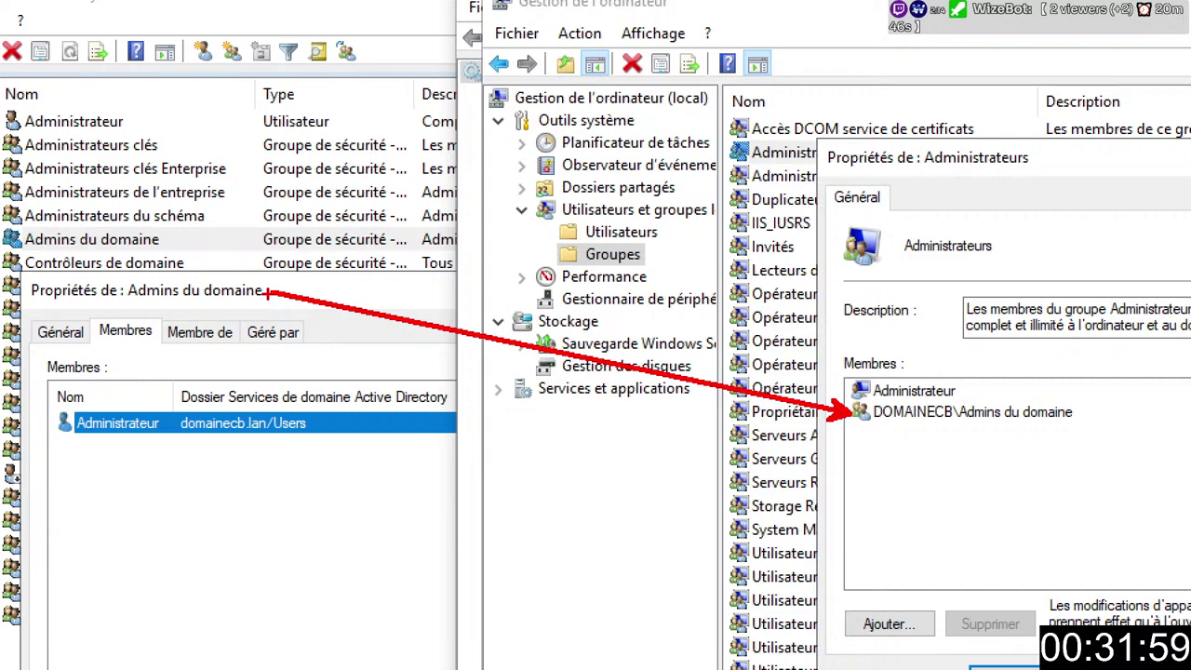
Step: Trace the membership chain from the domain Administrateur account through Admins du domaine to the local Administrateurs group, annotating each link on screen
drag(118, 414, 118, 124)
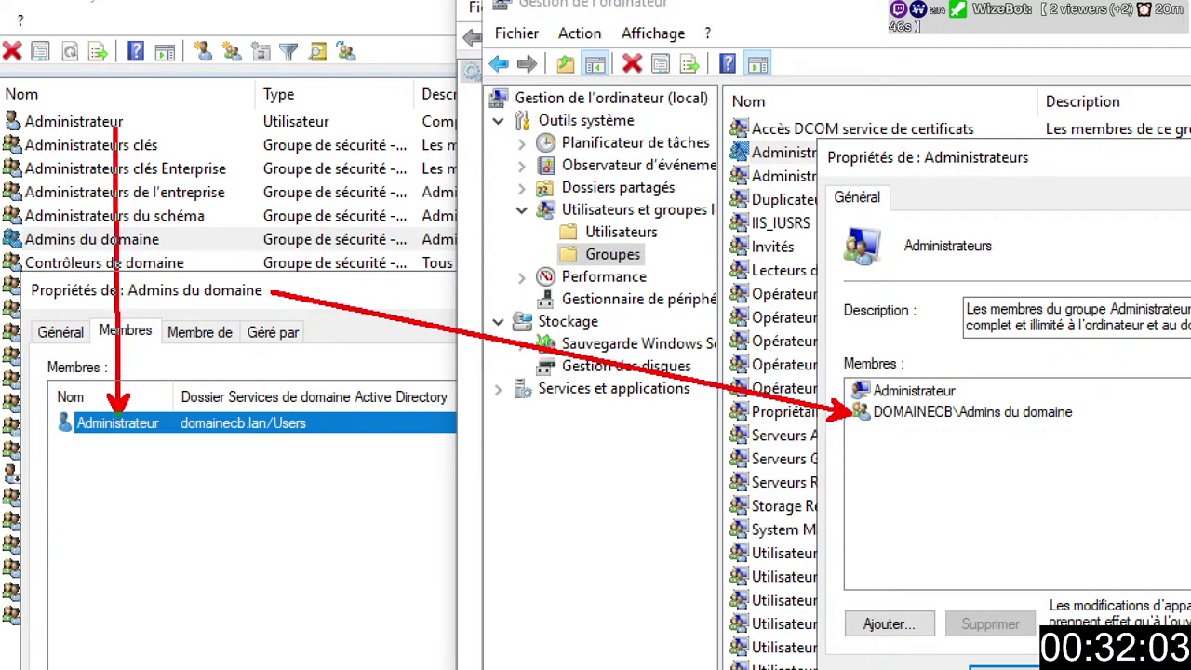
key(ctrl+z)
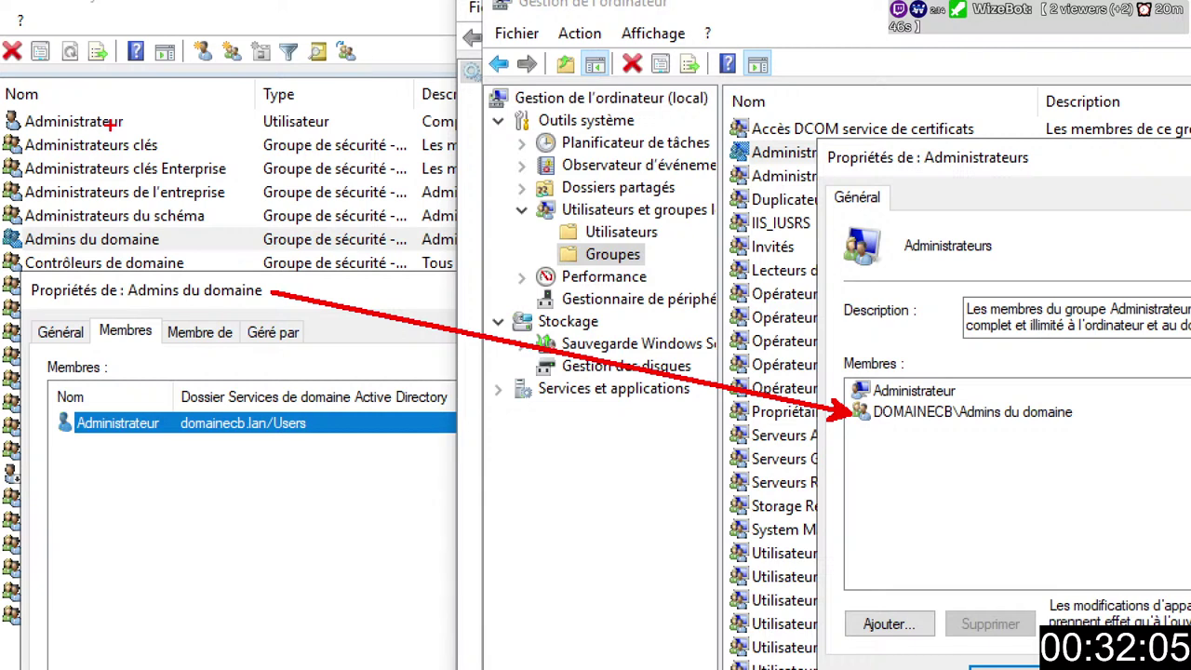
mouse_move(108, 415)
mouse_down()
mouse_move(119, 154)
mouse_move(107, 122)
mouse_up()
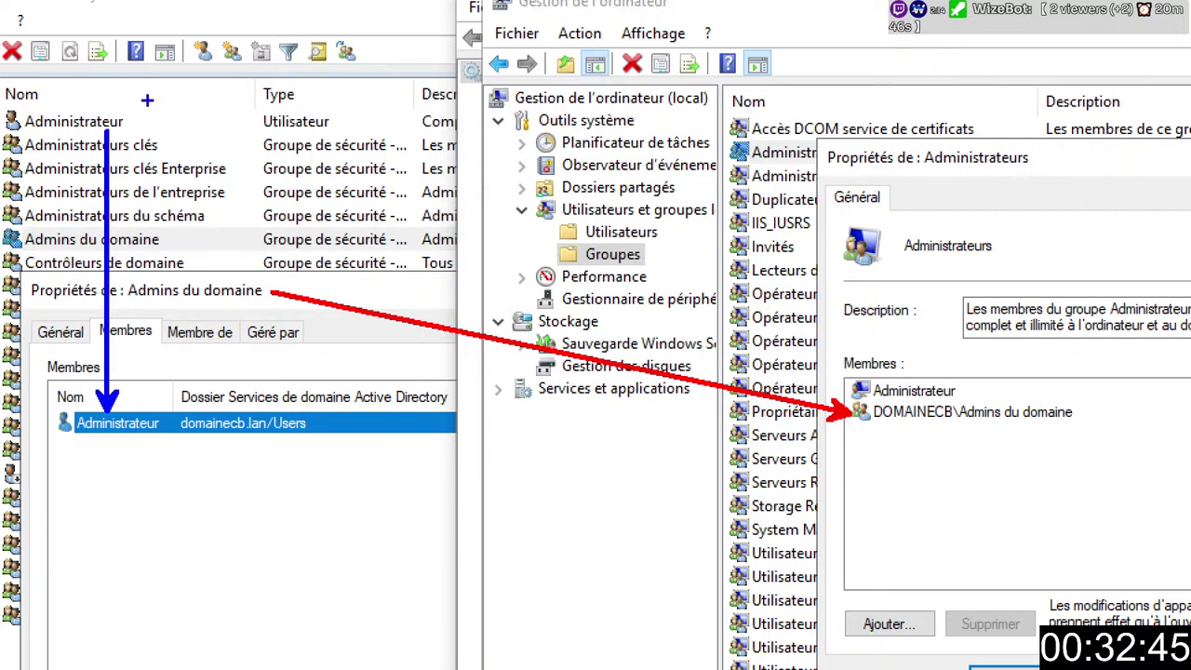
drag(143, 97, 3, 132)
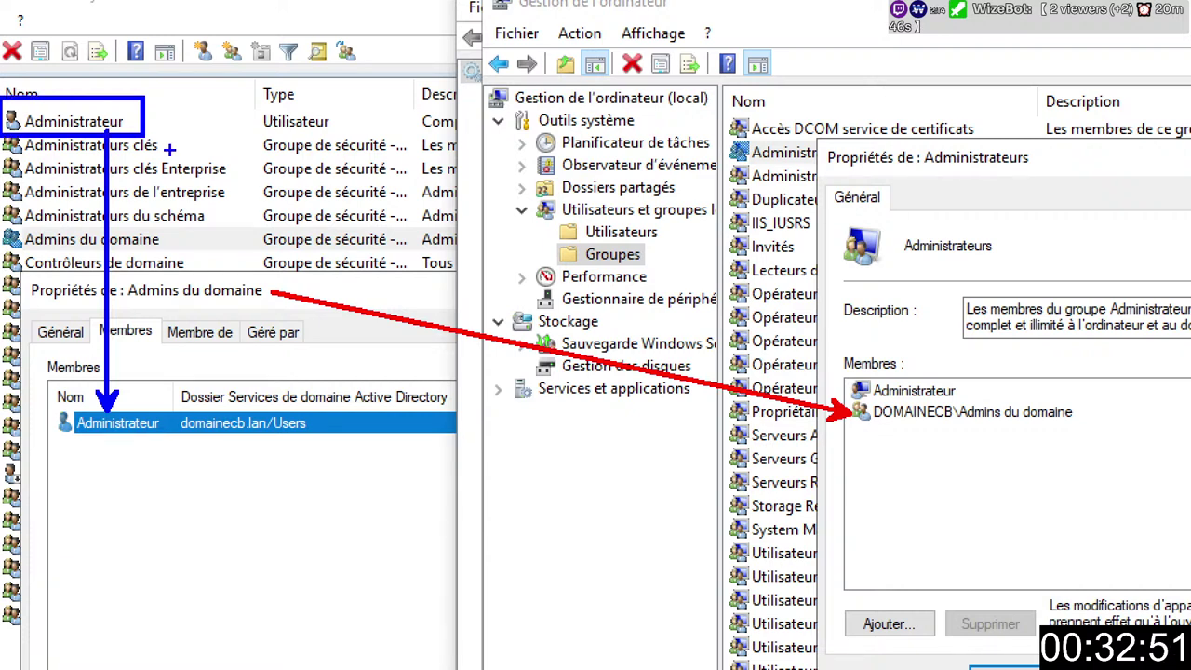
drag(121, 276, 269, 310)
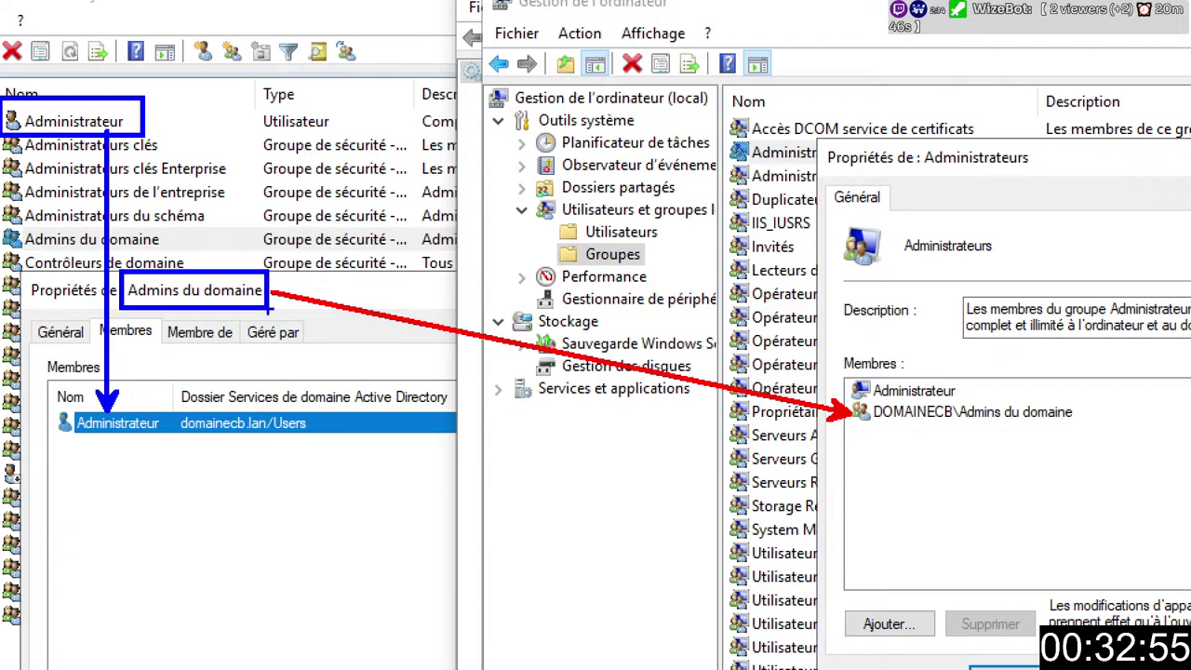
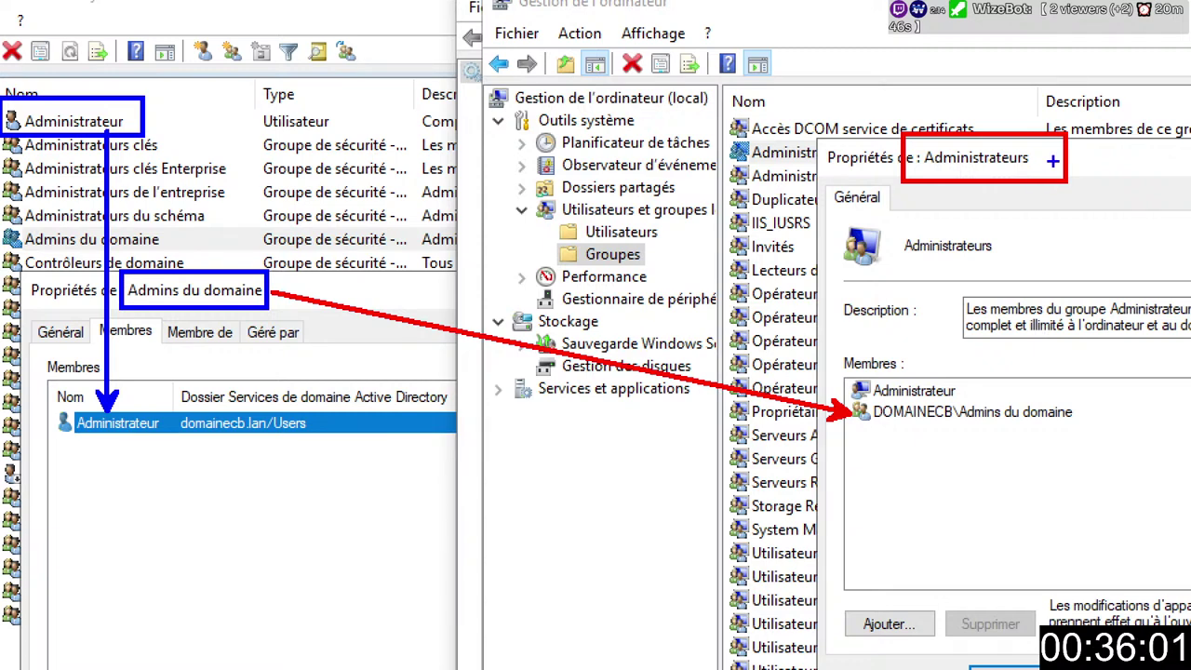
mouse_move(839, 396)
mouse_down()
mouse_move(1064, 450)
mouse_move(1102, 434)
mouse_up()
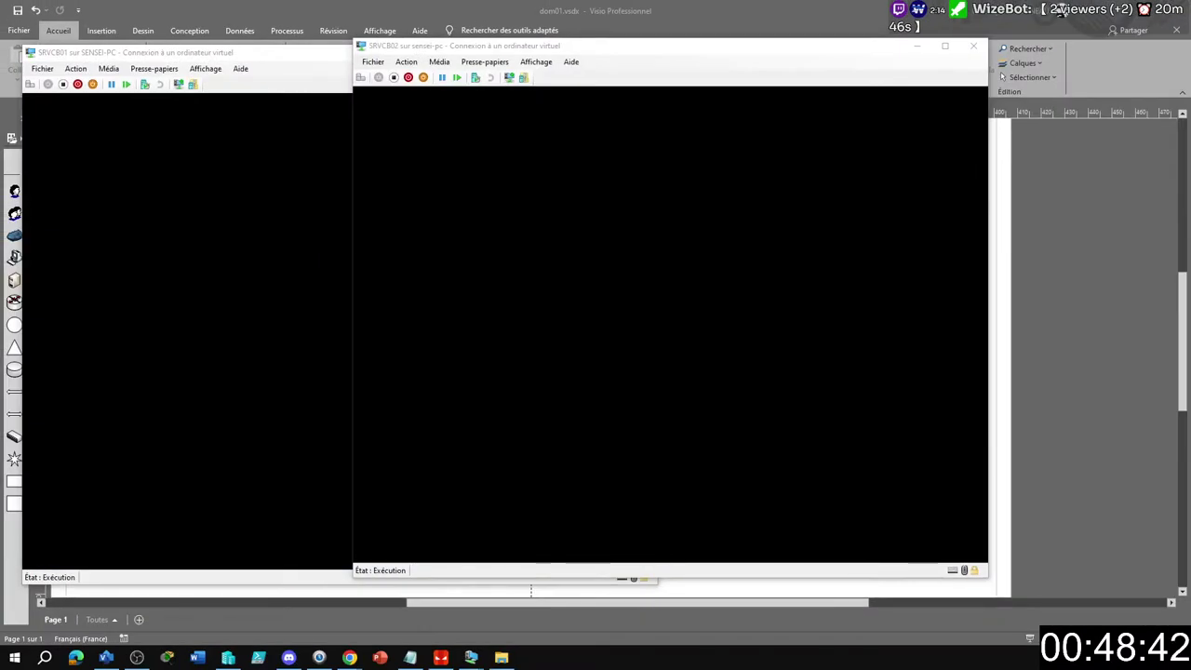
Step: Unlock the SRVCB01 session as DOMAINECB\Administrateur with the account password
click(235, 170)
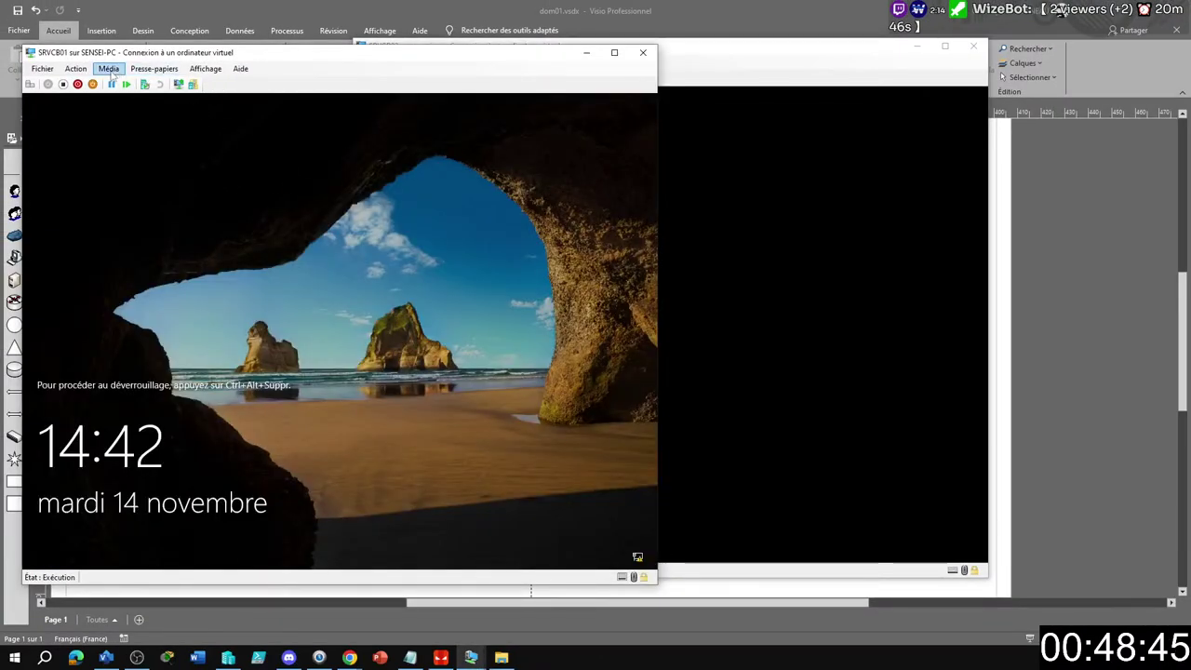
click(30, 84)
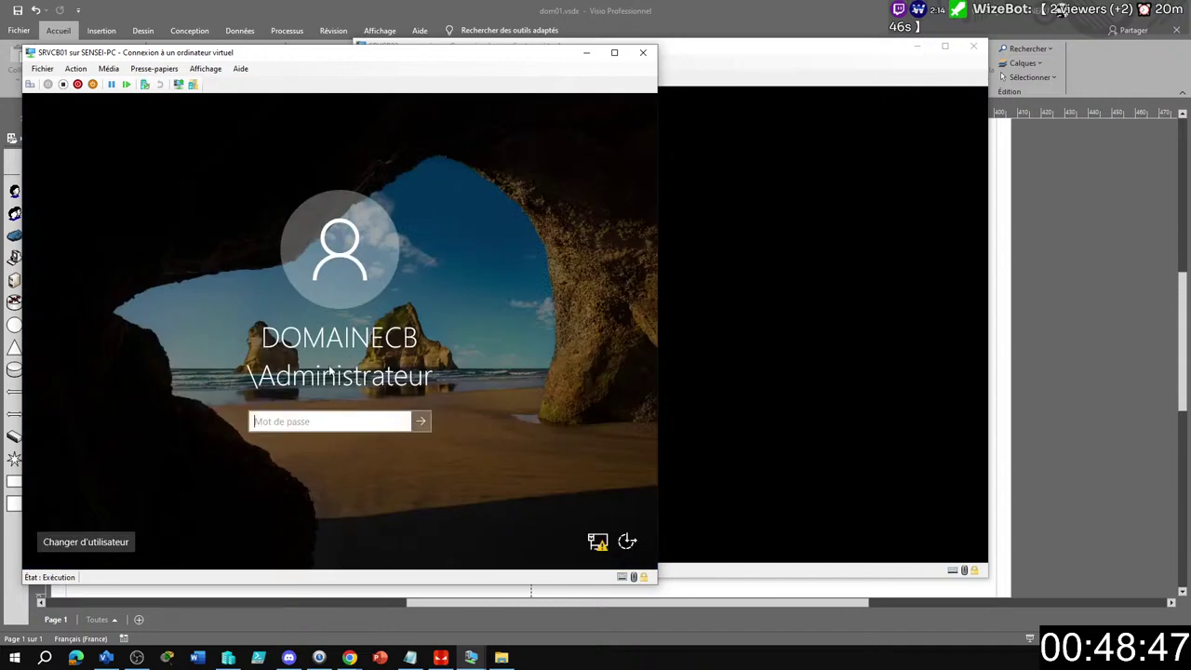
text(••••••••)
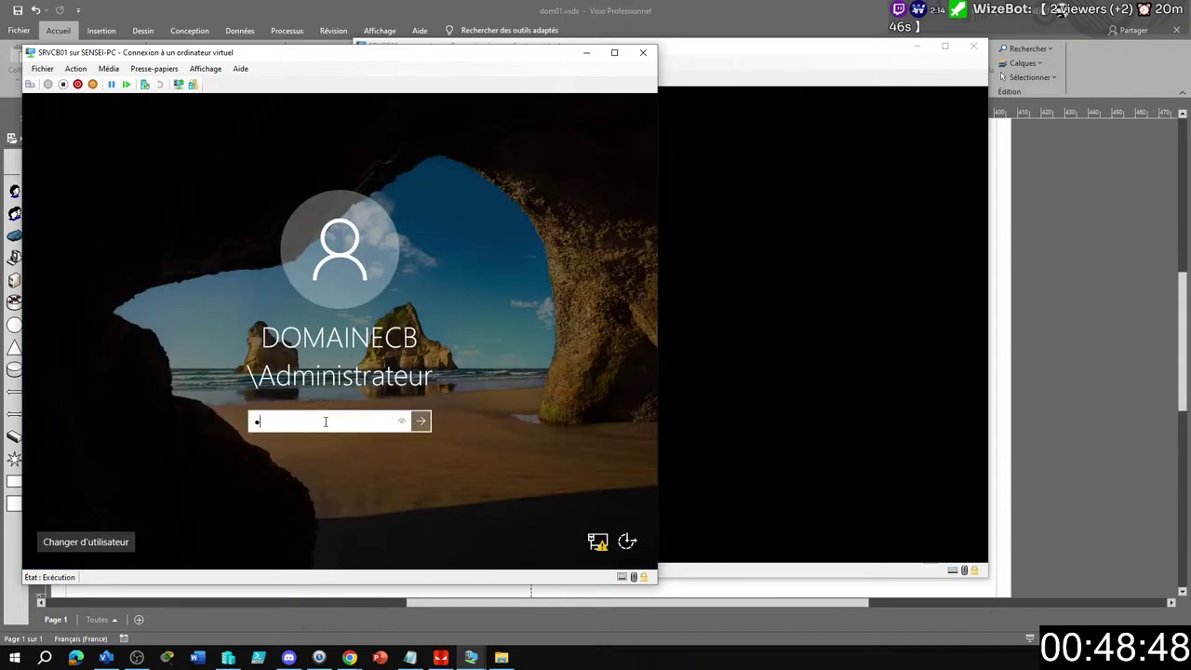
key(Return)
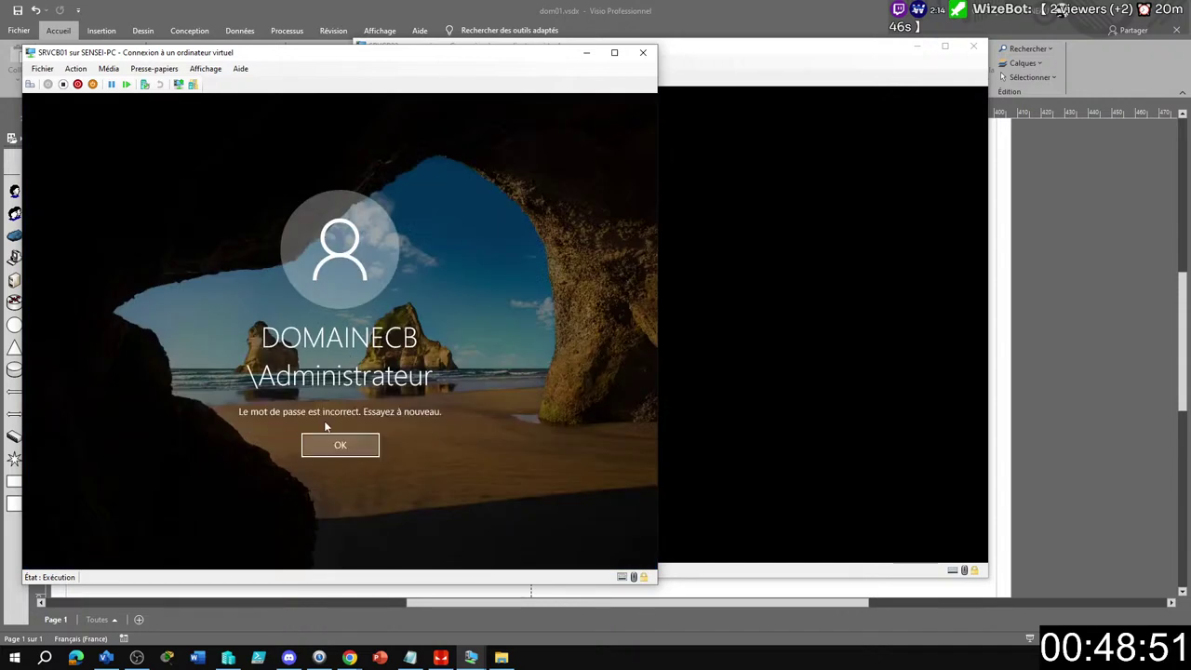
key(Return)
text(••••••••)
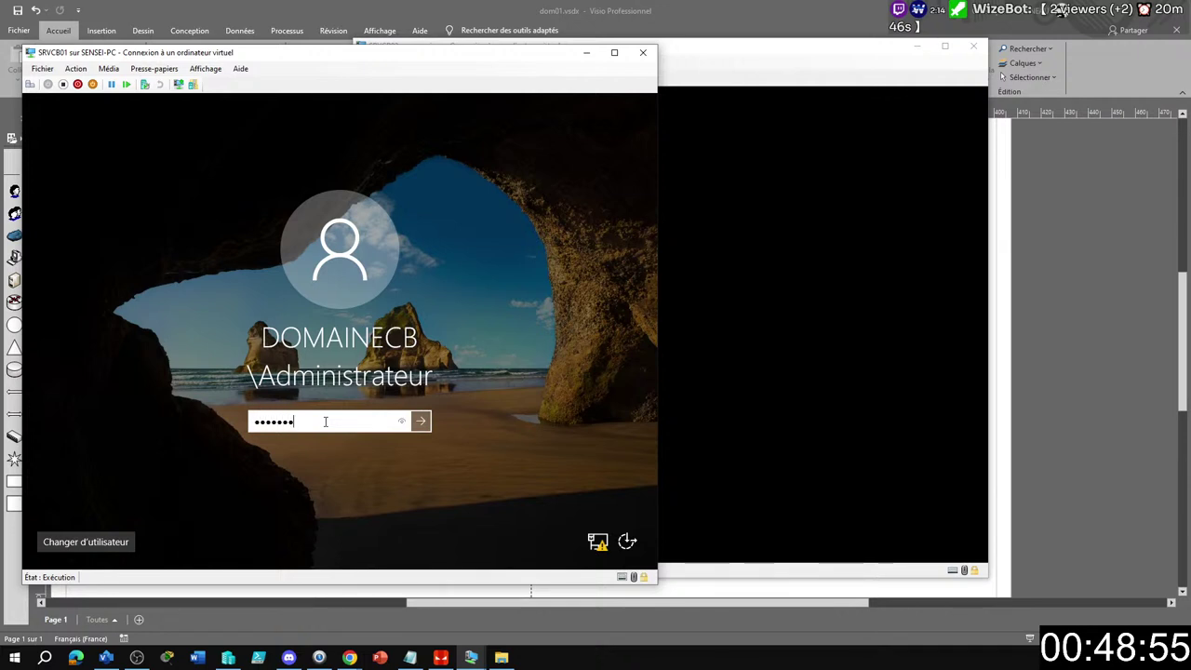
key(Return)
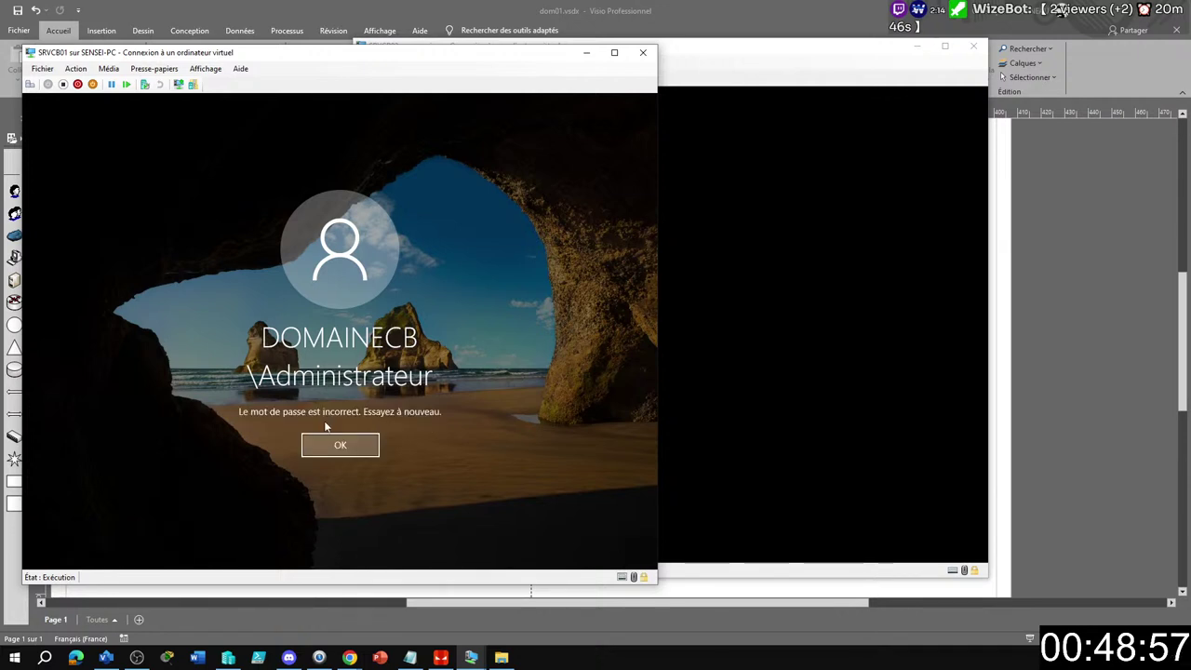
key(Return)
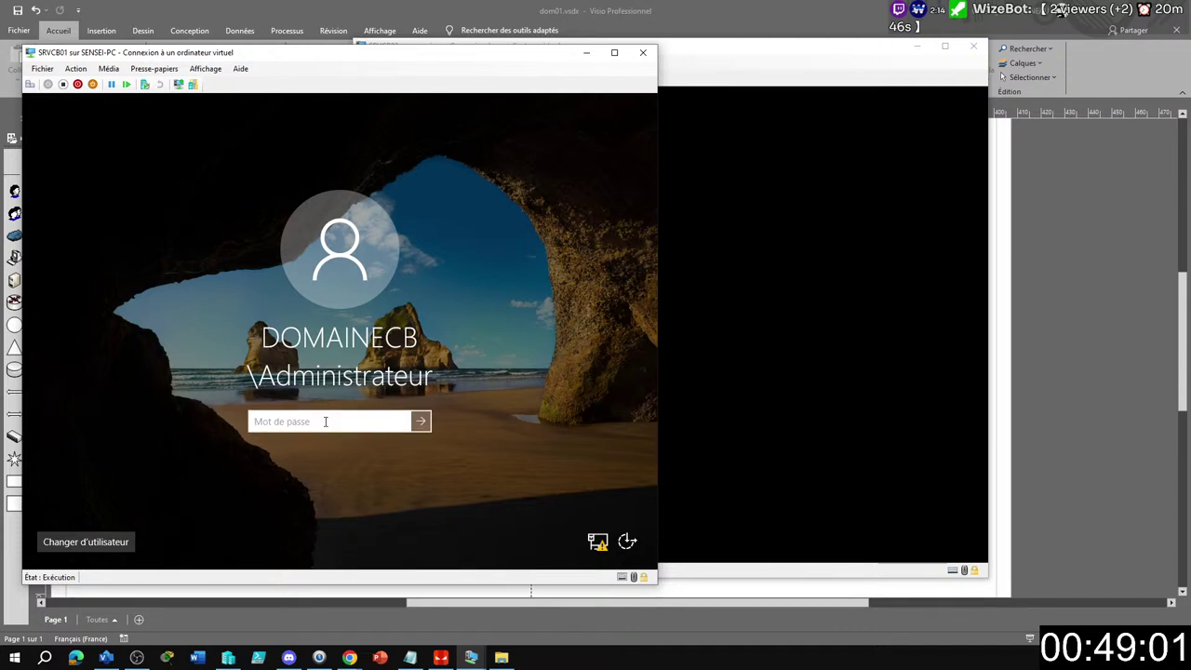
text(••••••••)
key(Return)
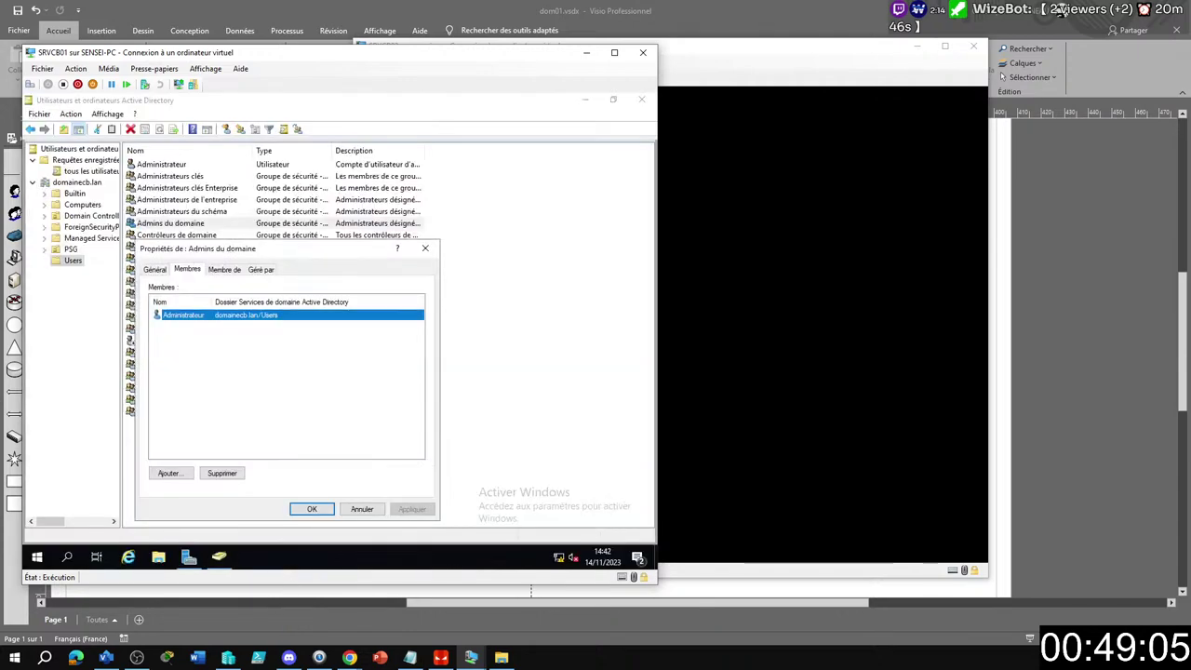
Step: Move the SRVCB02 window away from SRVCB01 and reveal the SRVCB01 desktop
key(Return)
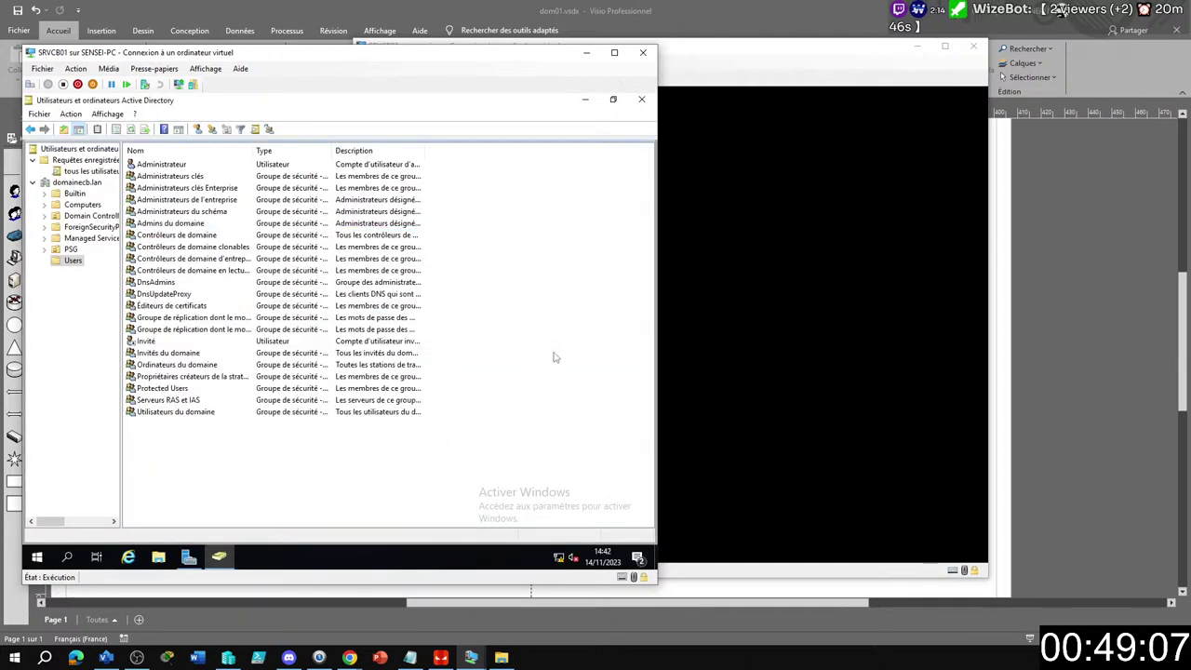
click(628, 43)
drag(556, 47, 722, 37)
click(210, 455)
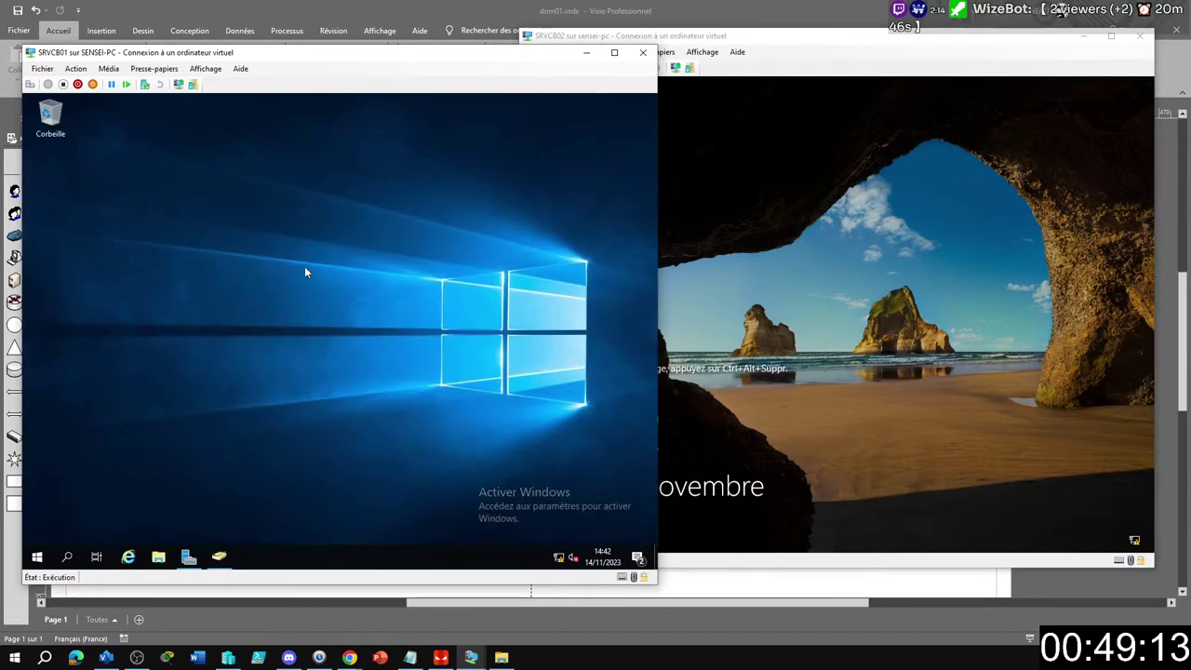
Step: Set the screen turn-off delay on SRVCB01 to Jamais in the power and sleep settings, and close the settings
right_click(282, 240)
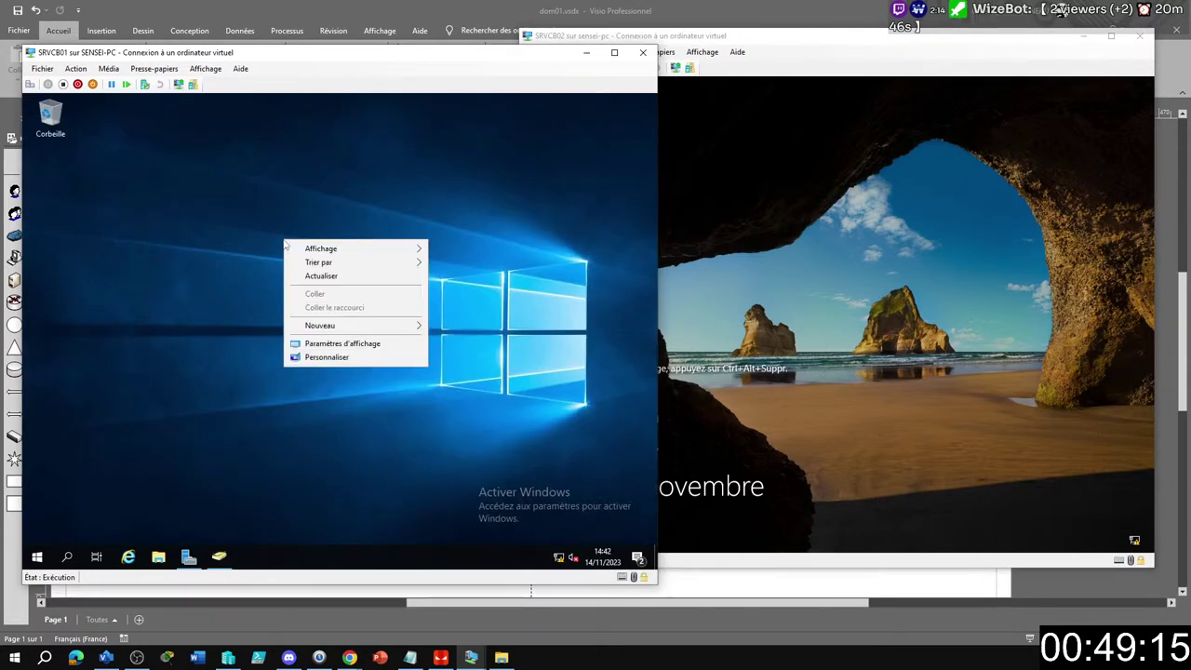
click(368, 346)
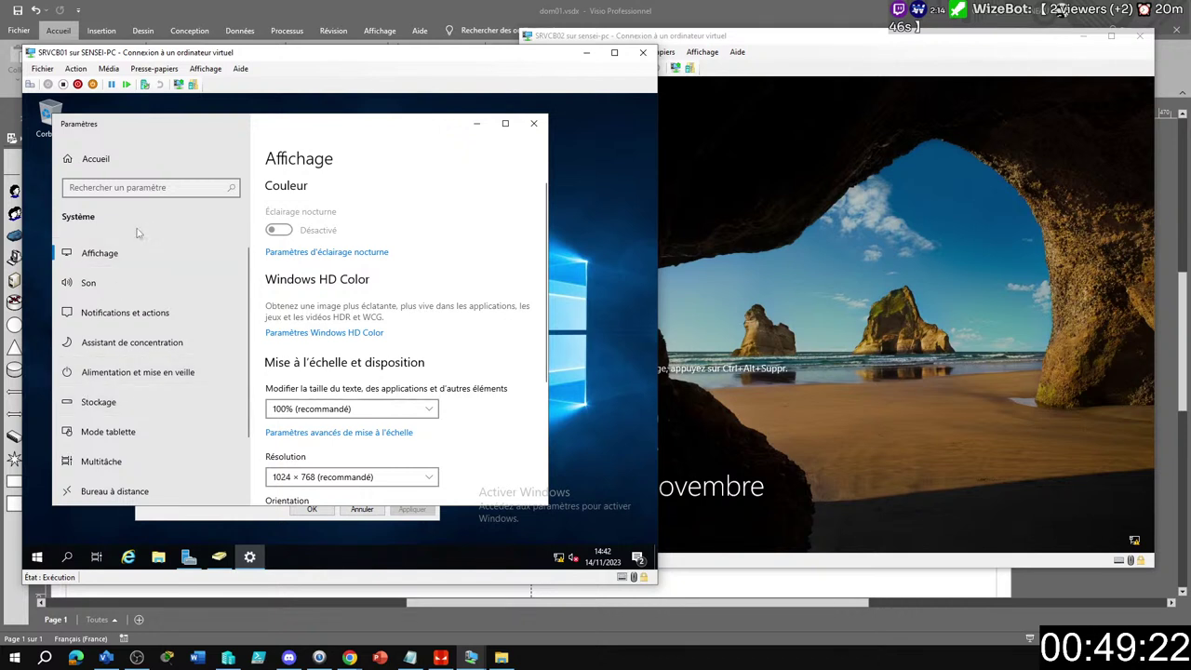
click(153, 371)
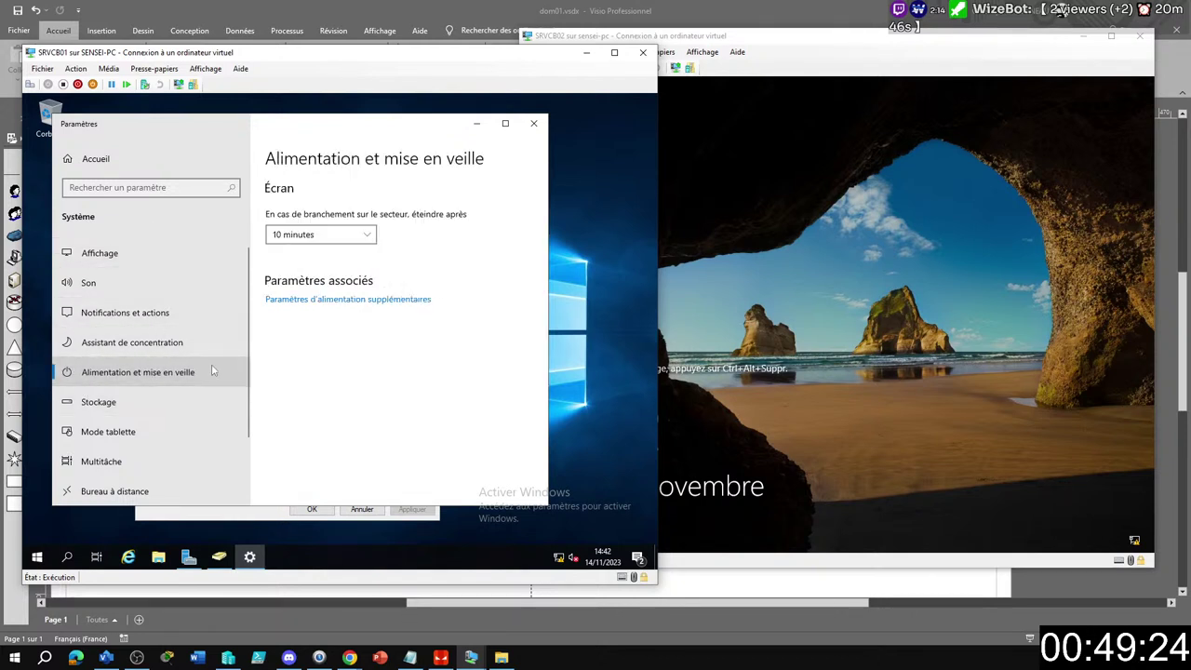
click(363, 235)
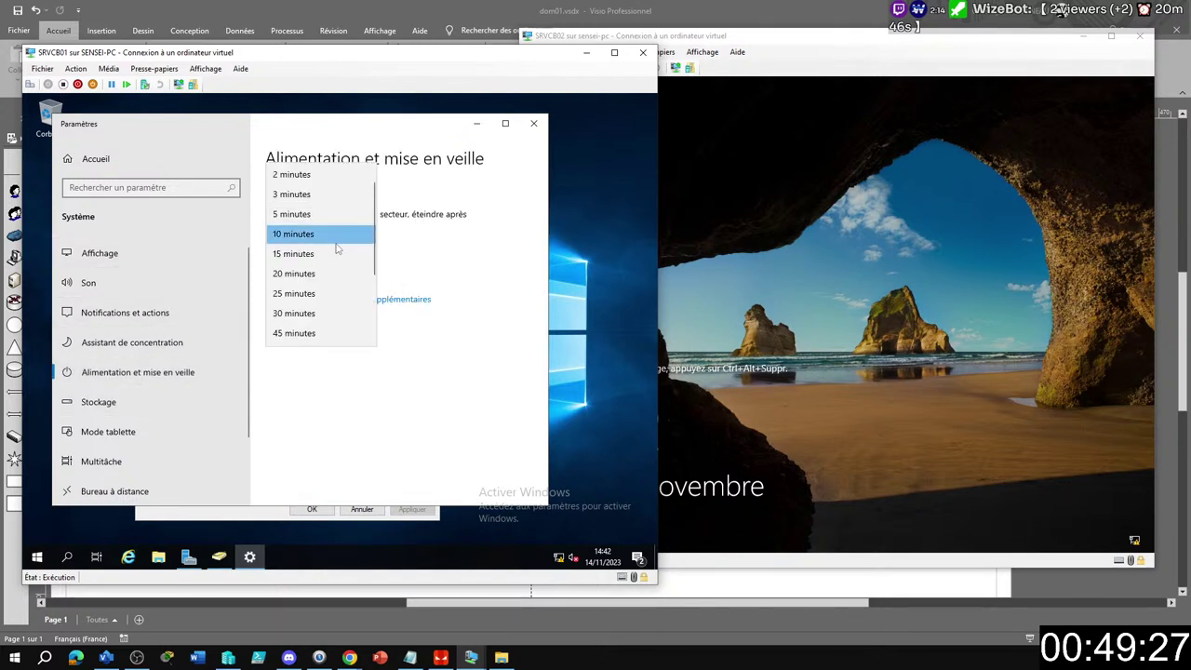
scroll(333, 265, down, 2)
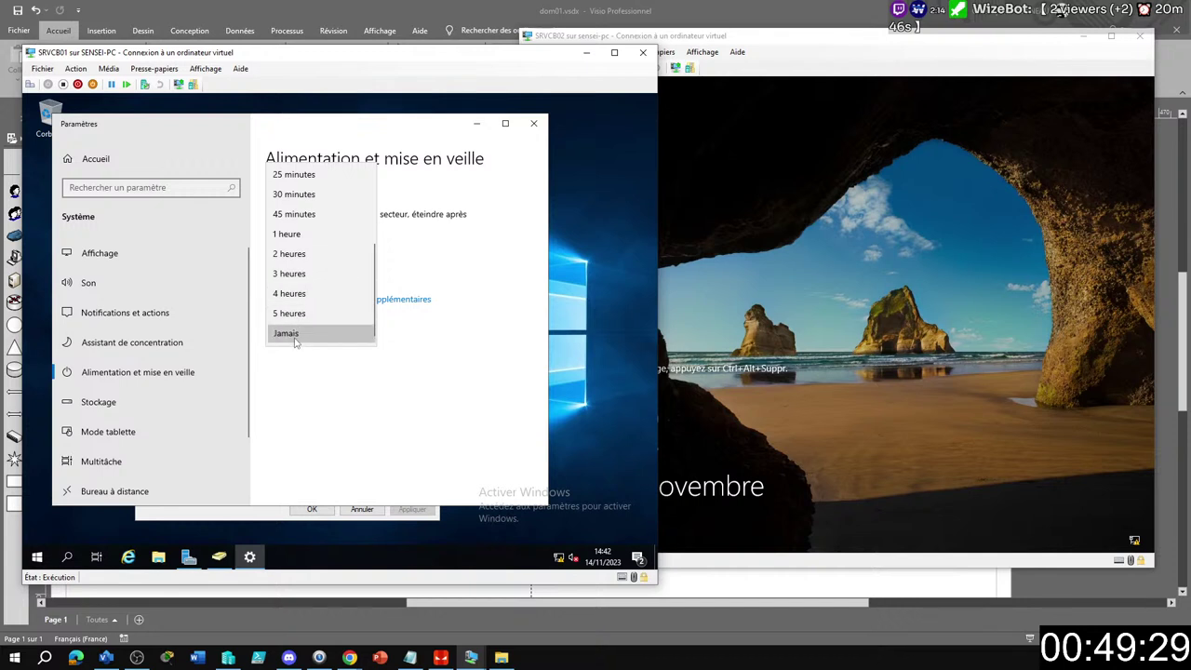
click(294, 336)
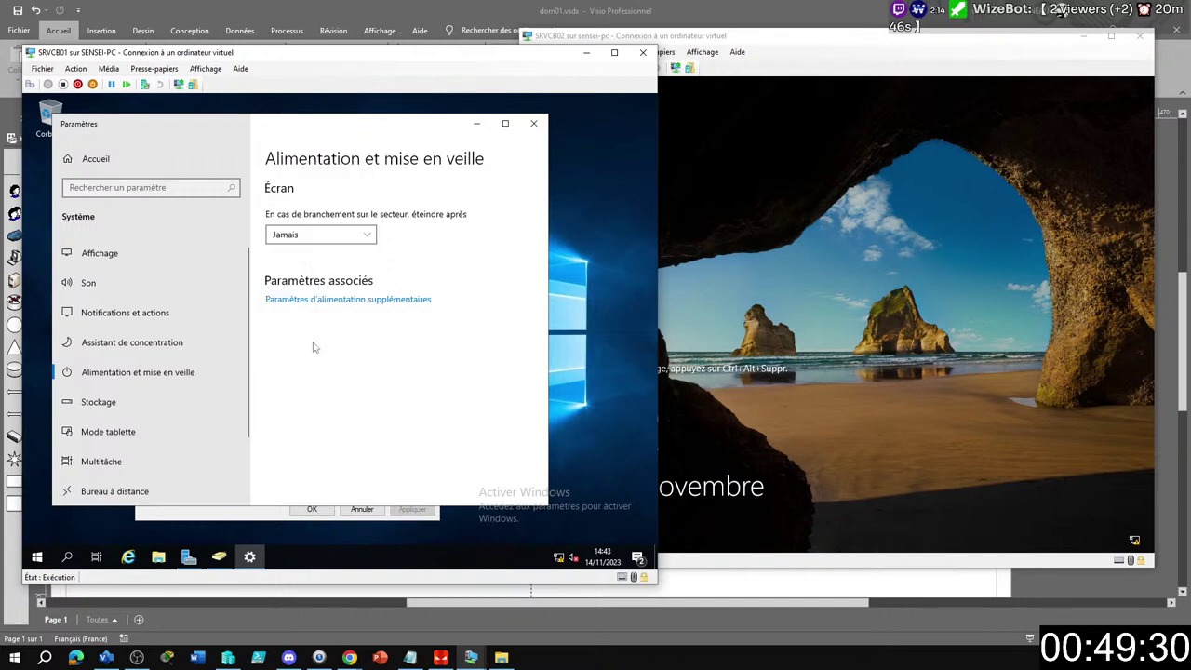
click(225, 518)
click(516, 359)
click(534, 122)
Step: Unlock the SRVCB02 session as DOMAINECB\administrateur with the account password
click(577, 35)
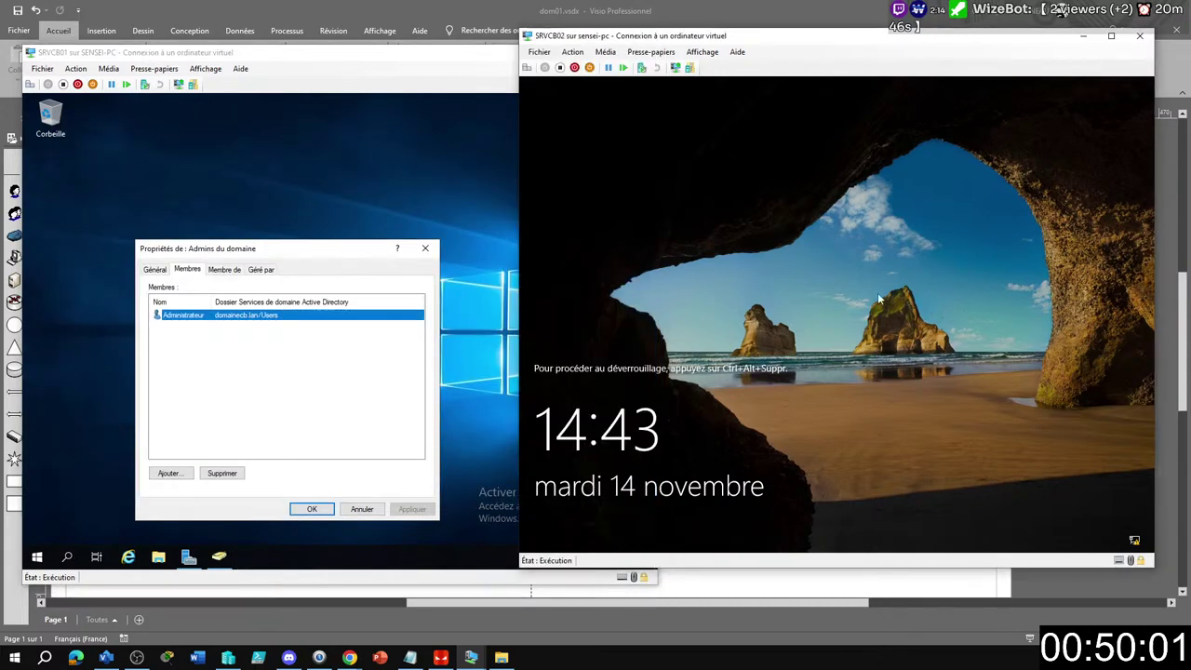
click(527, 69)
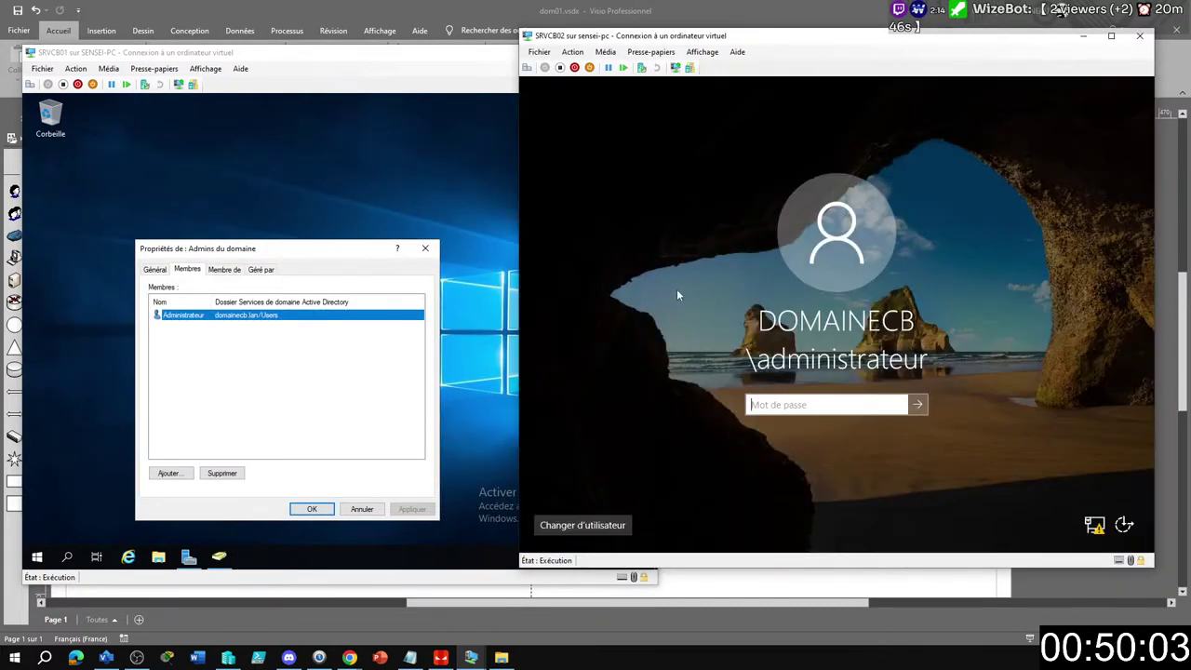
text(•••)
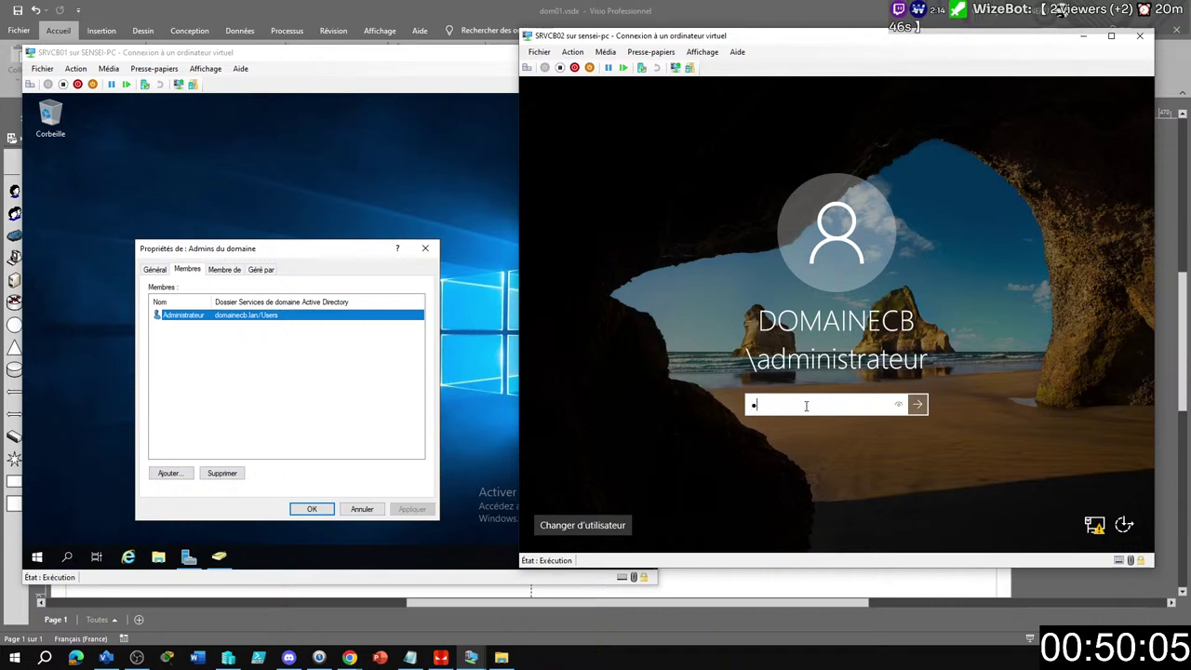
text(•••••)
key(Return)
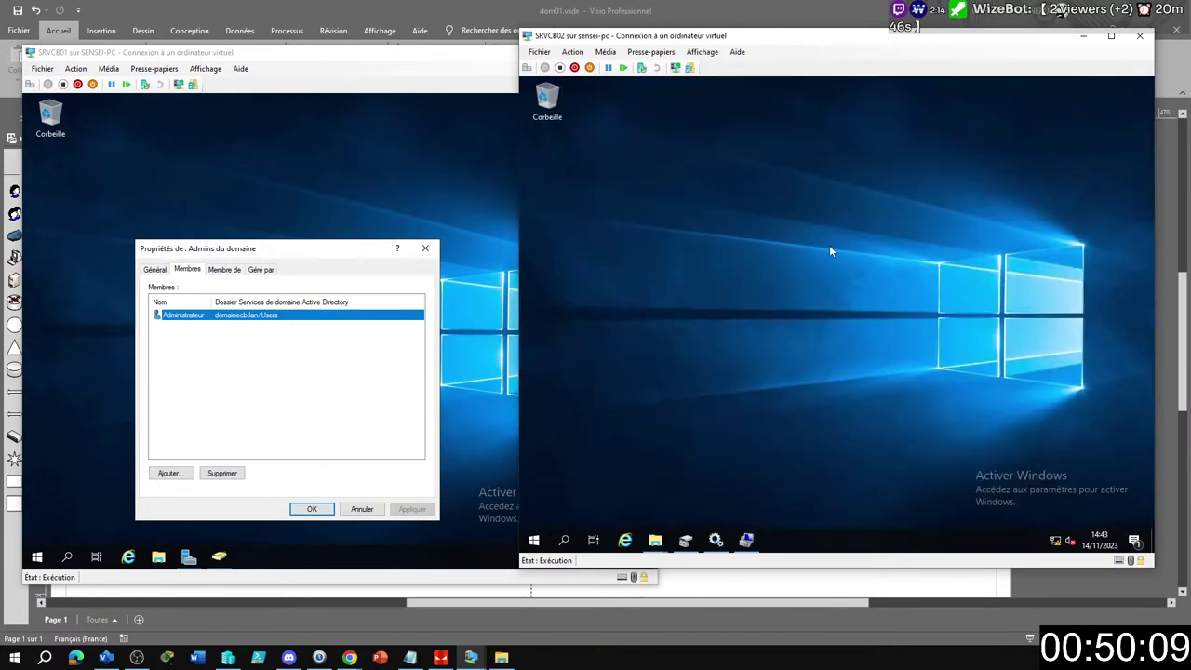
Step: Set the screen turn-off delay on SRVCB02 to Jamais in the power and sleep settings, and close the settings
right_click(829, 245)
click(890, 367)
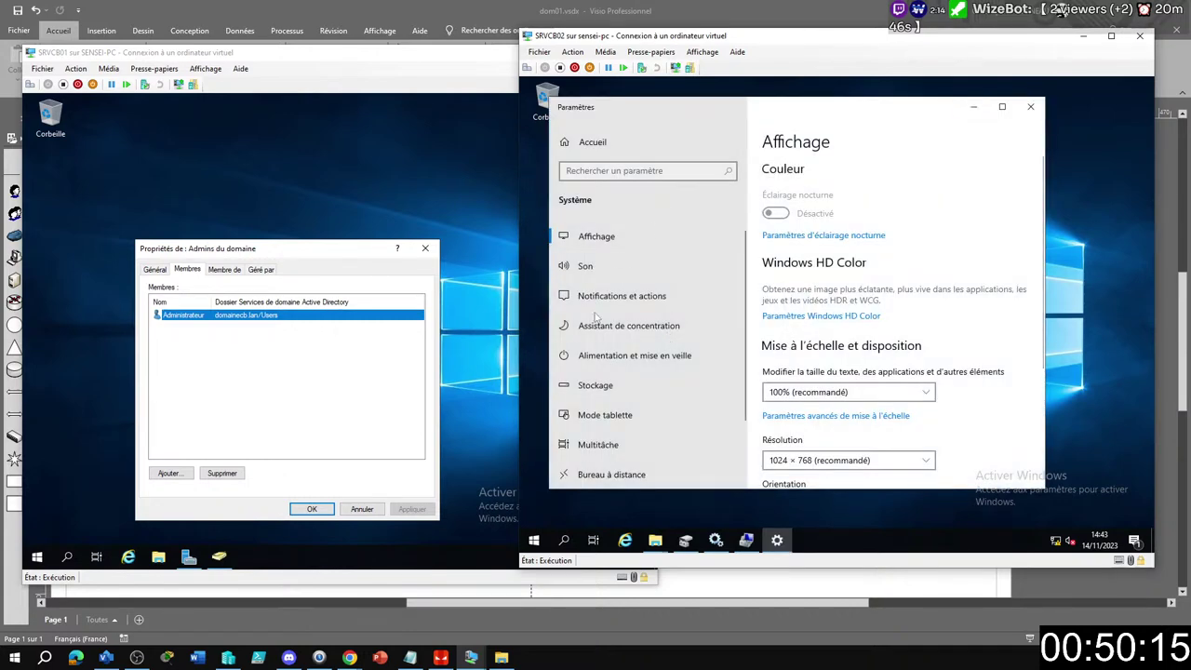
click(612, 352)
click(800, 222)
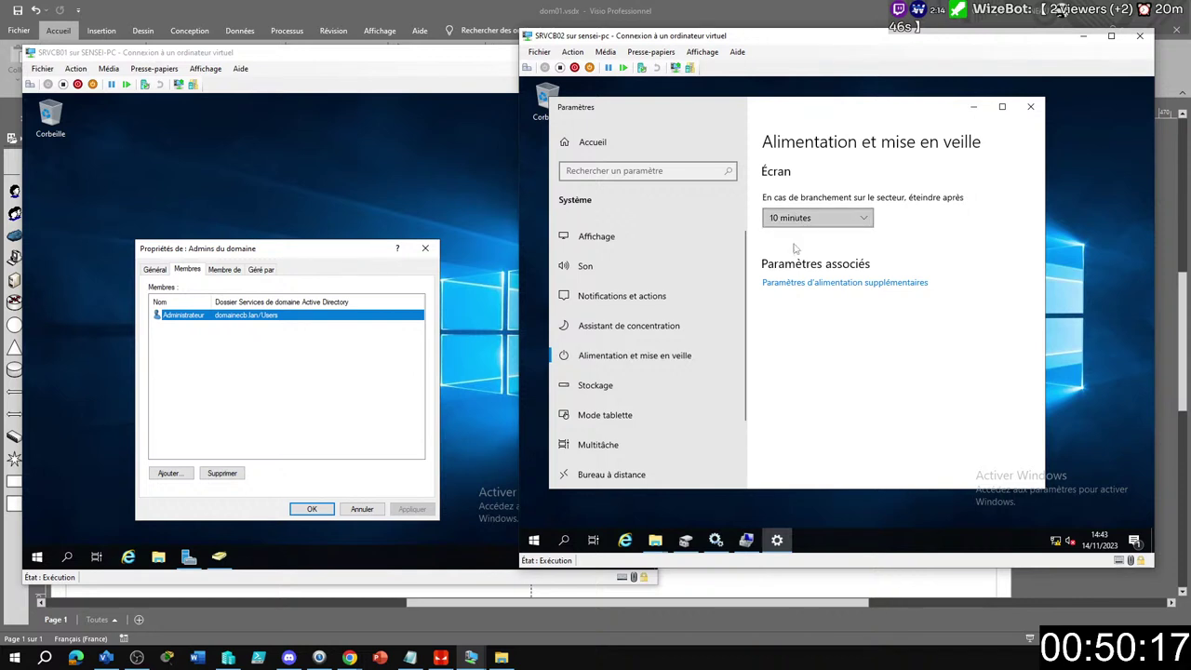
scroll(795, 326, down, 3)
click(793, 316)
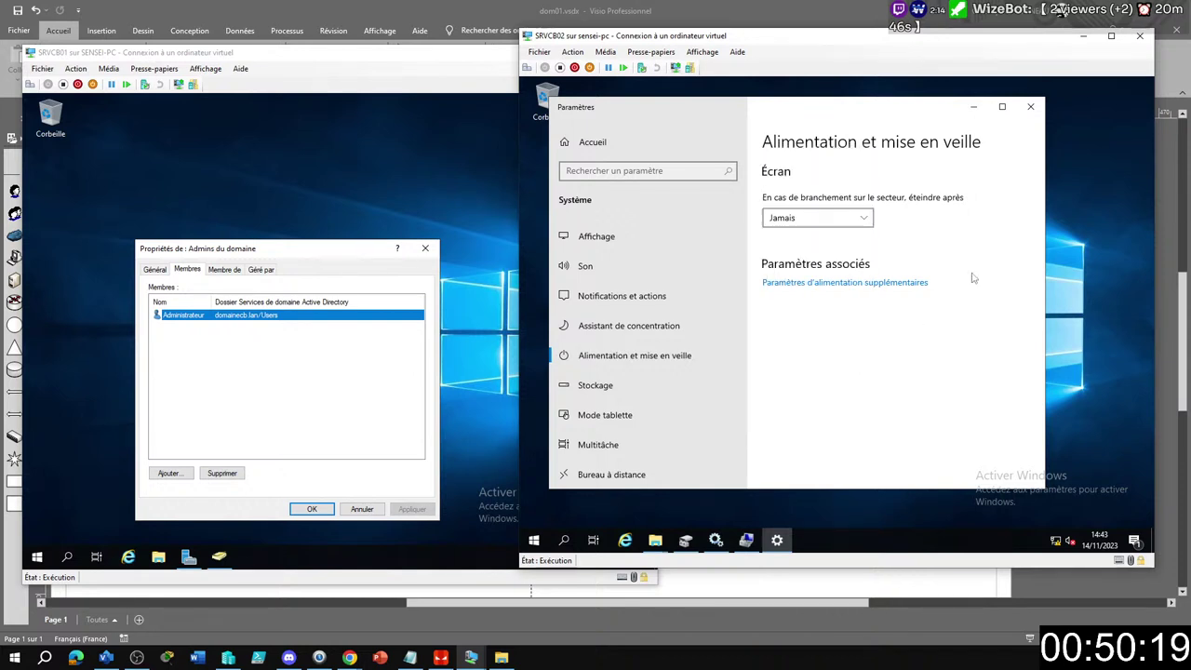
click(1030, 107)
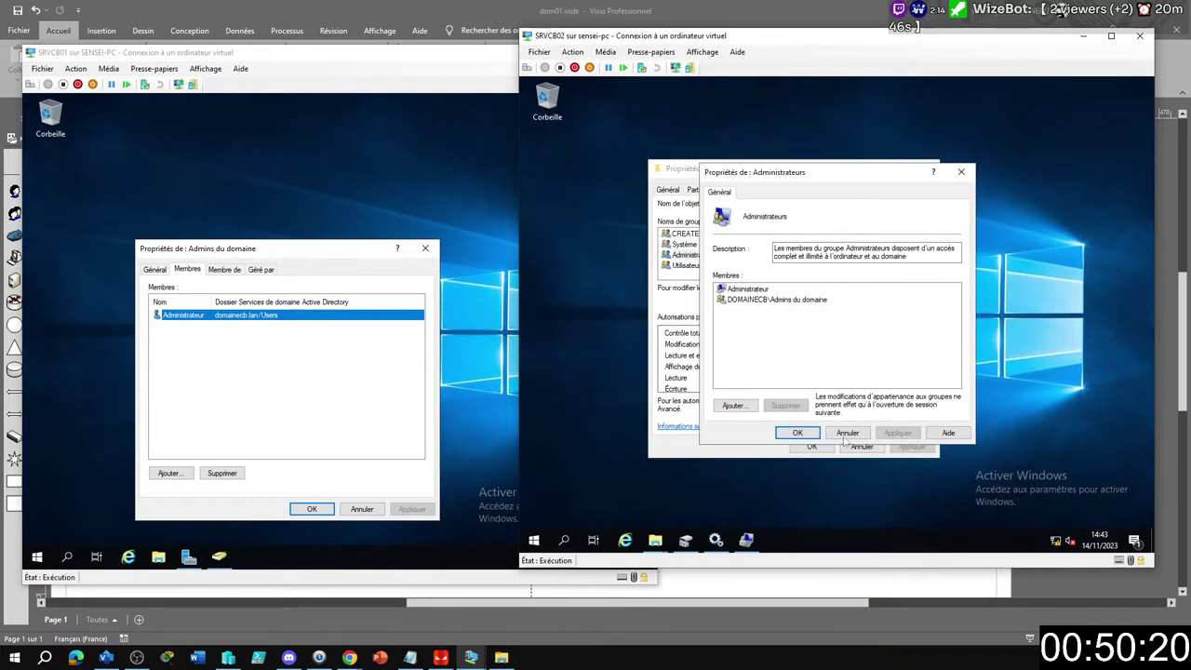
Step: Reopen the Admins du domaine properties on SRVCB01 and arrange them beside the local Administrateurs properties on SRVCB02
drag(778, 176, 676, 149)
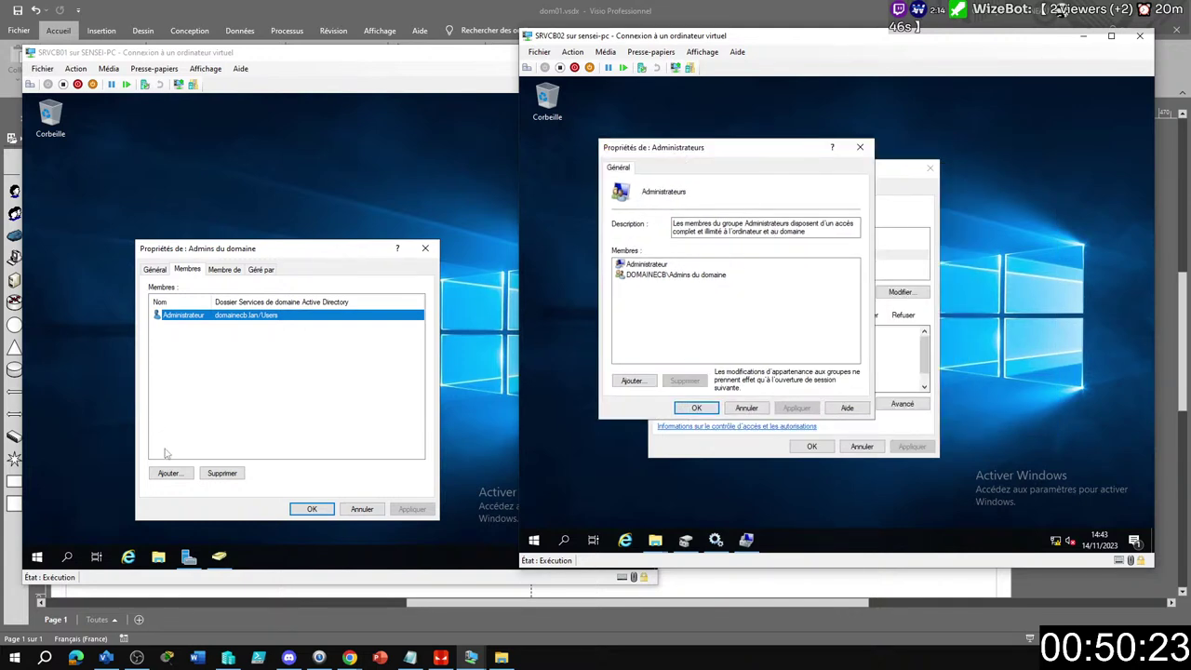
click(218, 556)
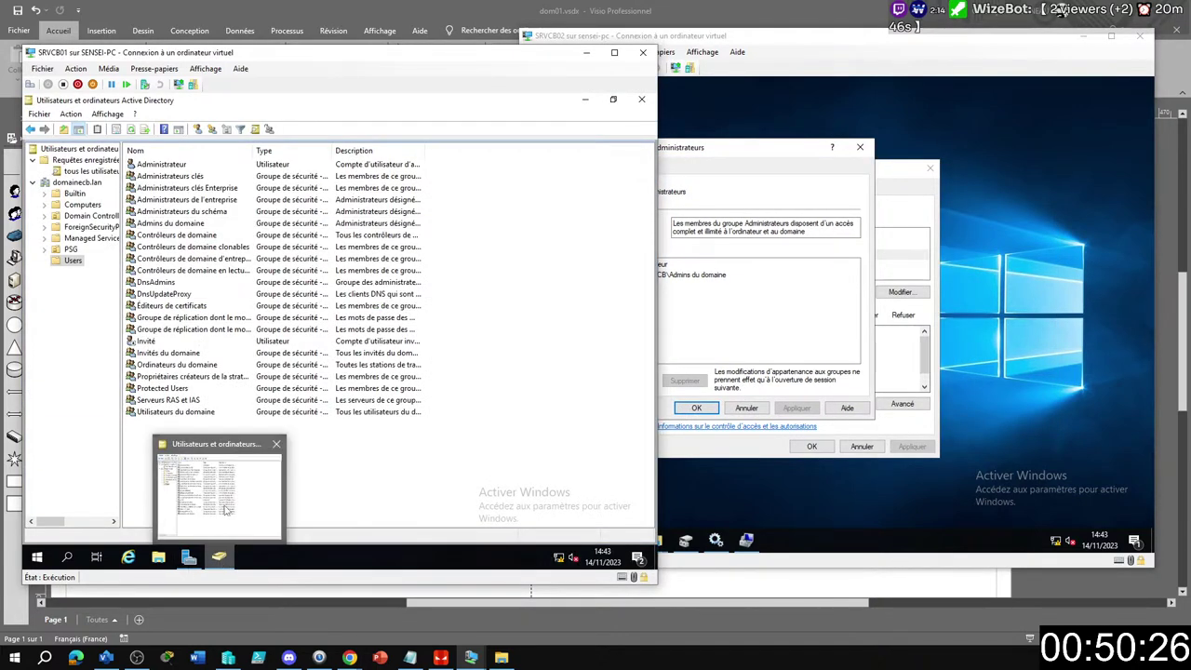
double_click(177, 224)
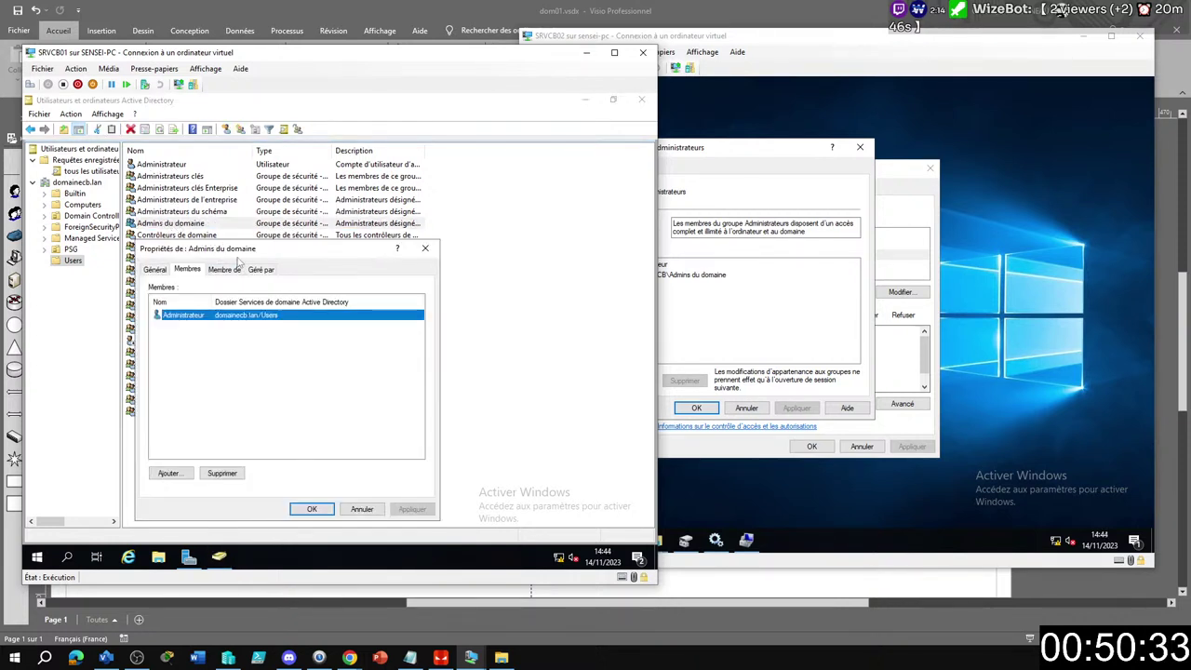
drag(239, 250, 328, 175)
click(759, 187)
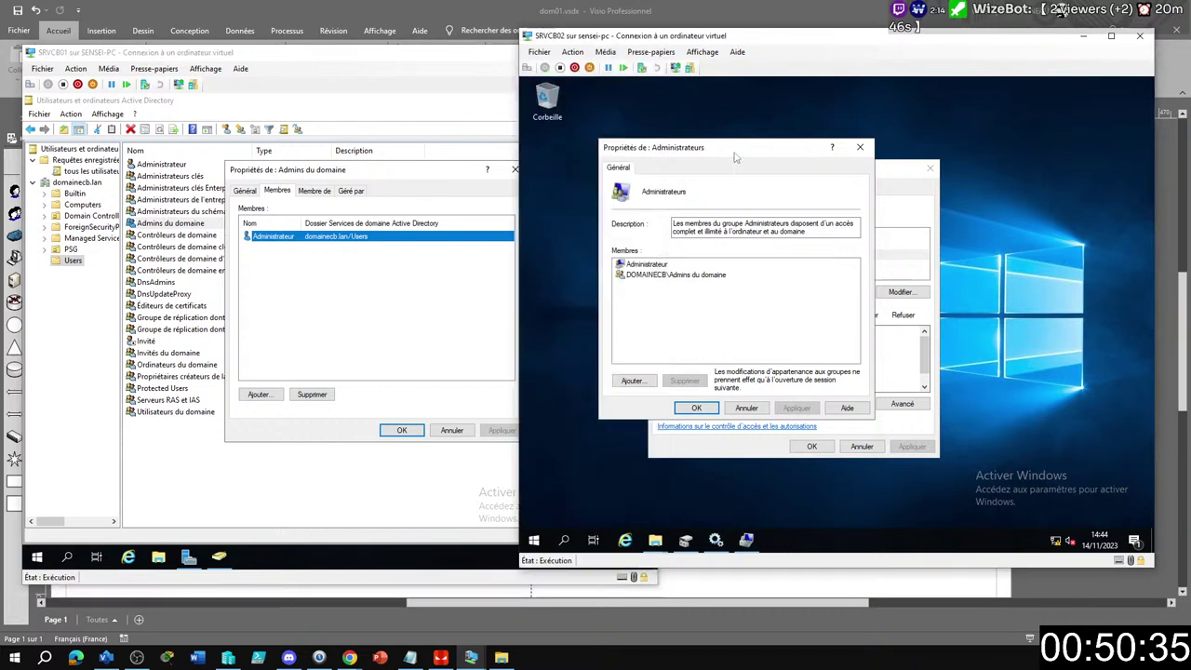
Step: Compare the members of the local Administrateurs group on SRVCB02 with those of Admins du domaine on SRVCB01, shifting the dialogs for readability
drag(725, 153, 678, 203)
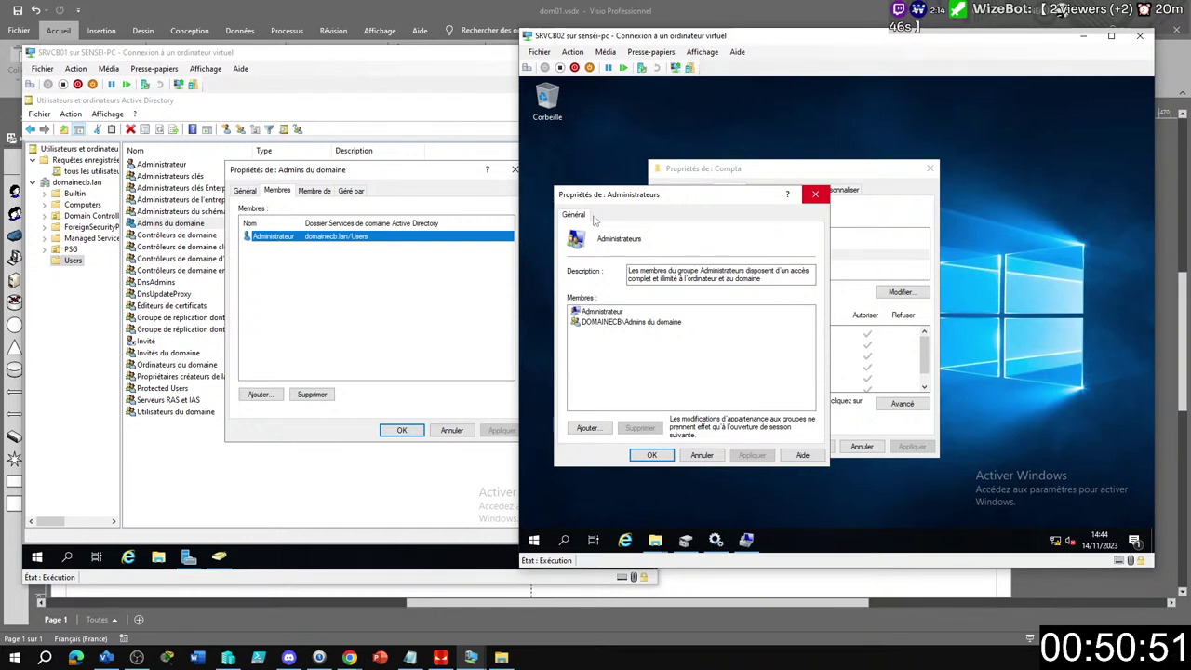
click(318, 174)
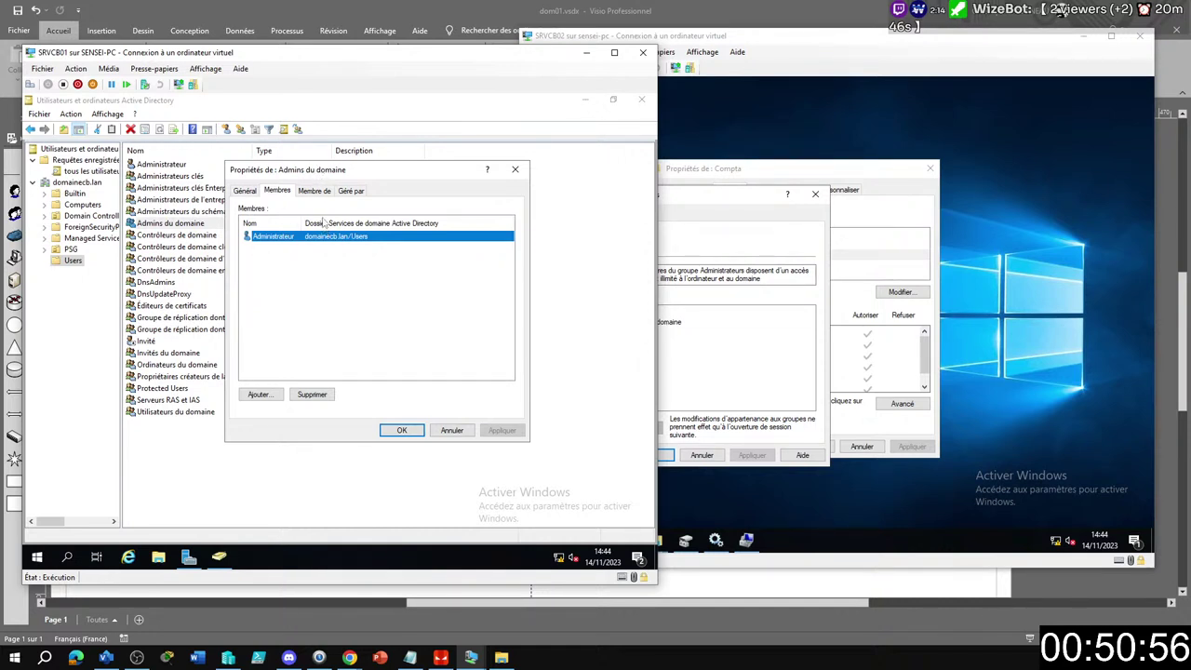
drag(306, 175, 340, 184)
click(693, 357)
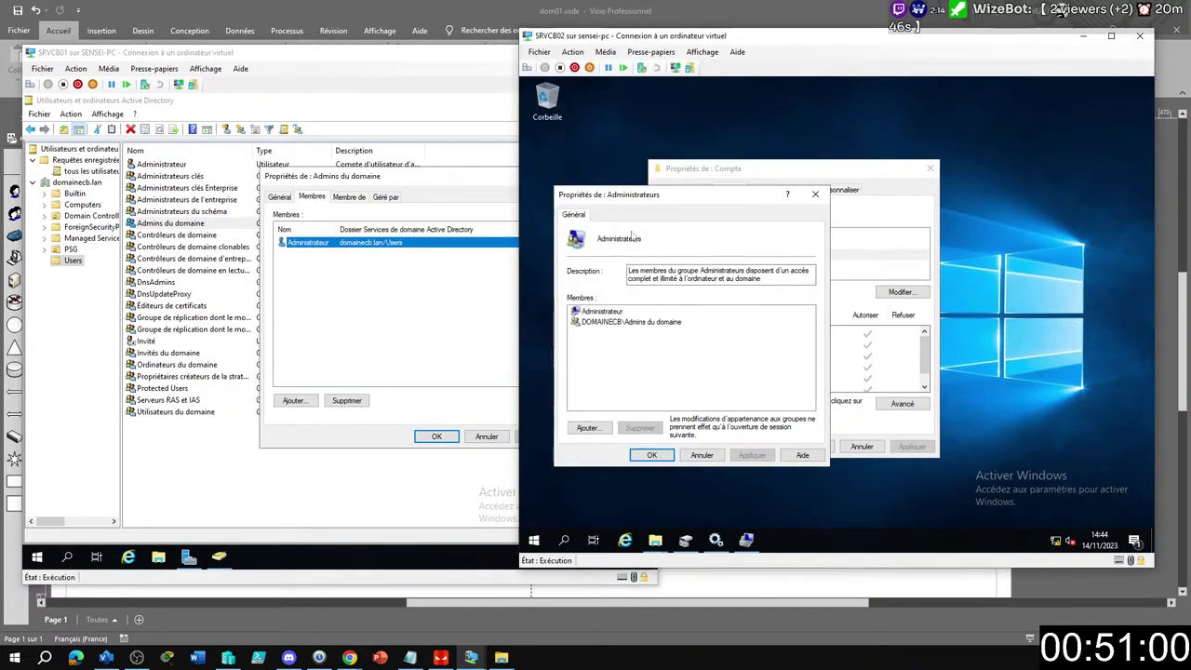
drag(629, 197, 636, 198)
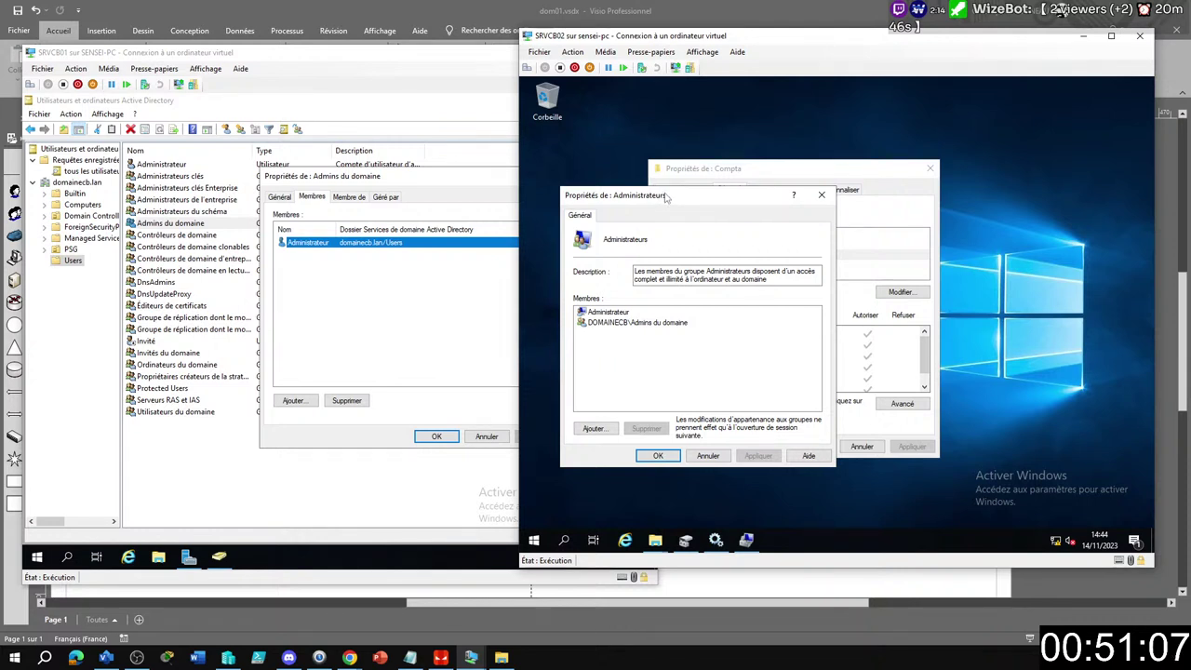
click(332, 274)
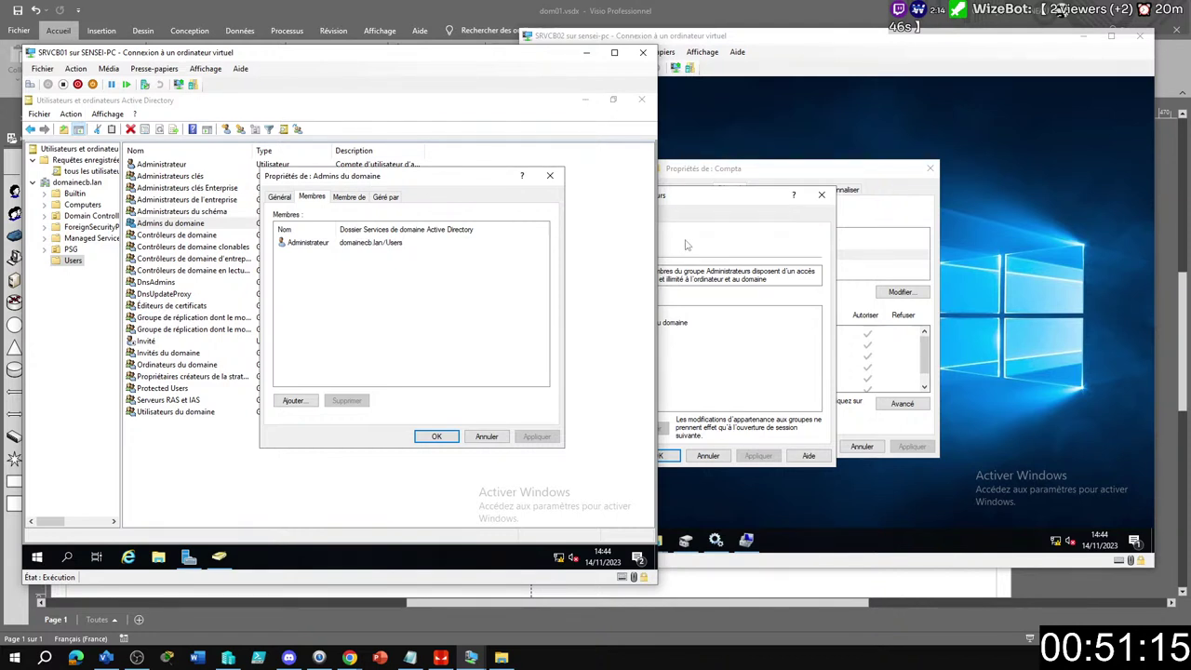
click(750, 391)
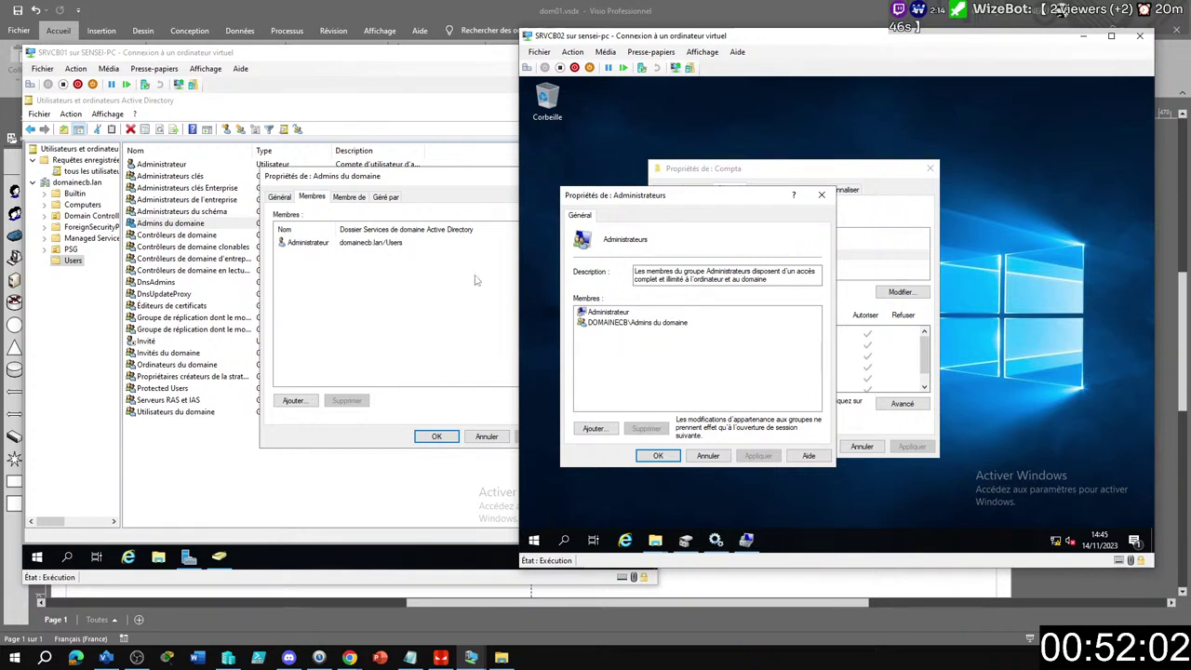
click(437, 330)
drag(375, 180, 298, 170)
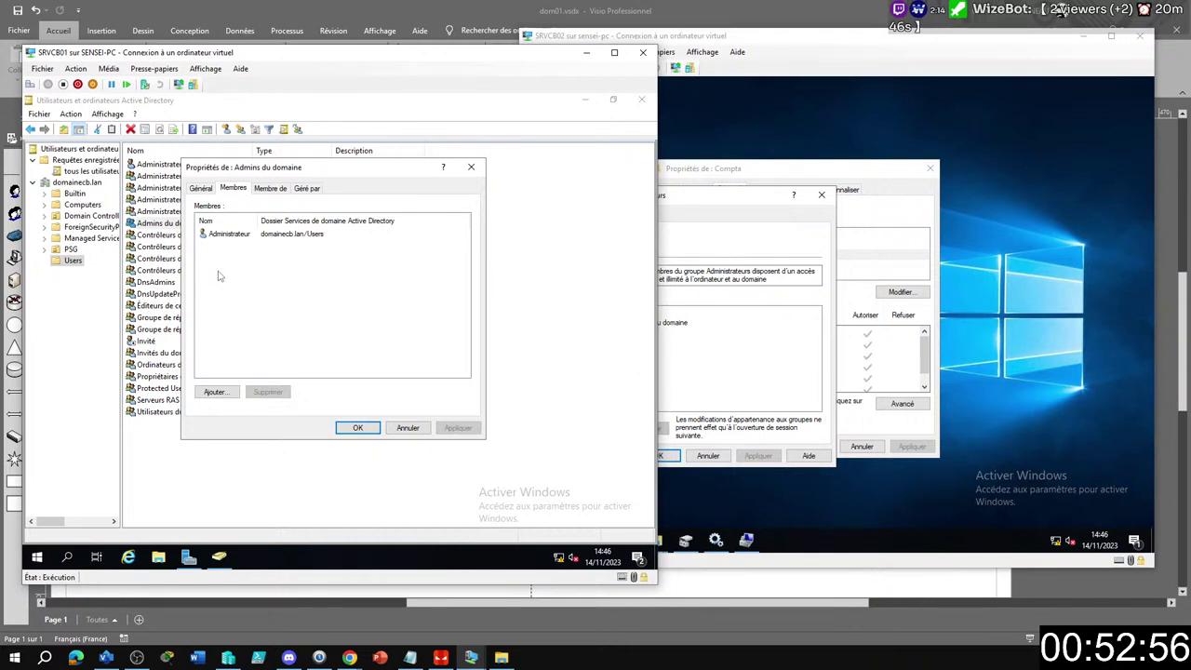
drag(272, 172, 268, 190)
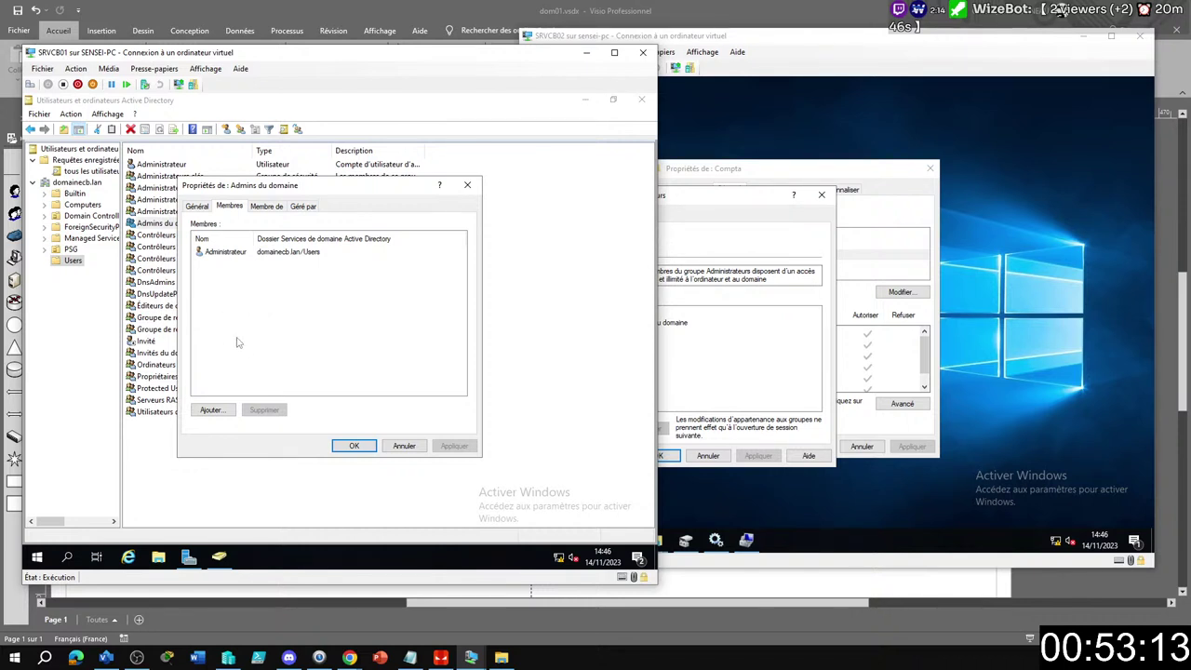
Step: Add the user account from the domainecb.lan/PSG/RH unit to the Admins du domaine group on SRVCB01 and save the membership
click(212, 410)
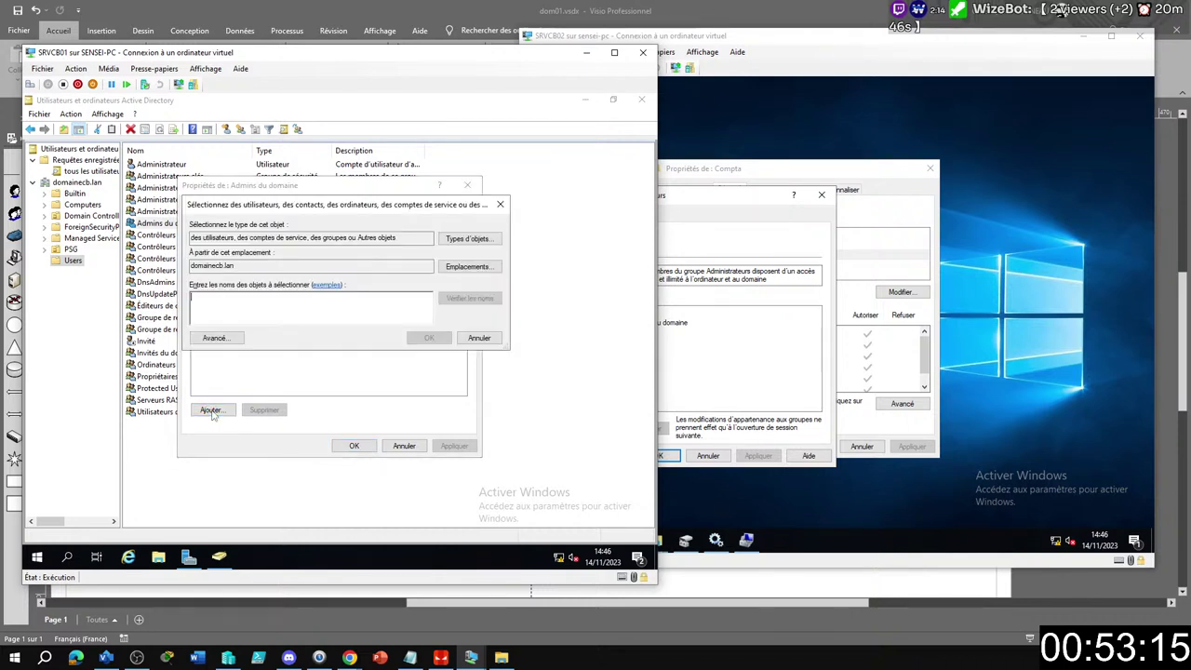
text(ad)
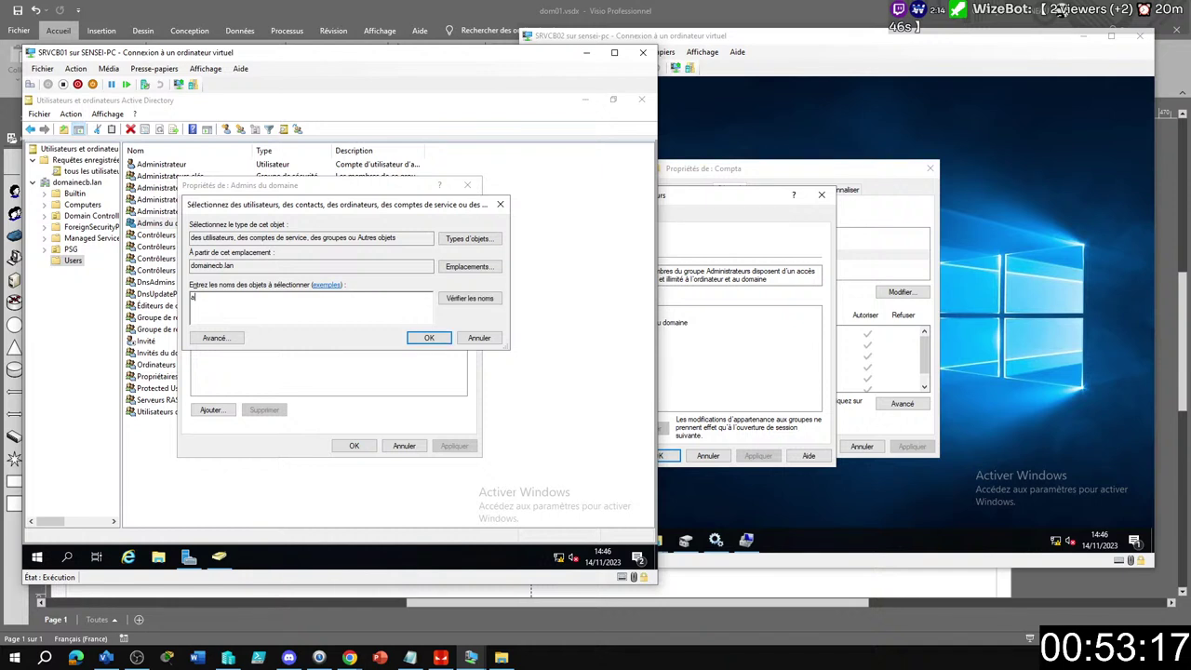
key(BackSpace)
key(BackSpace)
text(eva)
key(Return)
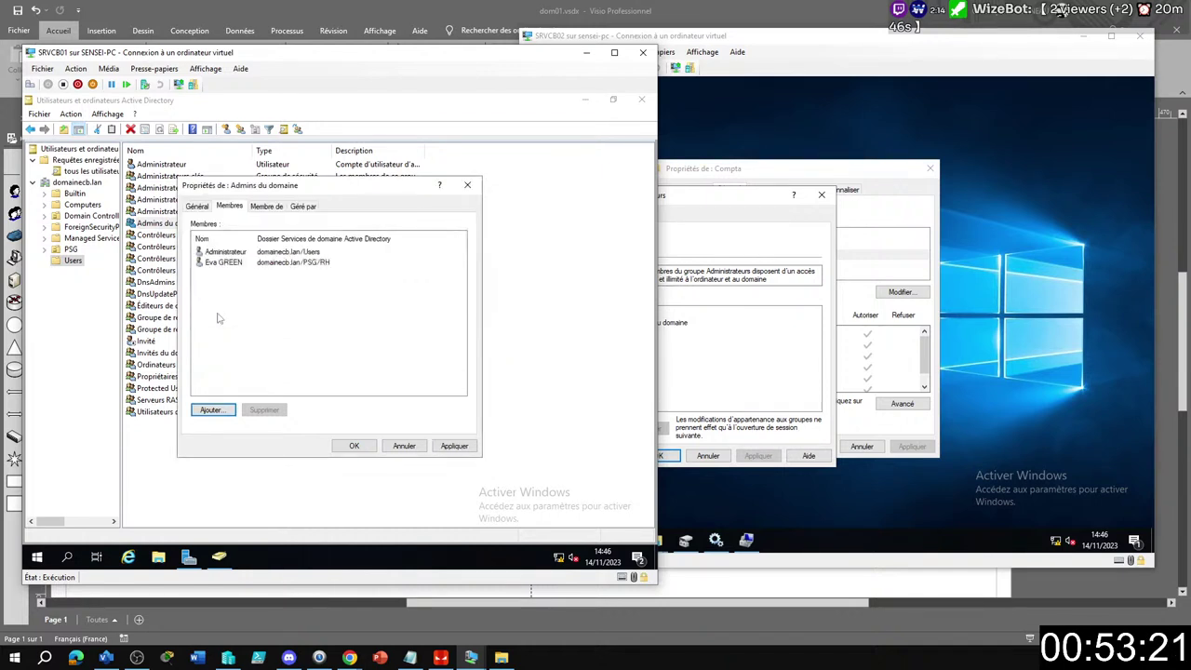
click(356, 448)
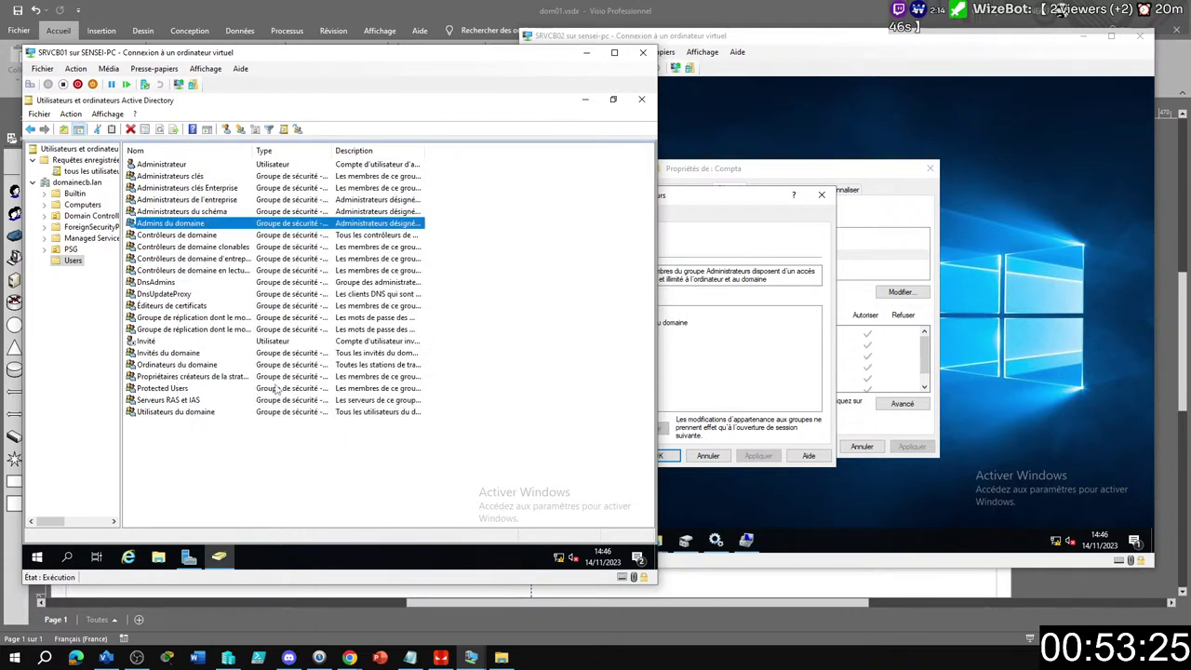
Step: Reopen the Admins du domaine properties and review the group's member list
double_click(171, 225)
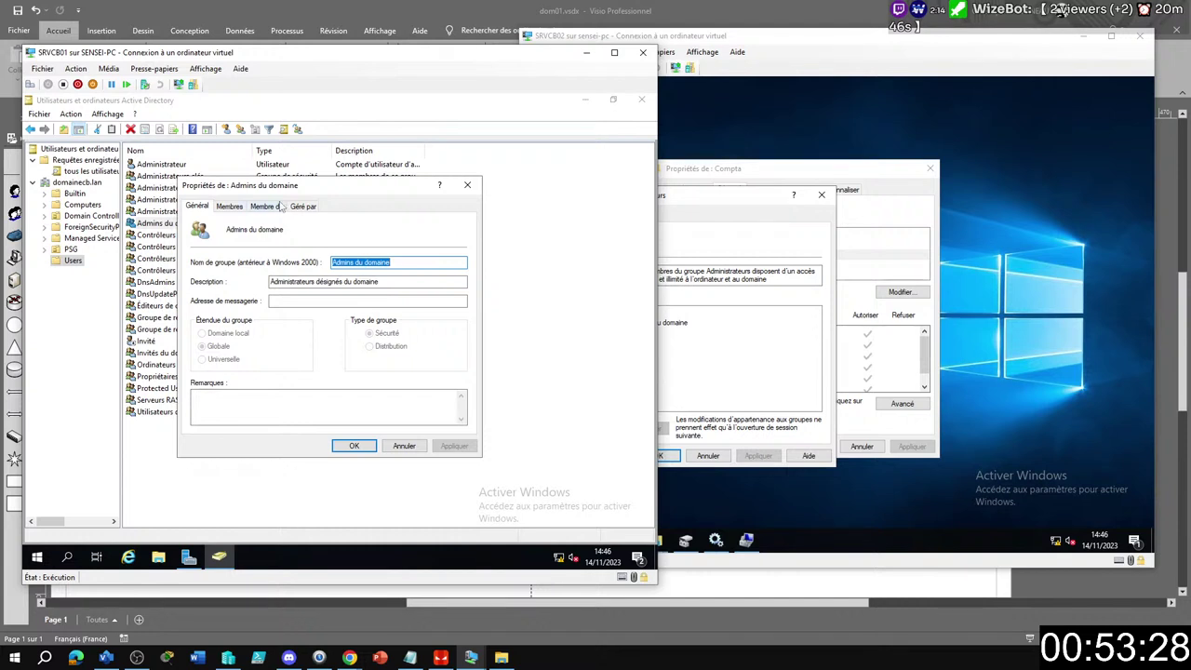
click(230, 206)
click(240, 306)
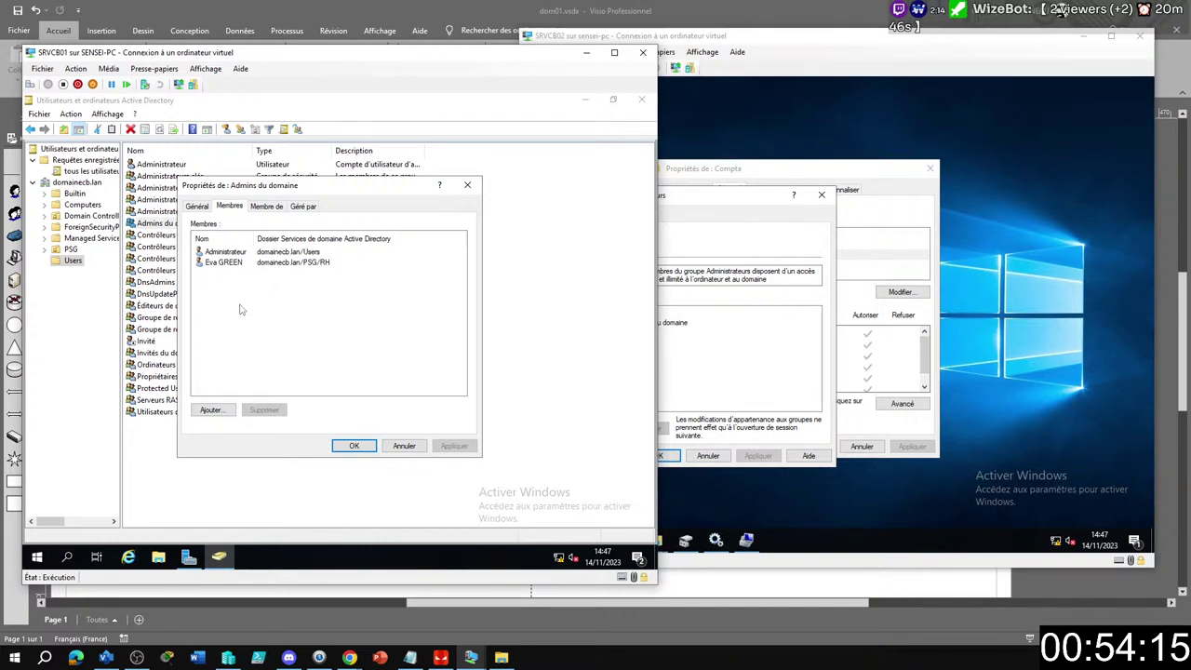
Step: Close the Admins du domaine properties, the SRVCB01 connection window and the local Administrateurs properties on SRVCB02
click(210, 411)
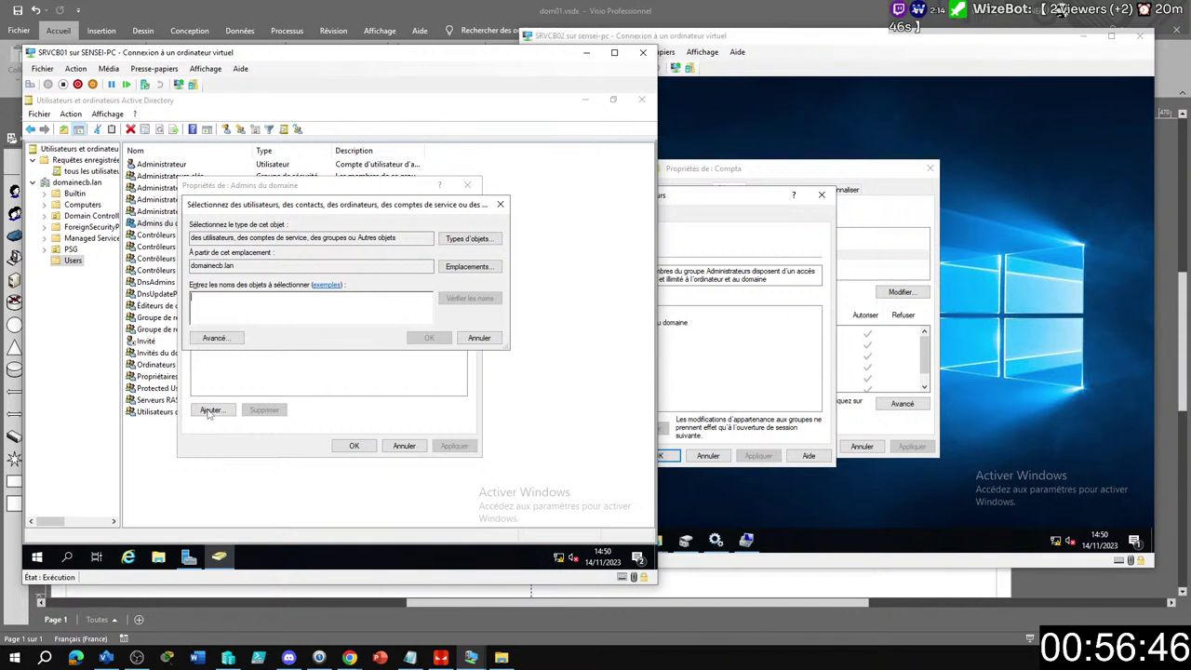
key(Escape)
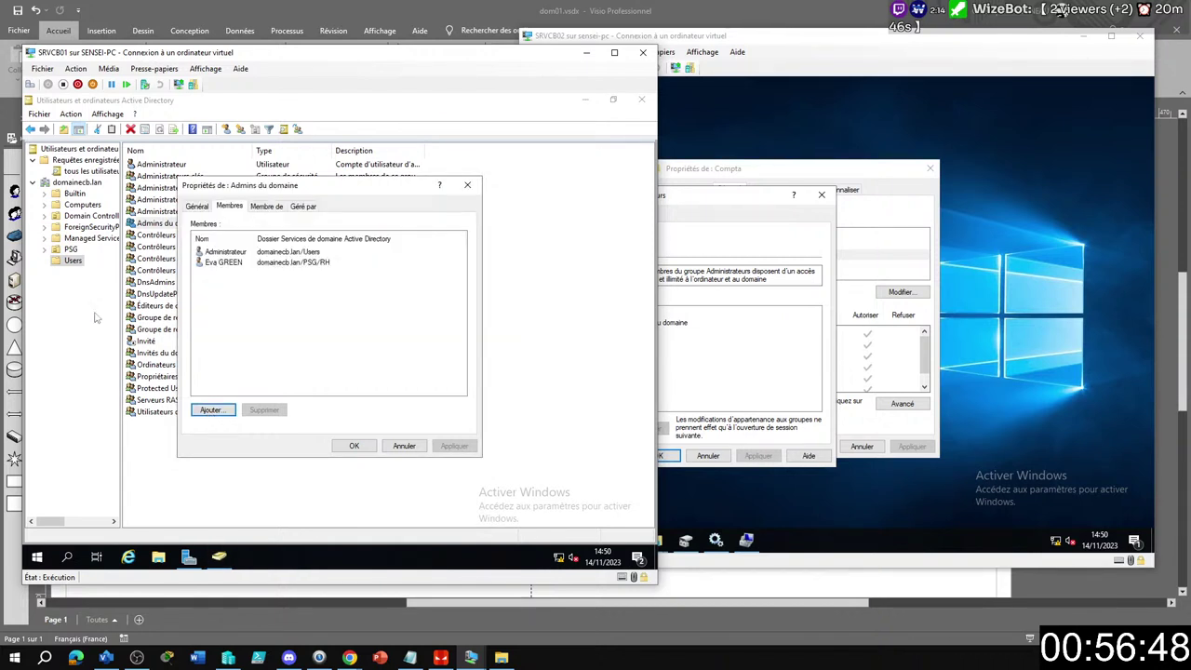
click(345, 446)
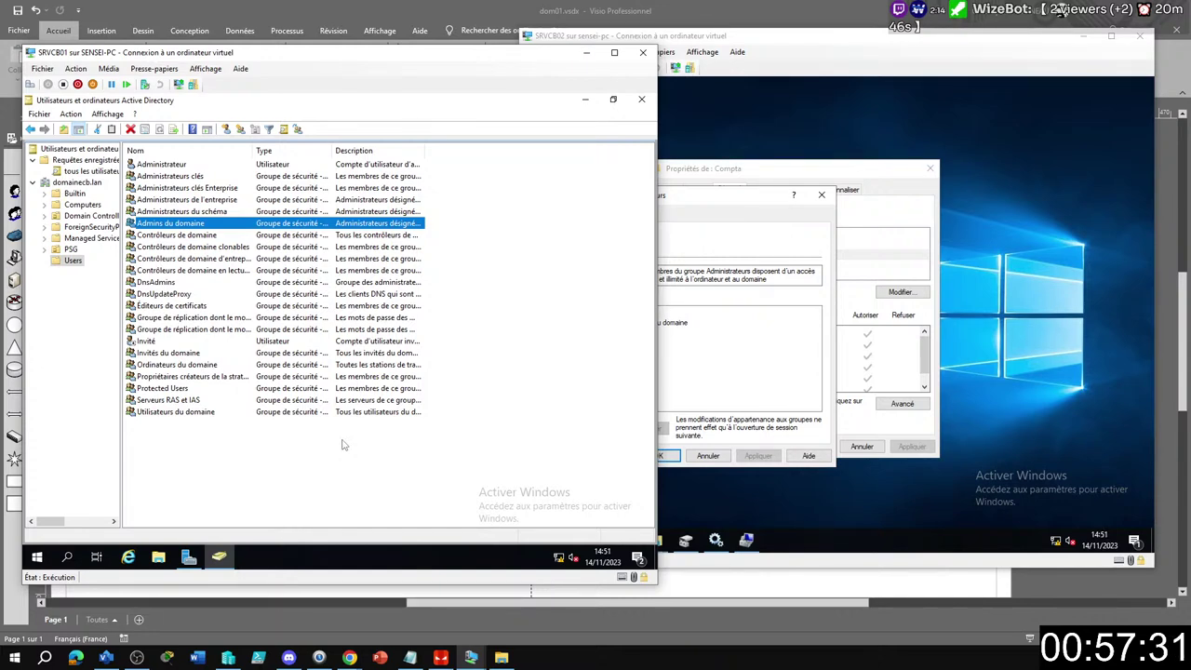
click(643, 53)
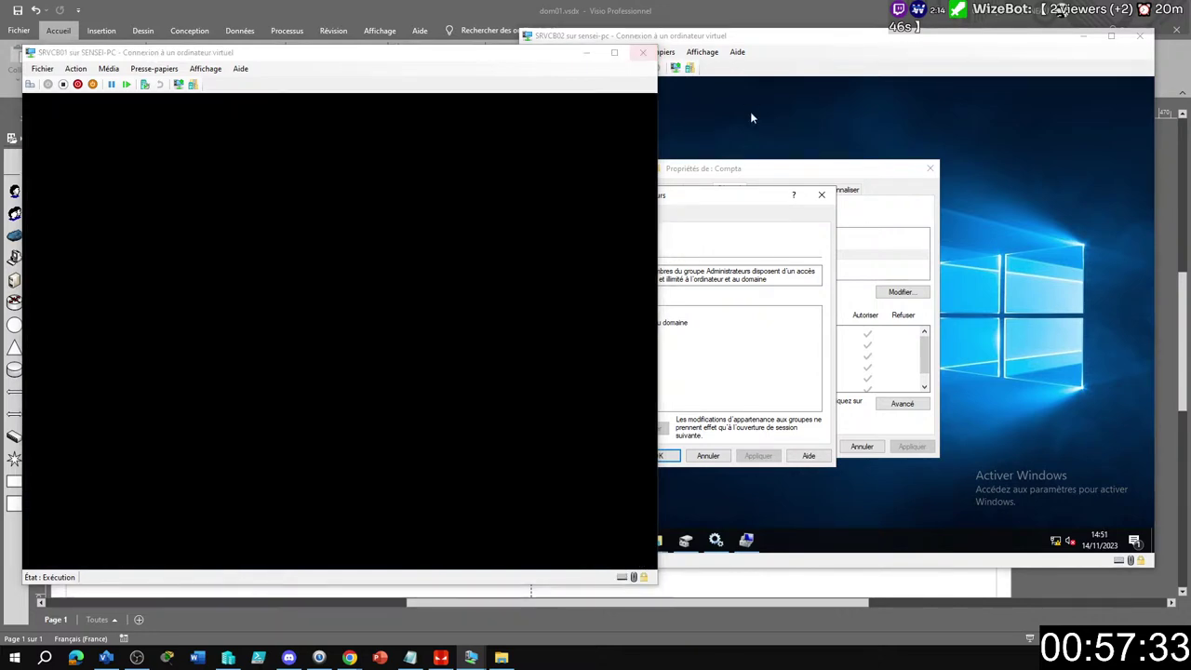
click(707, 455)
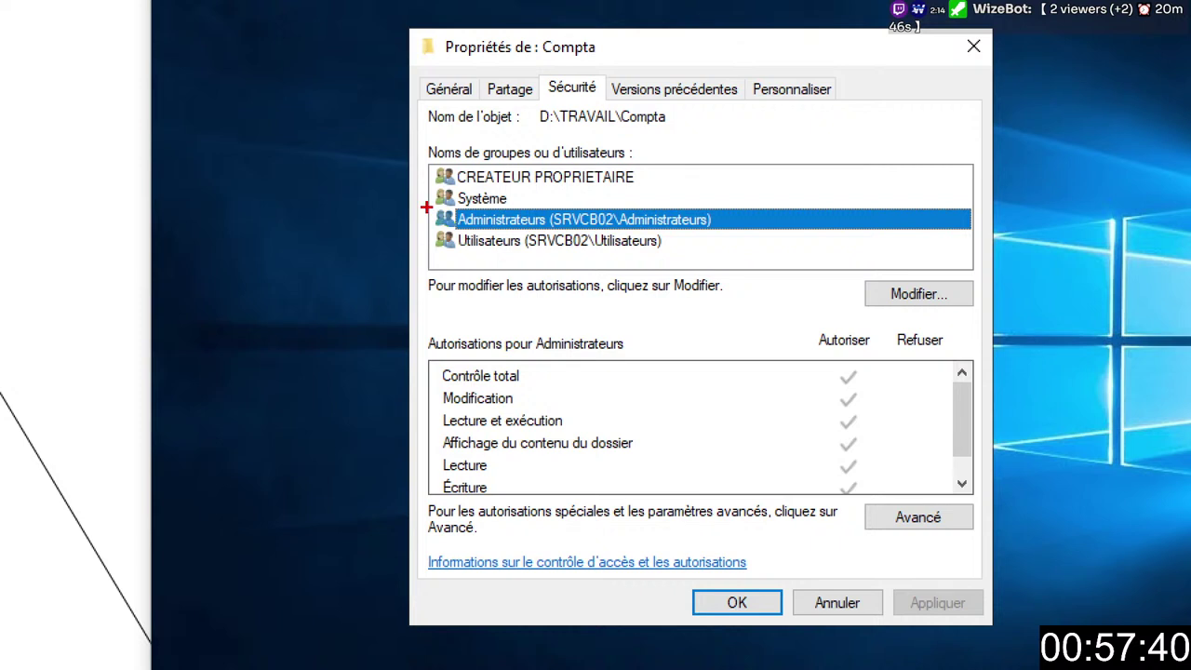
Step: Examine the permissions of SRVCB02\Administrateurs on D:\TRAVAIL\Compta, marking the security page, the group and its permission list on screen
drag(434, 196, 756, 239)
drag(592, 82, 681, 24)
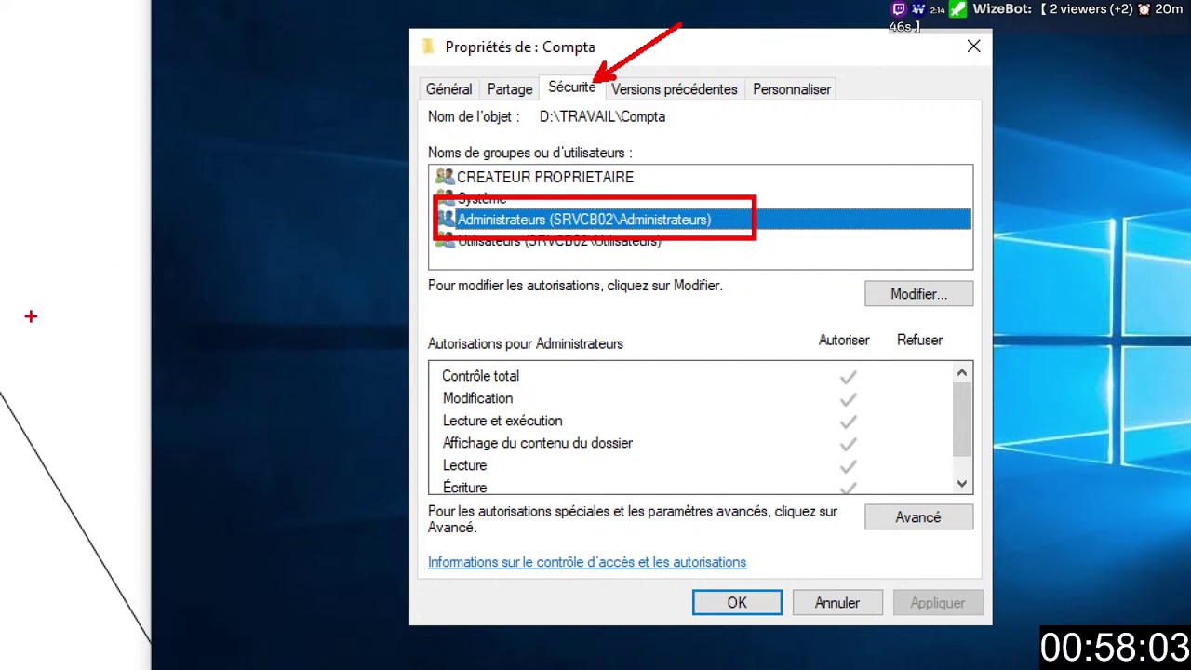
mouse_move(426, 352)
mouse_down()
mouse_move(776, 509)
mouse_move(899, 508)
mouse_move(884, 498)
mouse_up()
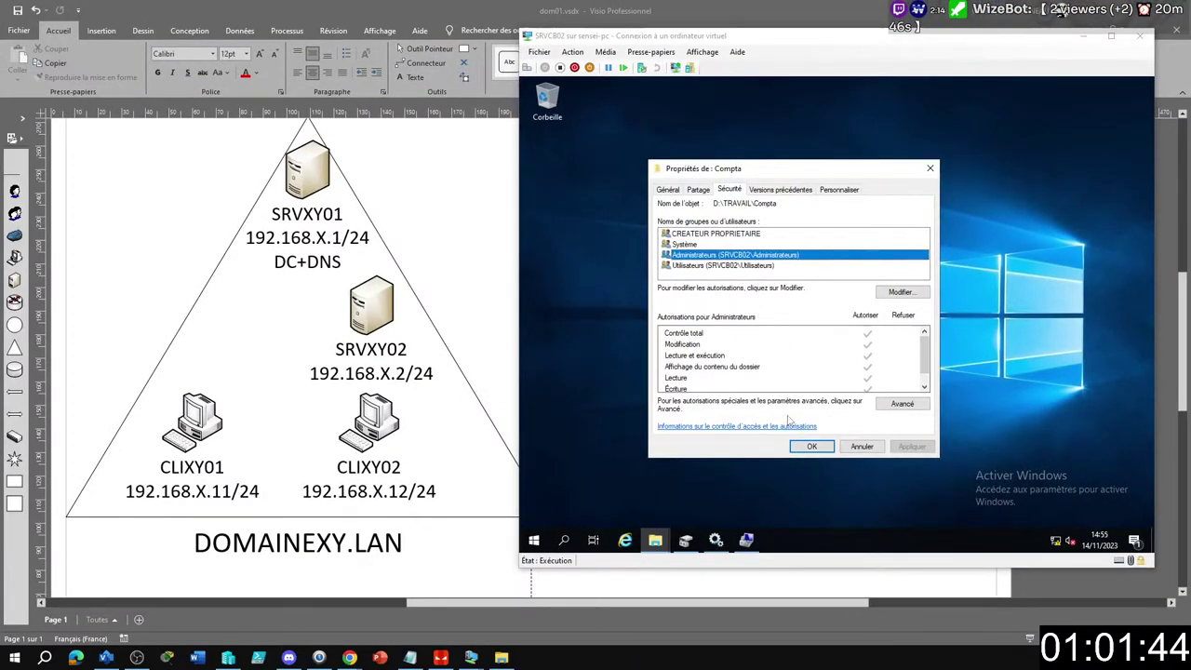
Step: Select Système in the security entries of D:\TRAVAIL\Compta and mark its permission list on screen
click(691, 245)
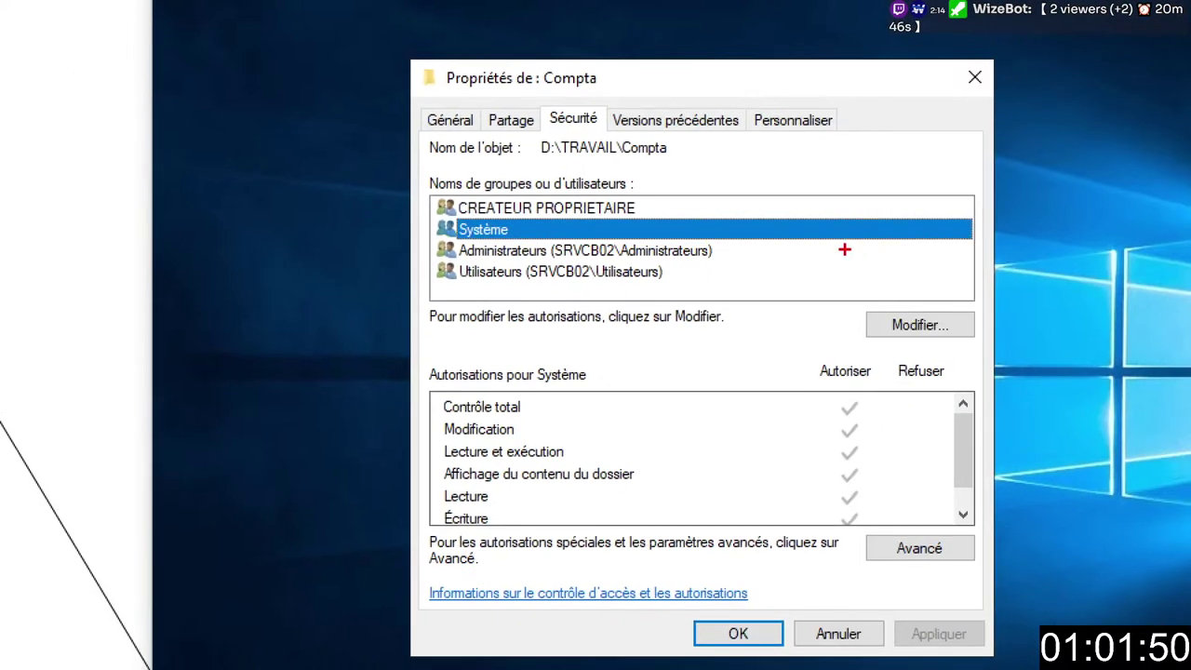
drag(431, 218, 572, 247)
mouse_move(431, 389)
mouse_down()
mouse_move(697, 490)
mouse_move(899, 527)
mouse_move(896, 538)
mouse_up()
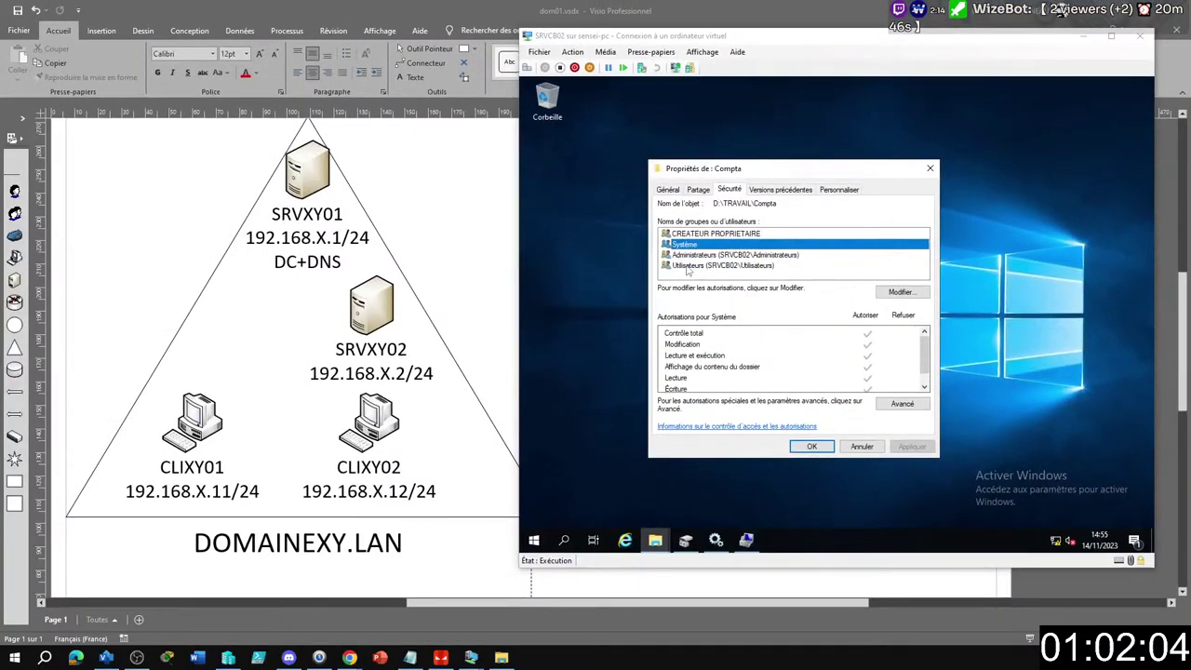
Step: Select SRVCB02\Utilisateurs in the Compta security entries and mark its read and execute, list folder contents and read permissions
click(686, 266)
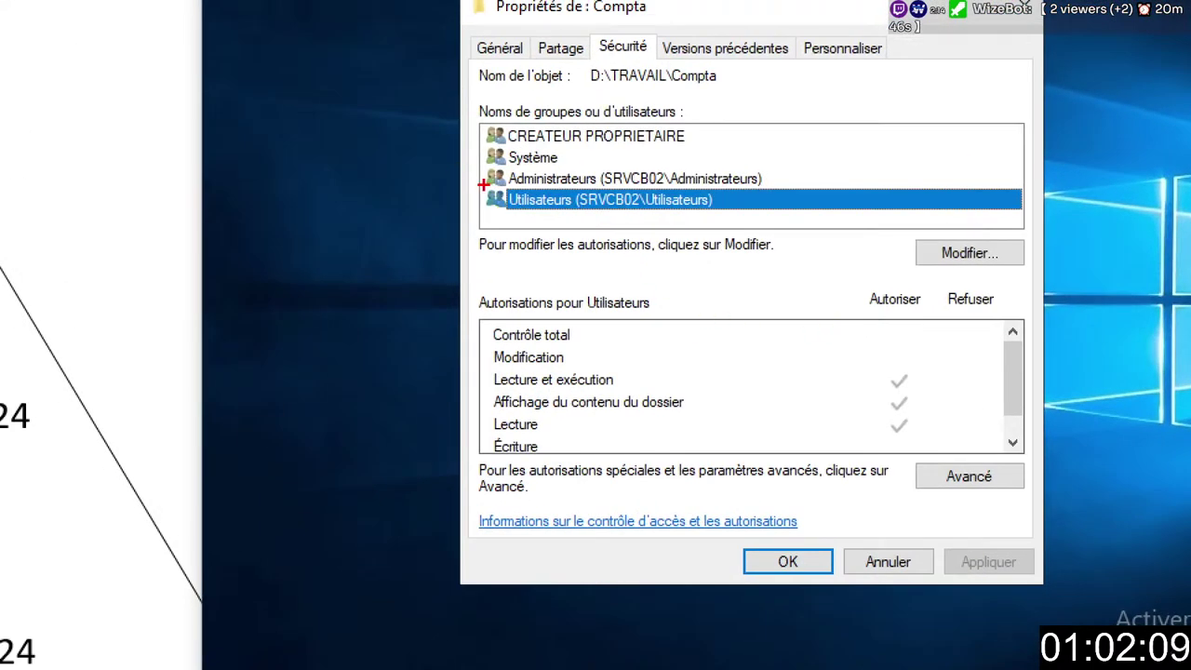
mouse_move(480, 184)
mouse_down()
mouse_move(567, 214)
mouse_move(742, 219)
mouse_up()
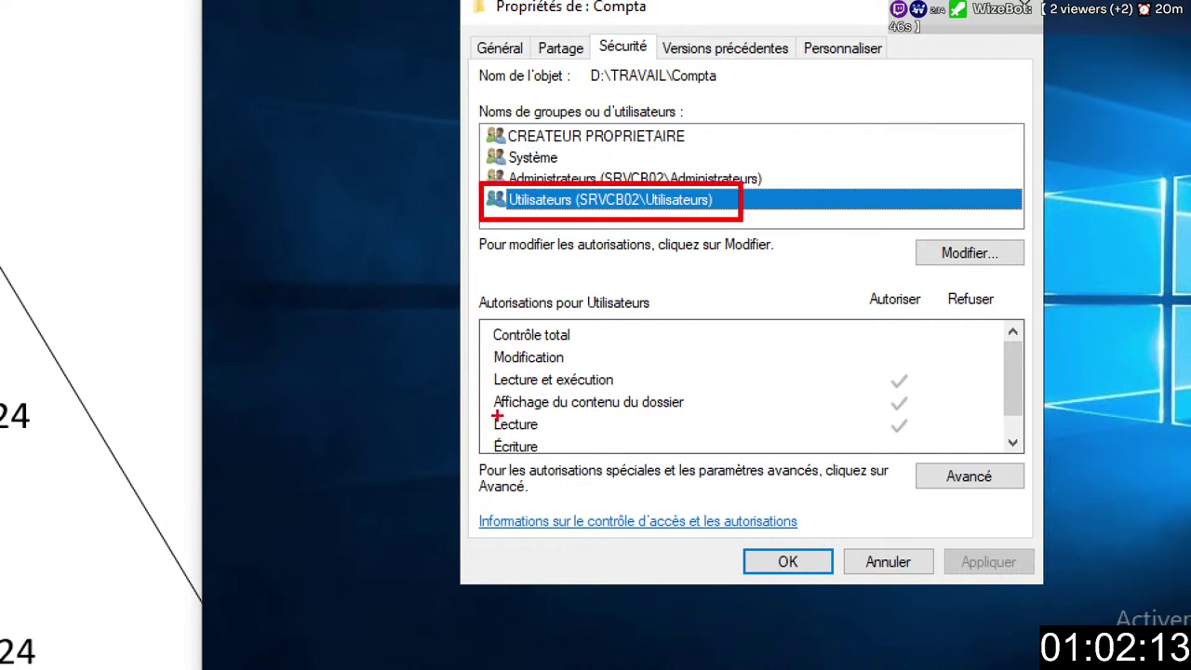
drag(483, 362, 947, 443)
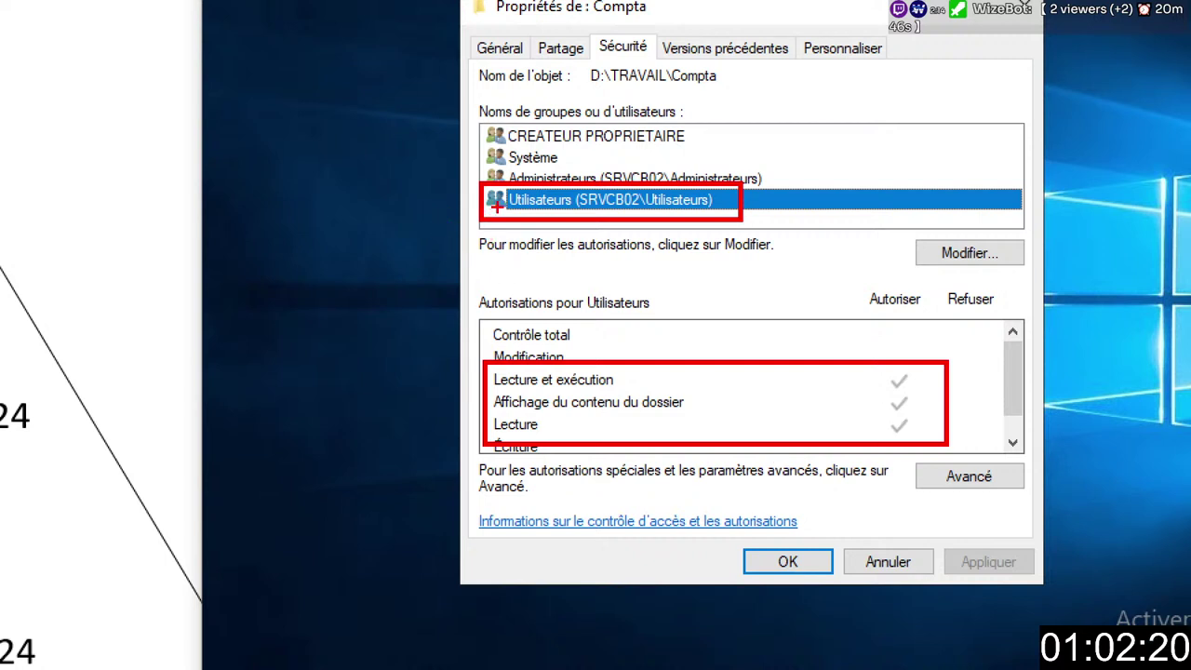
drag(497, 206, 387, 230)
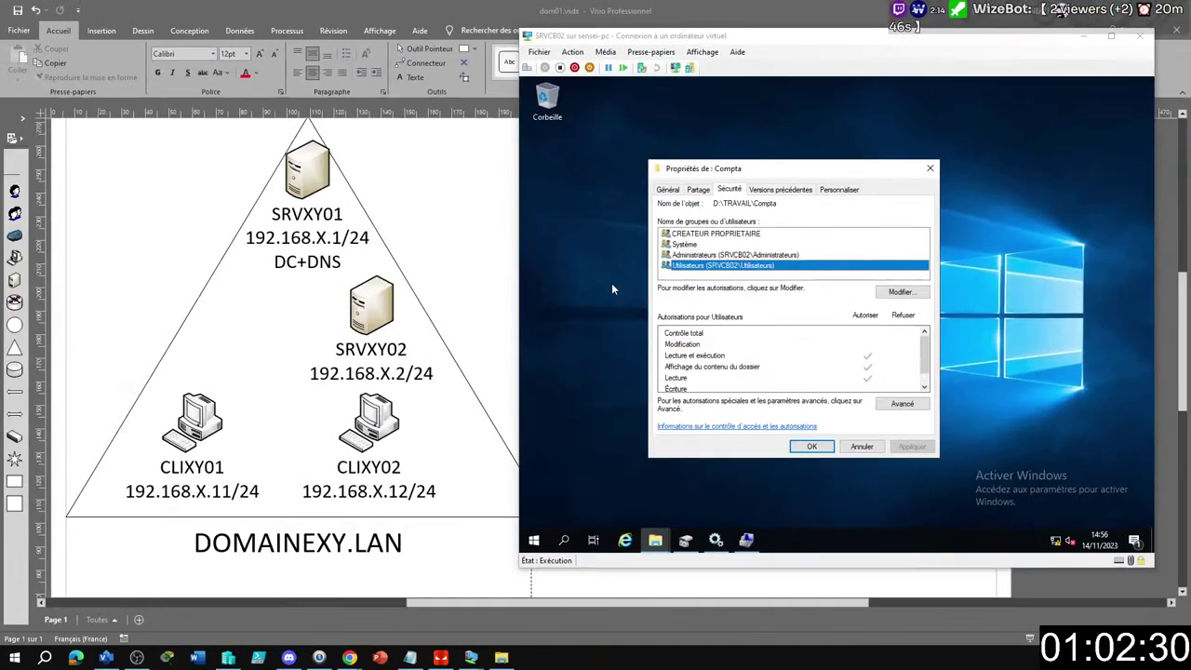
Step: Open the local Utilisateurs group in Computer Management on SRVCB02 and mark its member DOMAINECB\Utilisateurs du domaine
click(746, 541)
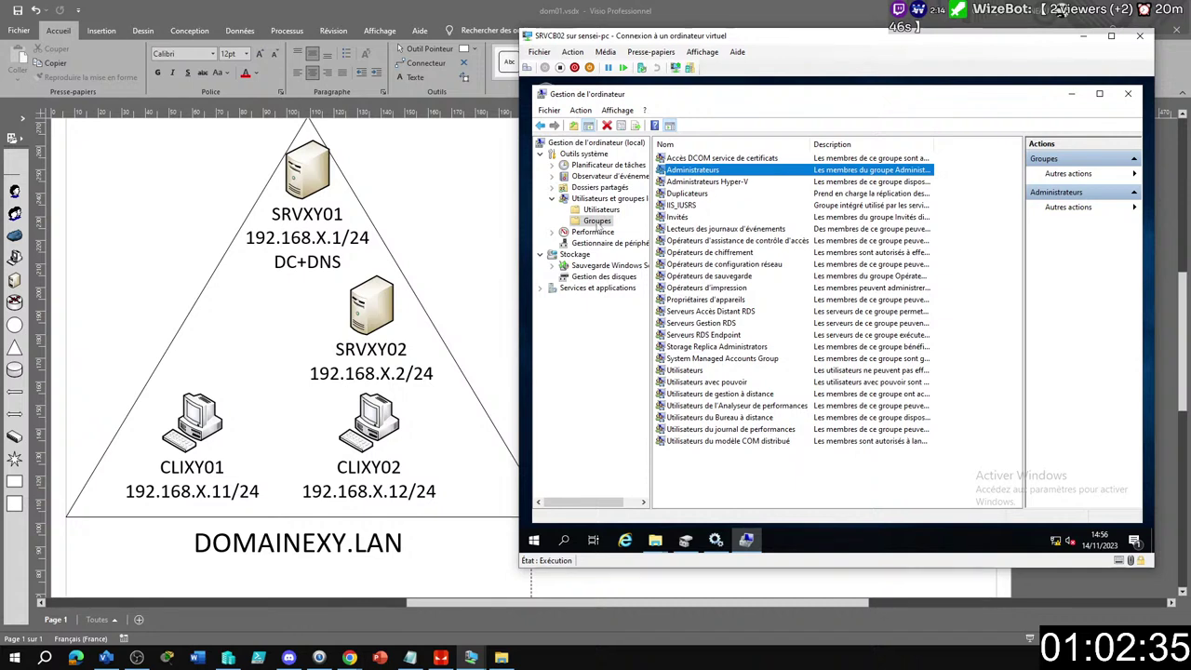
click(598, 223)
double_click(692, 372)
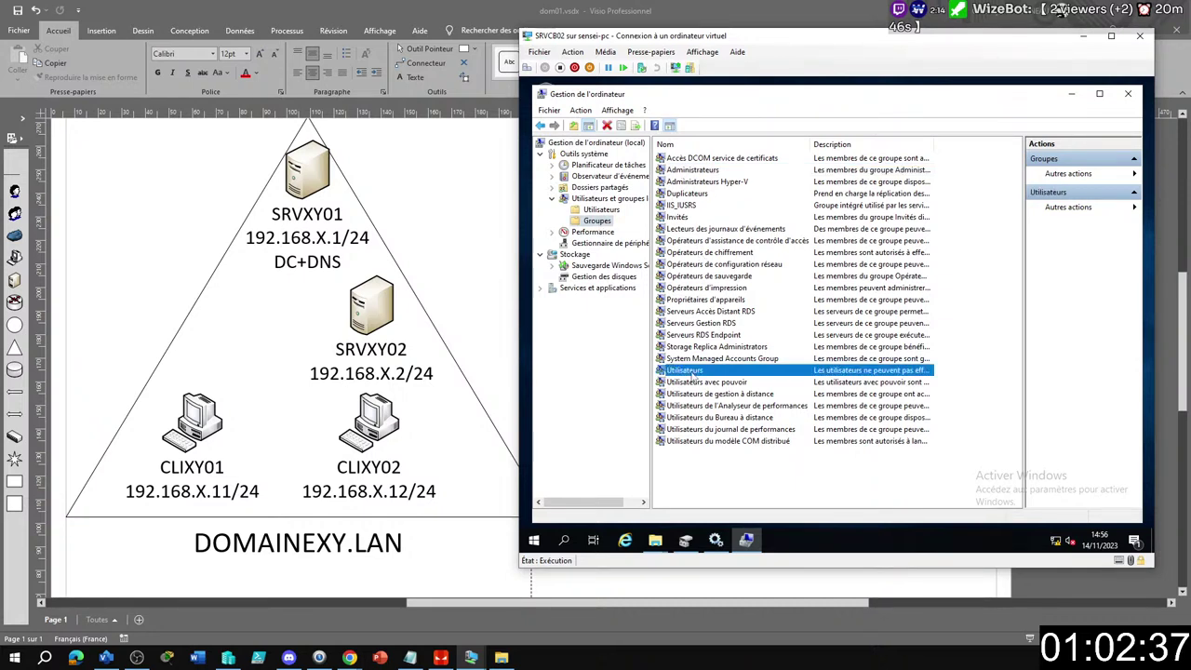
drag(654, 198, 812, 175)
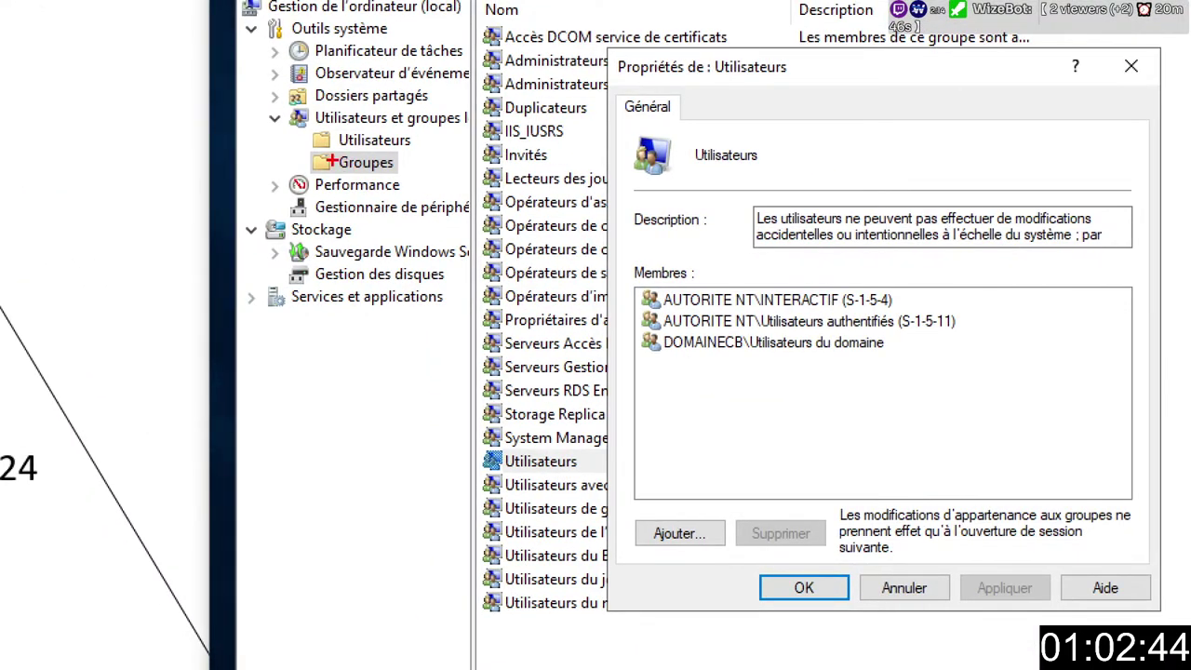
drag(307, 145, 411, 182)
mouse_move(476, 441)
mouse_down()
mouse_move(605, 494)
mouse_move(590, 480)
mouse_up()
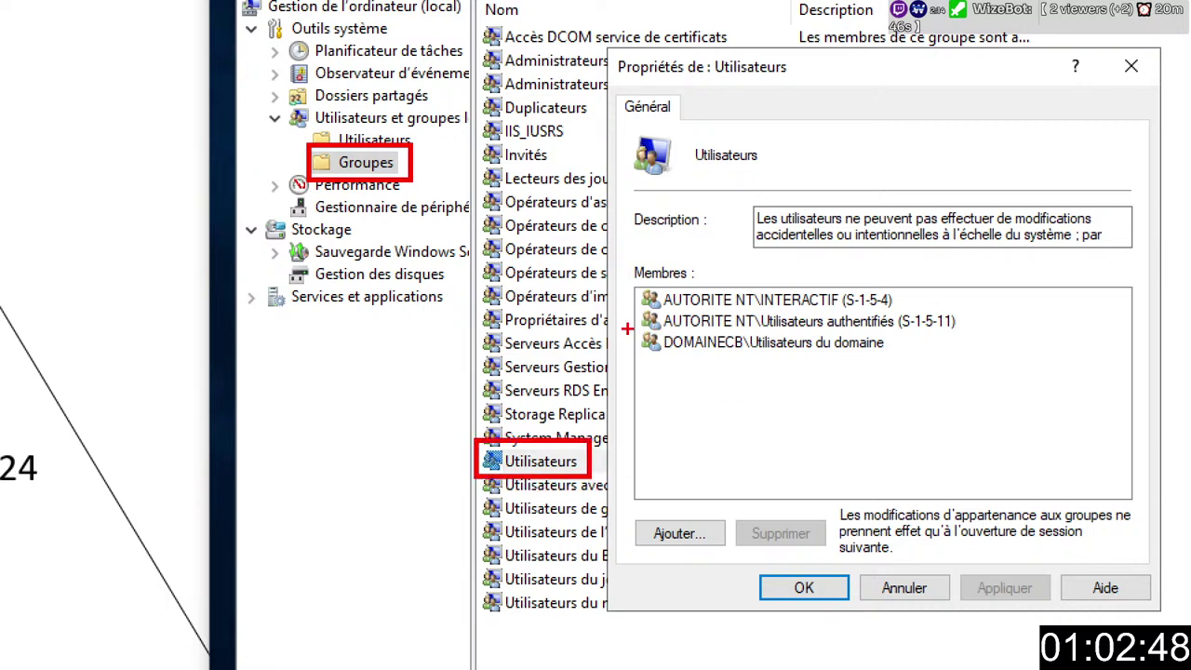
mouse_move(635, 332)
mouse_down()
mouse_move(867, 371)
mouse_move(916, 363)
mouse_up()
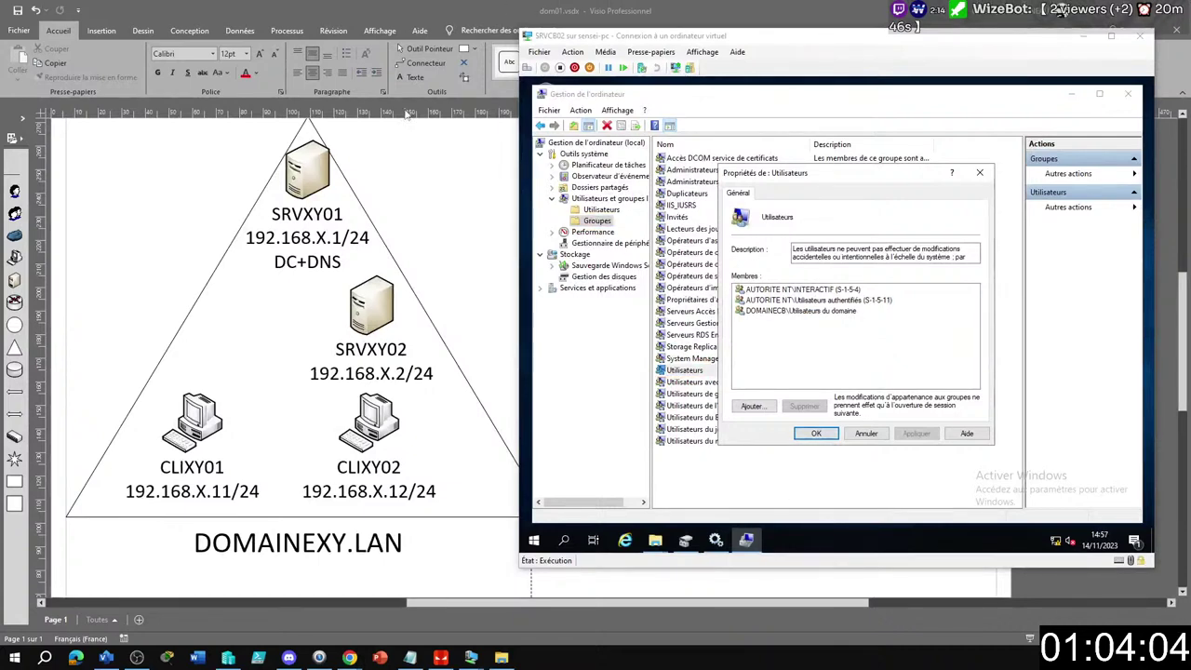
Step: Open a connection to the SRVCB01 virtual machine from Hyper-V Manager with the default display configuration
mouse_move(472, 659)
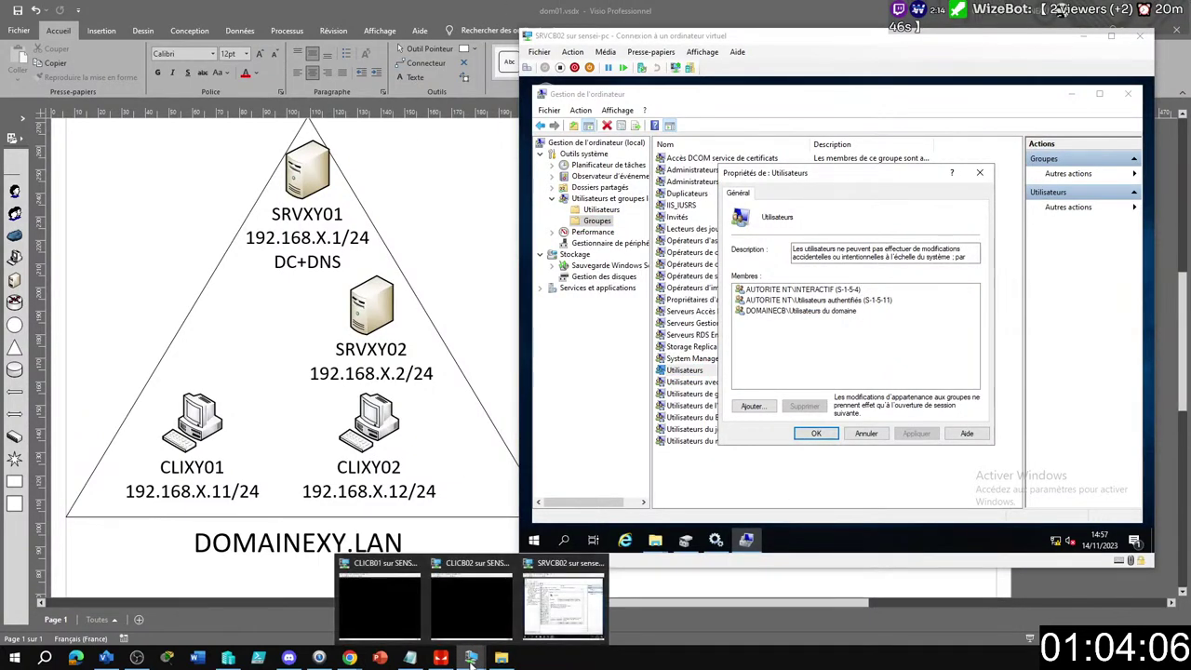
click(391, 621)
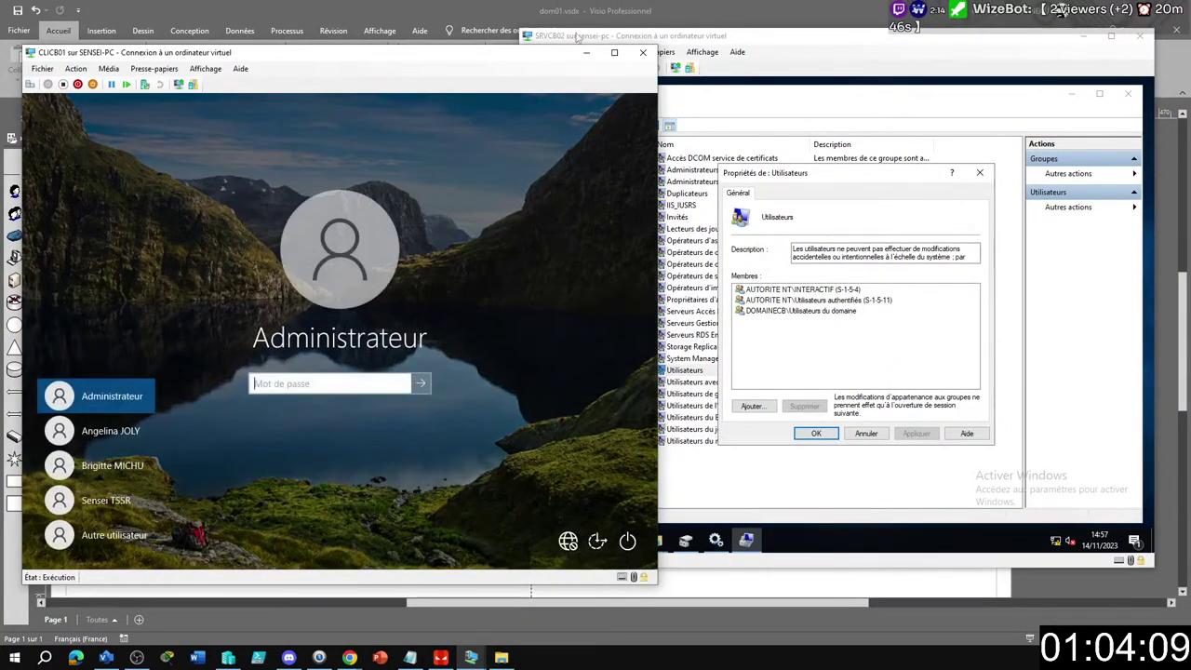
click(586, 52)
mouse_move(472, 659)
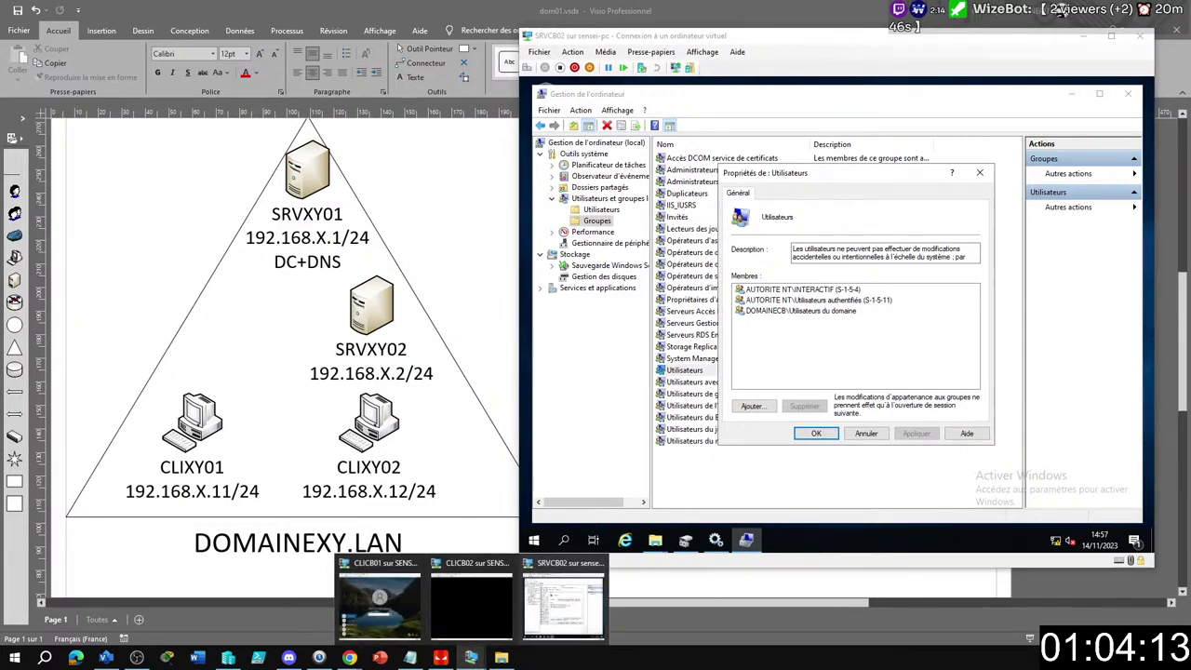
click(228, 657)
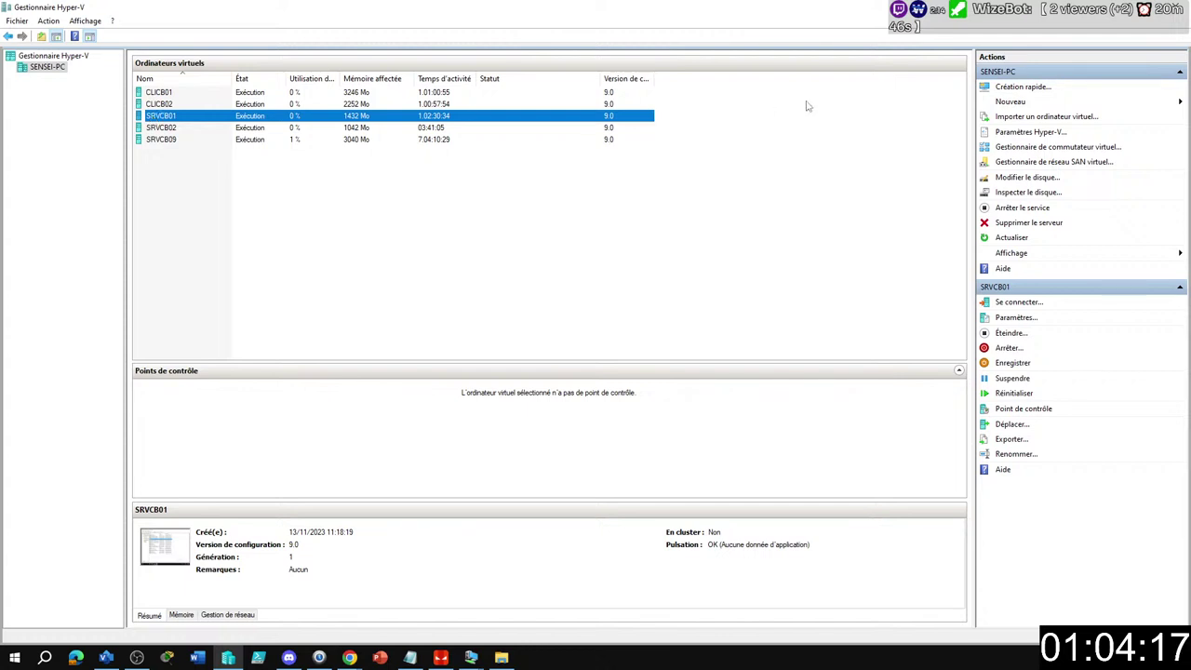
key(Return)
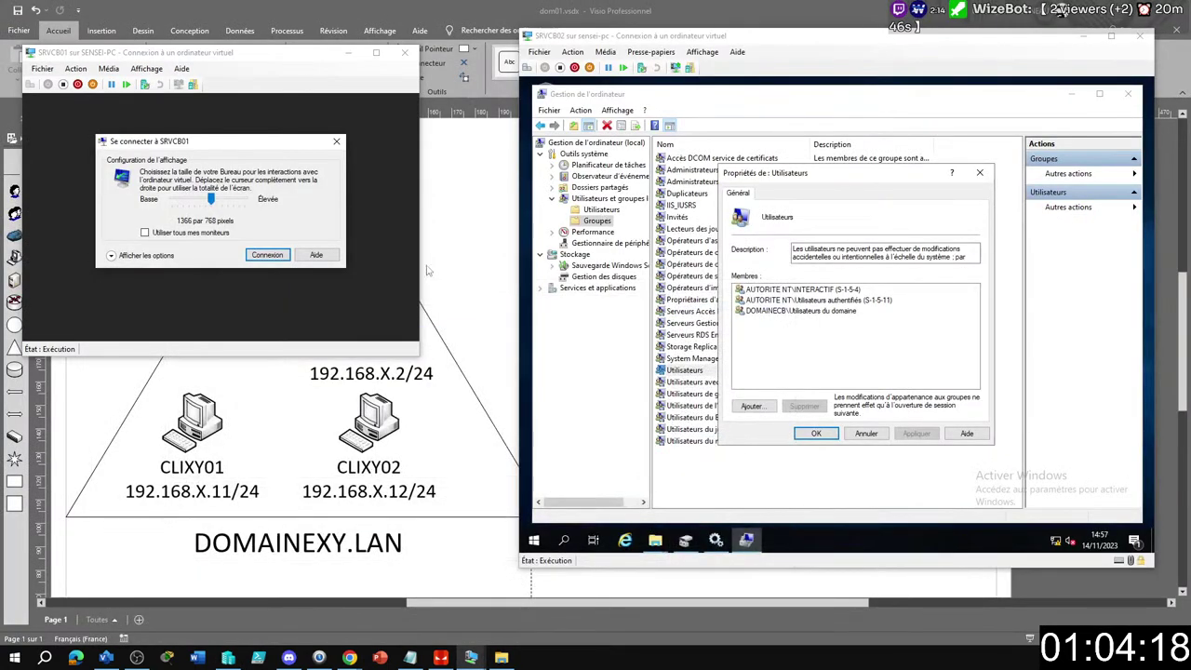
click(336, 142)
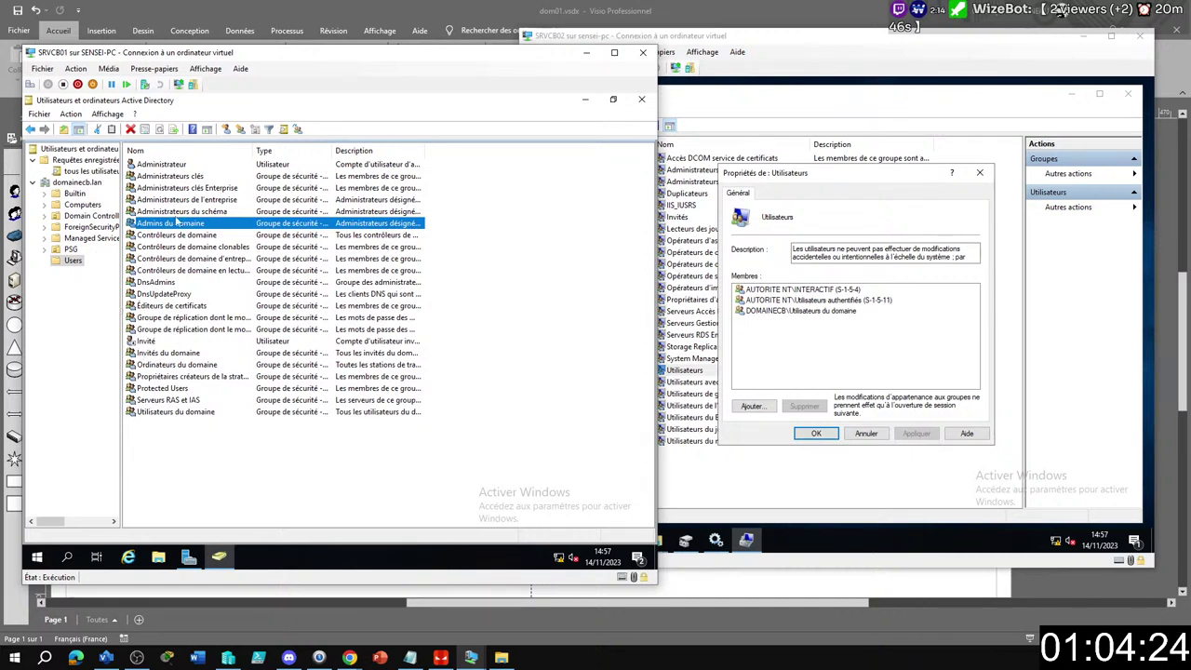
Step: Display the members of the domain group Utilisateurs du domaine on SRVCB01 beside the local Utilisateurs group properties on SRVCB02
double_click(167, 412)
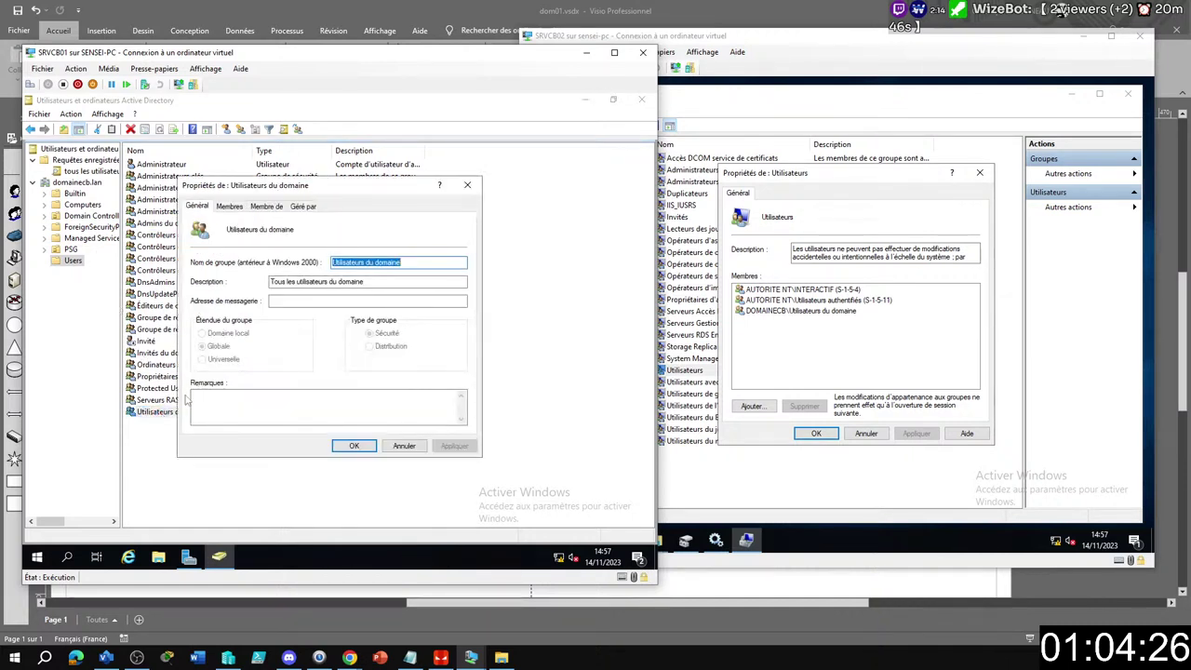
click(230, 206)
drag(319, 186, 374, 177)
drag(726, 39, 617, 59)
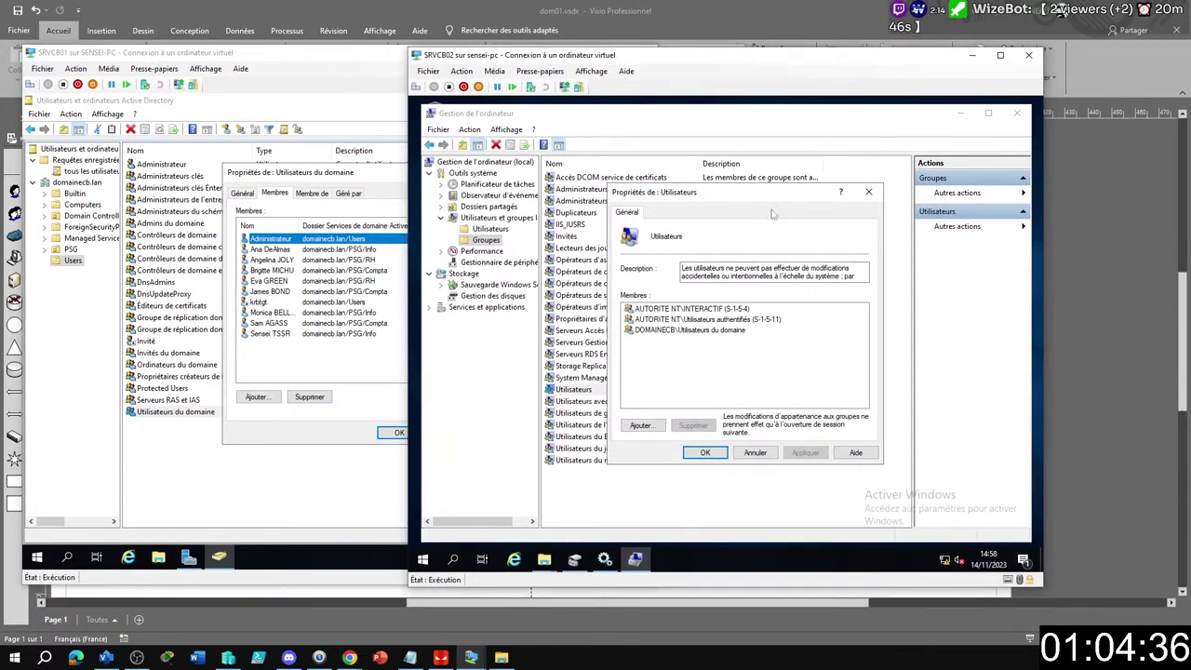
drag(735, 200, 727, 236)
click(556, 666)
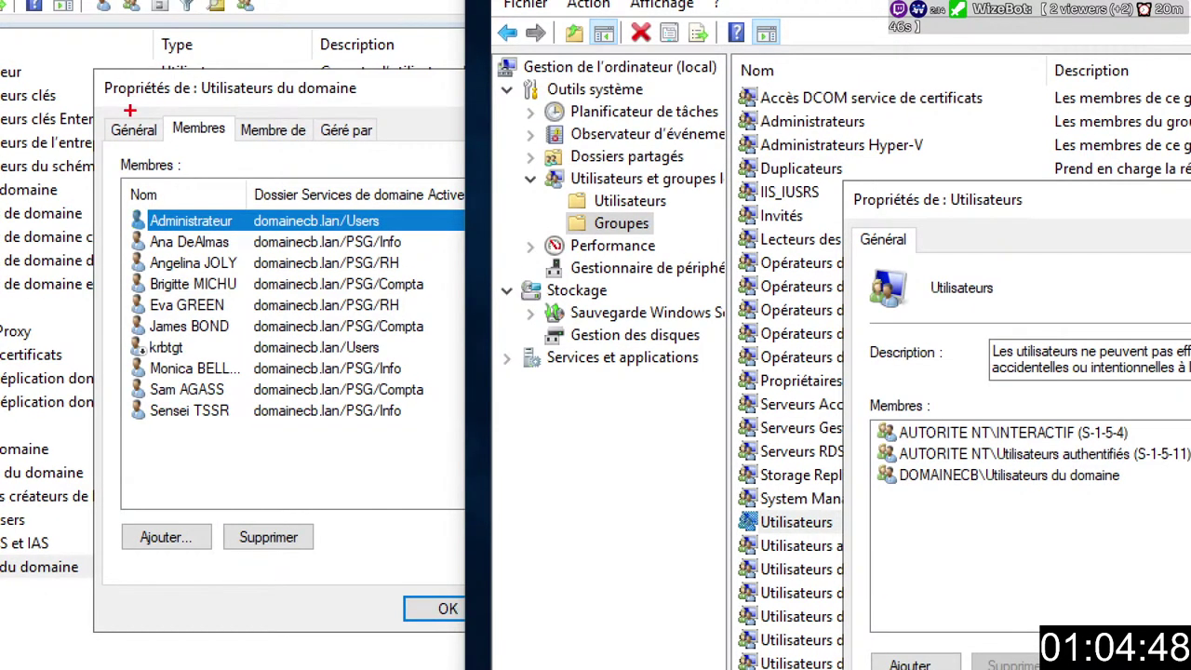
Step: Mark Utilisateurs du domaine and its member list, and link them with an arrow to DOMAINECB\Utilisateurs du domaine in the local Utilisateurs group
drag(185, 73, 379, 102)
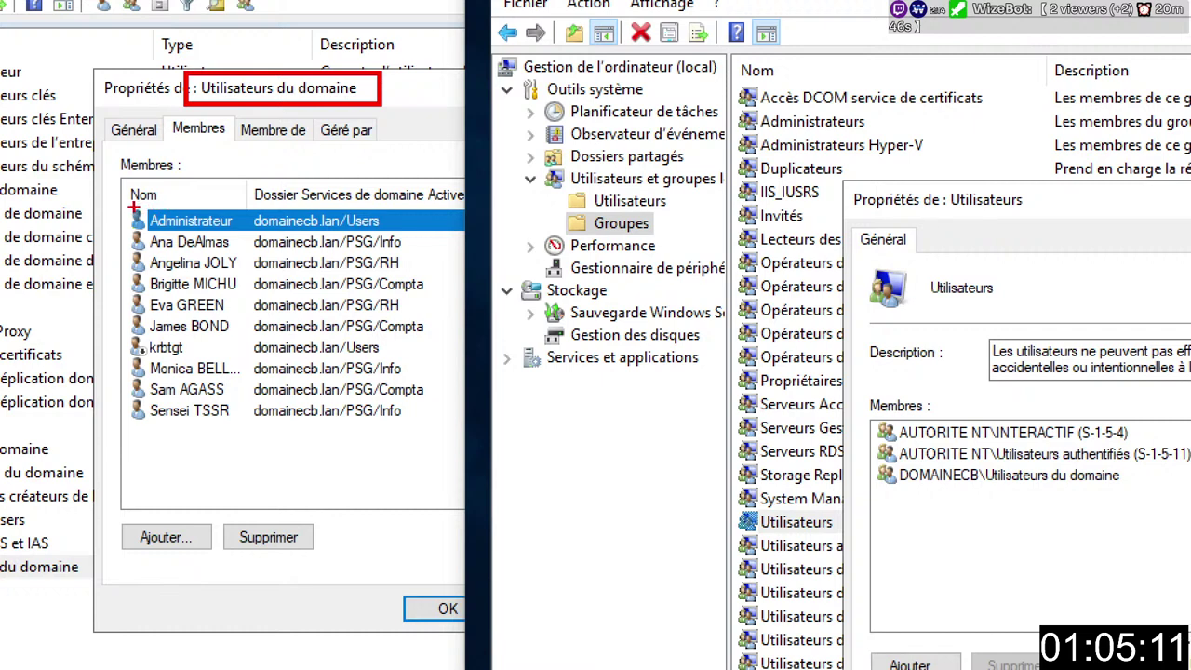
mouse_move(126, 204)
mouse_down()
mouse_move(393, 383)
mouse_move(443, 455)
mouse_up()
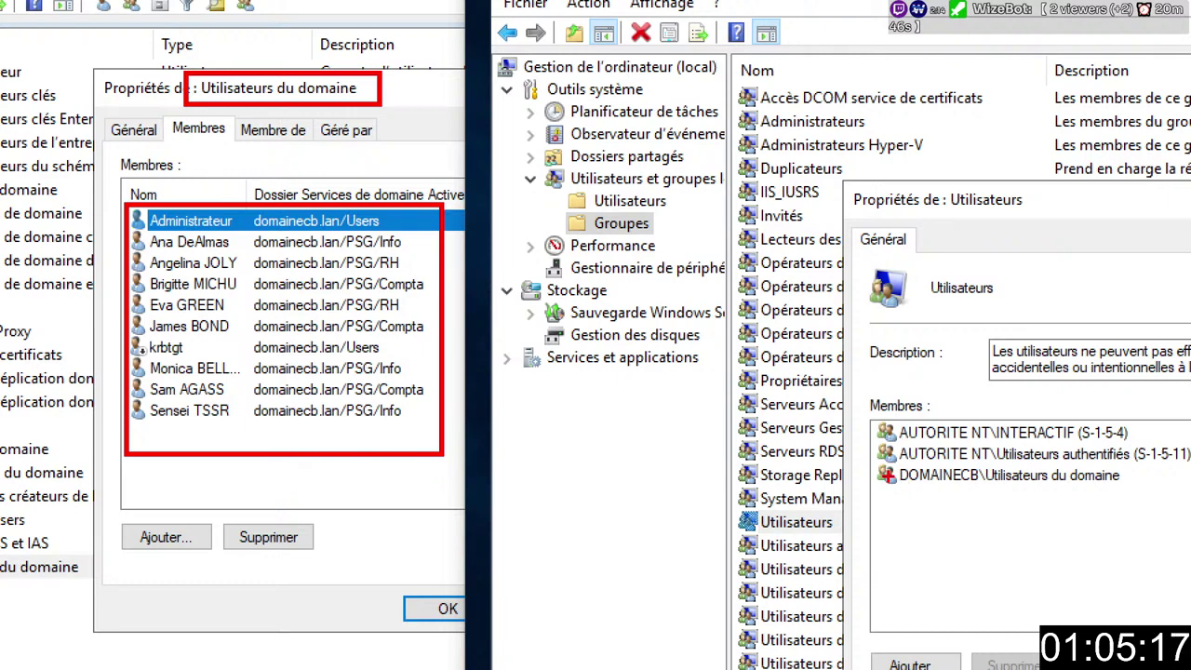
mouse_move(875, 473)
mouse_down()
mouse_move(375, 230)
mouse_move(379, 94)
mouse_up()
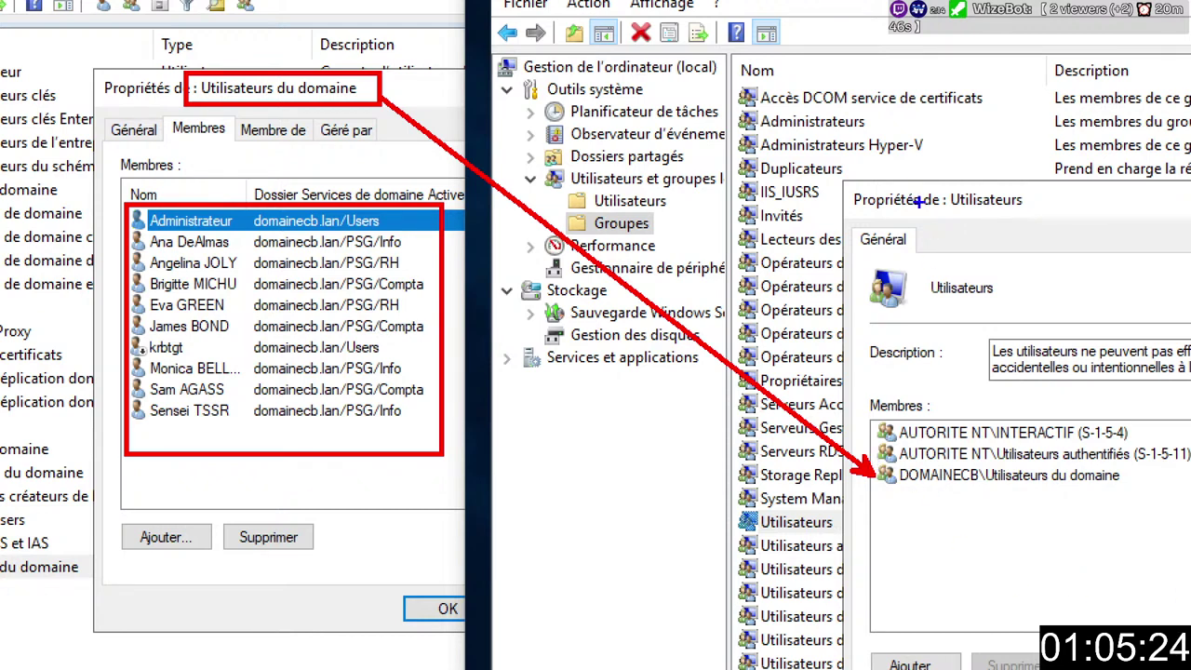
mouse_move(937, 182)
mouse_down()
mouse_move(1023, 219)
mouse_move(1063, 219)
mouse_up()
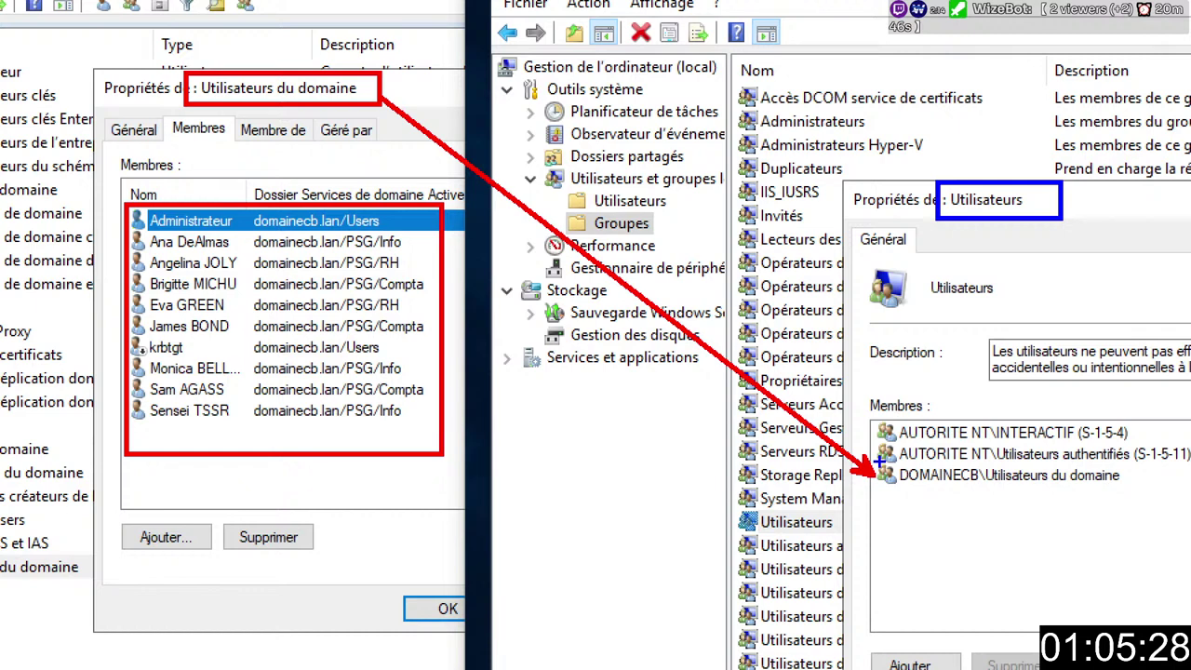
drag(874, 464, 1137, 494)
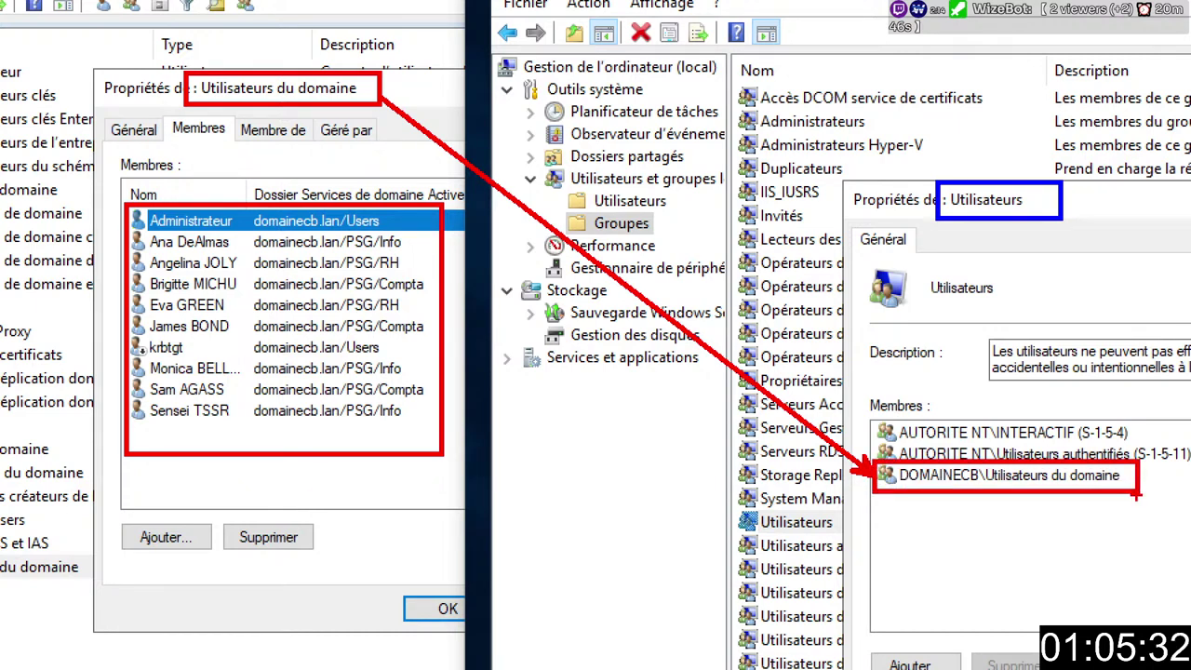
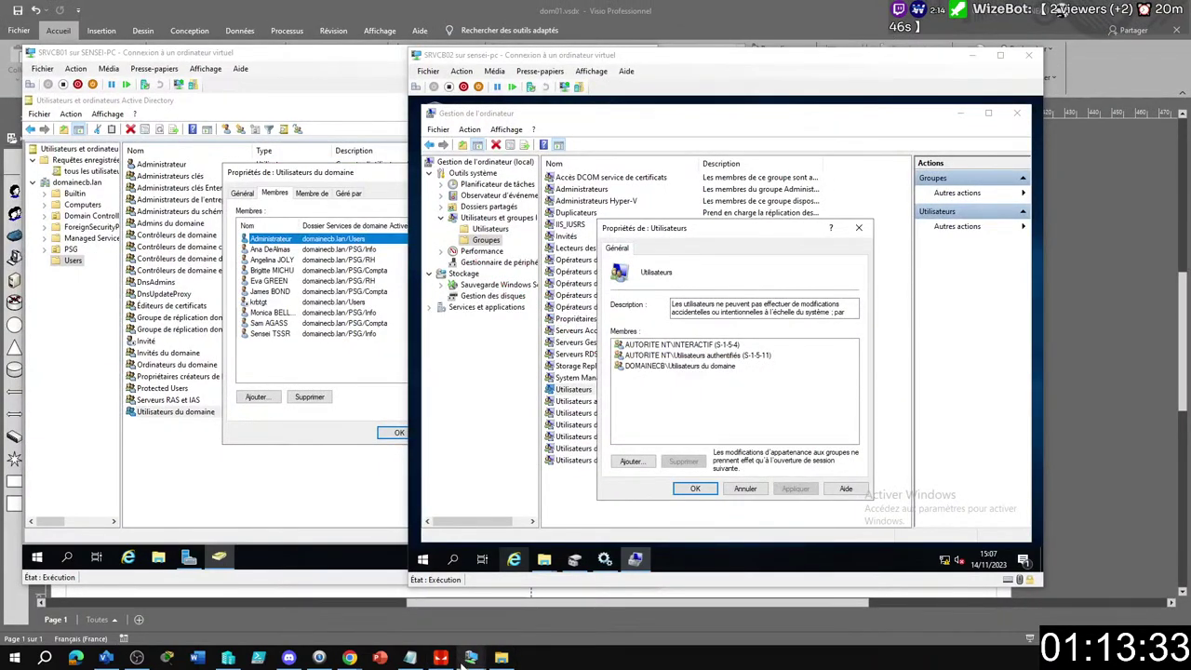
Step: Reopen the local Utilisateurs group on SRVCB02, mark its INTERACTIF and Utilisateurs authentifiés members, and close Computer Management
mouse_move(471, 657)
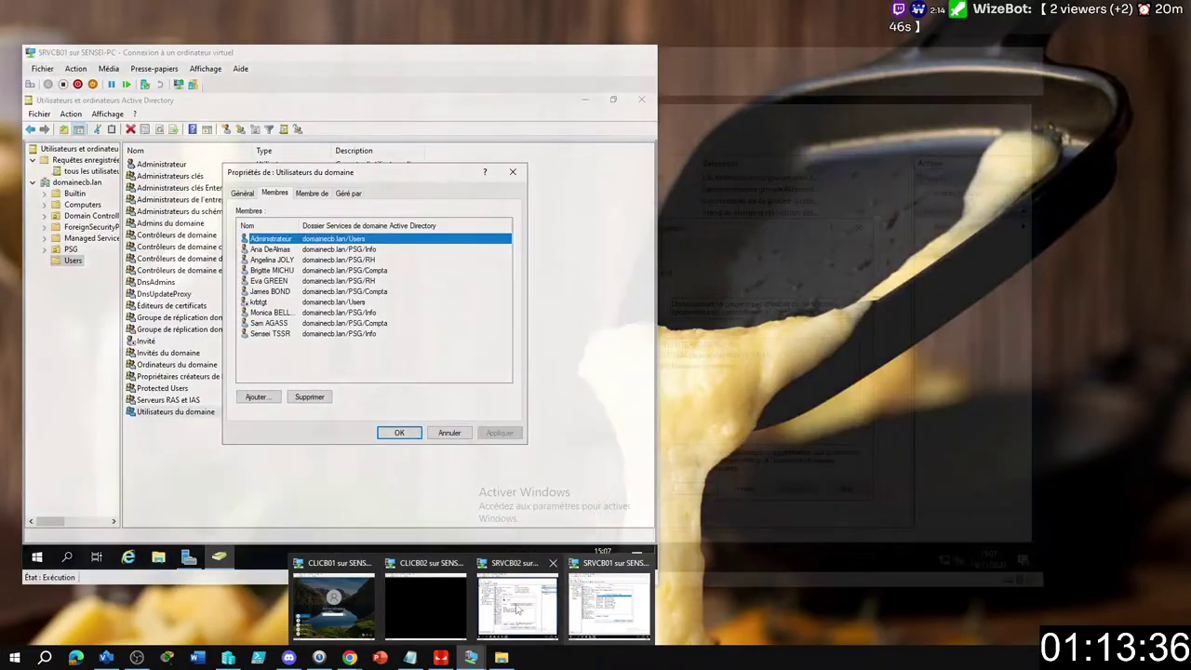
click(518, 607)
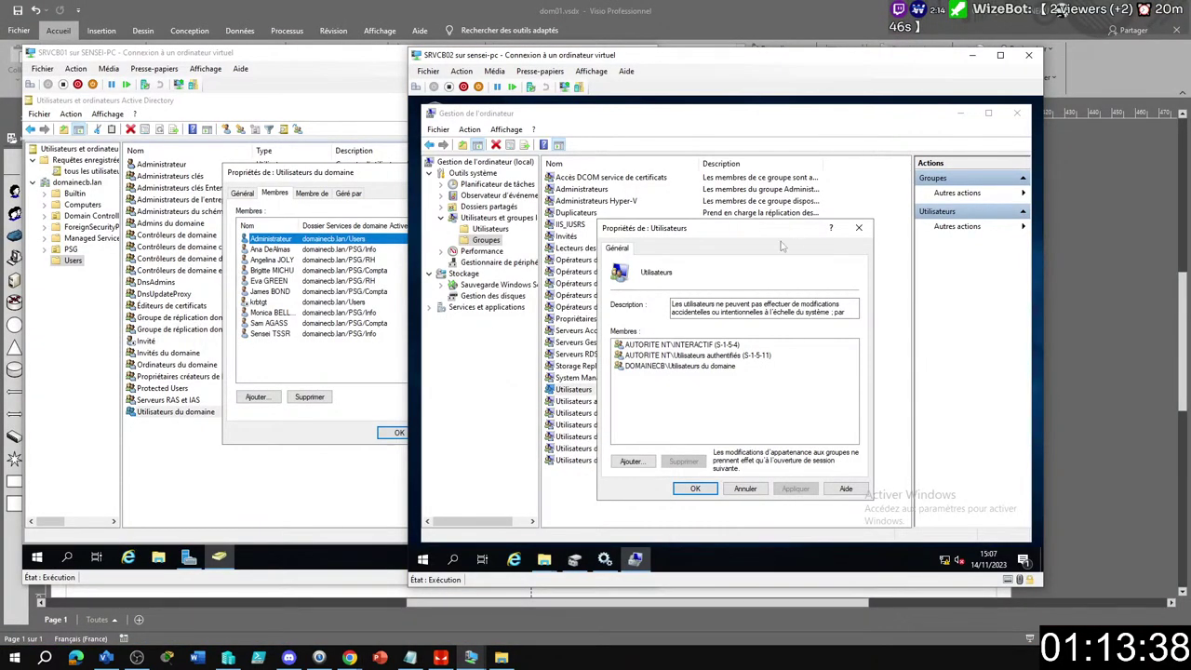
click(858, 227)
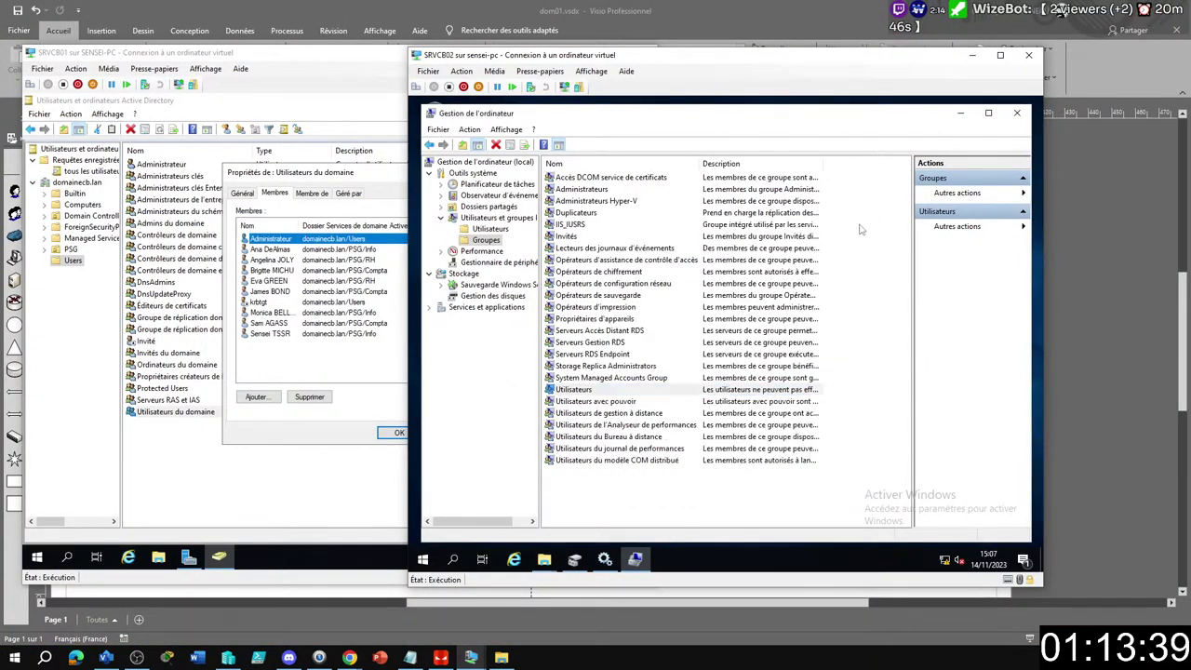
double_click(574, 390)
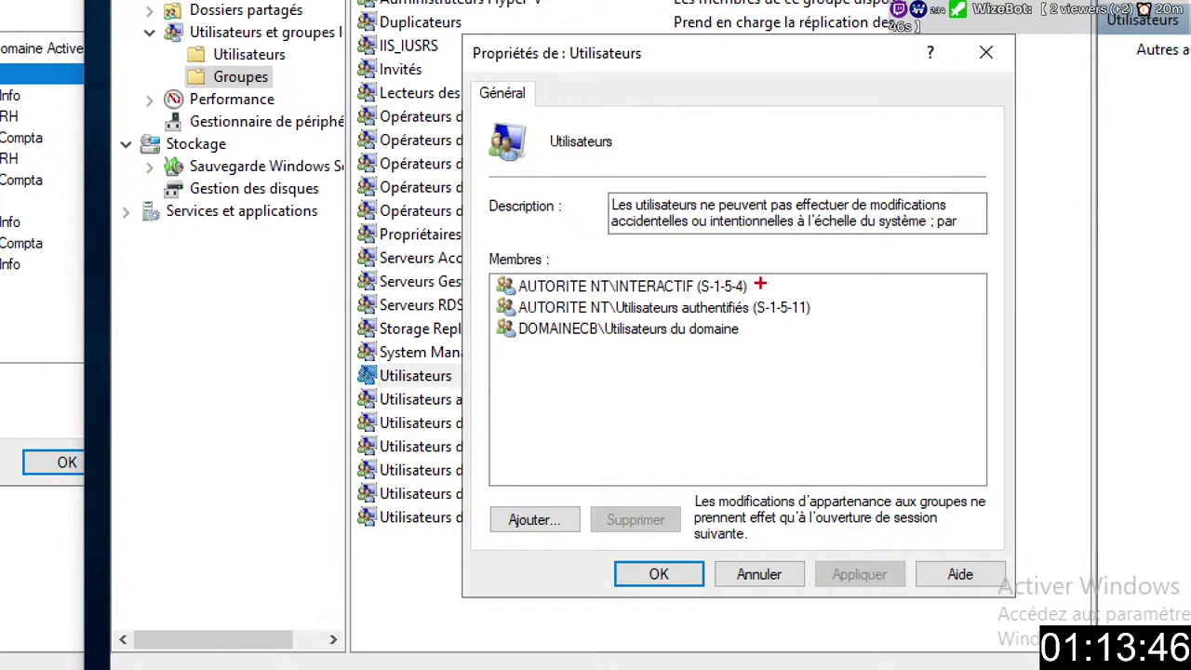
drag(758, 282, 814, 240)
drag(818, 310, 910, 310)
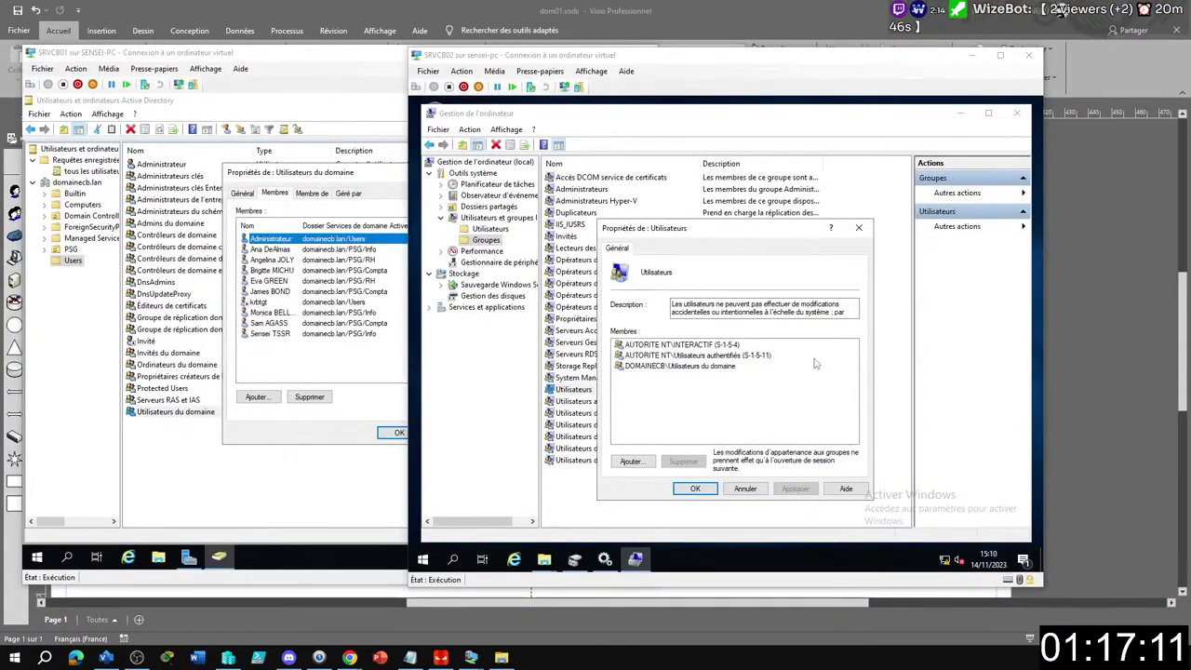
click(732, 489)
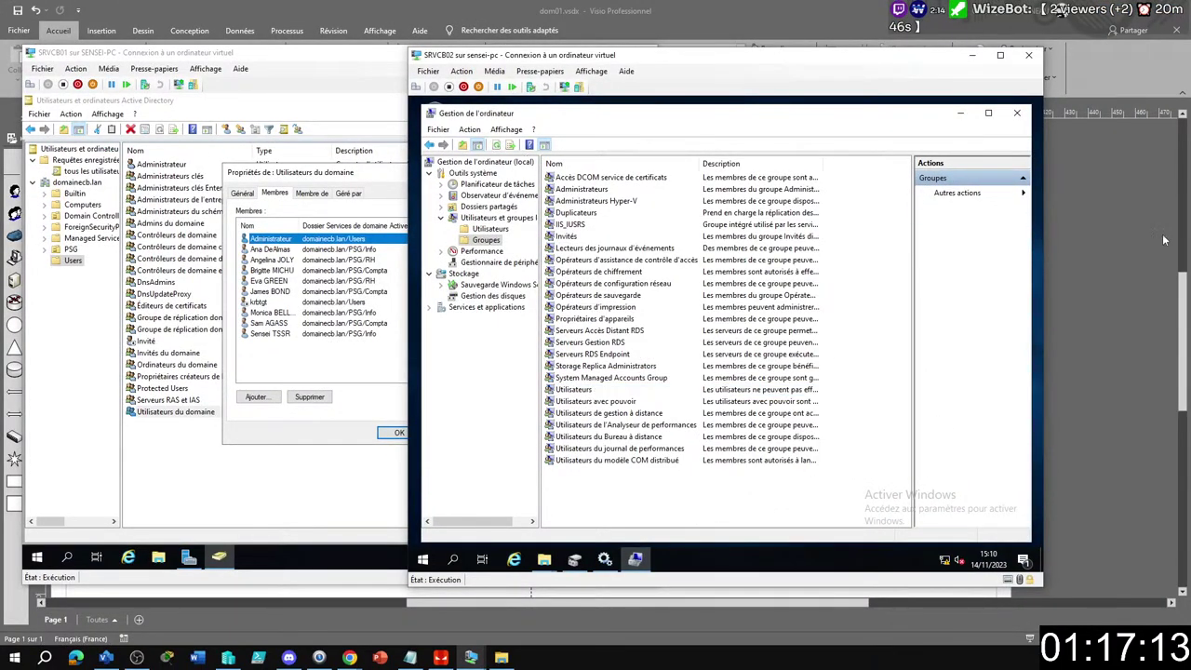
click(1017, 112)
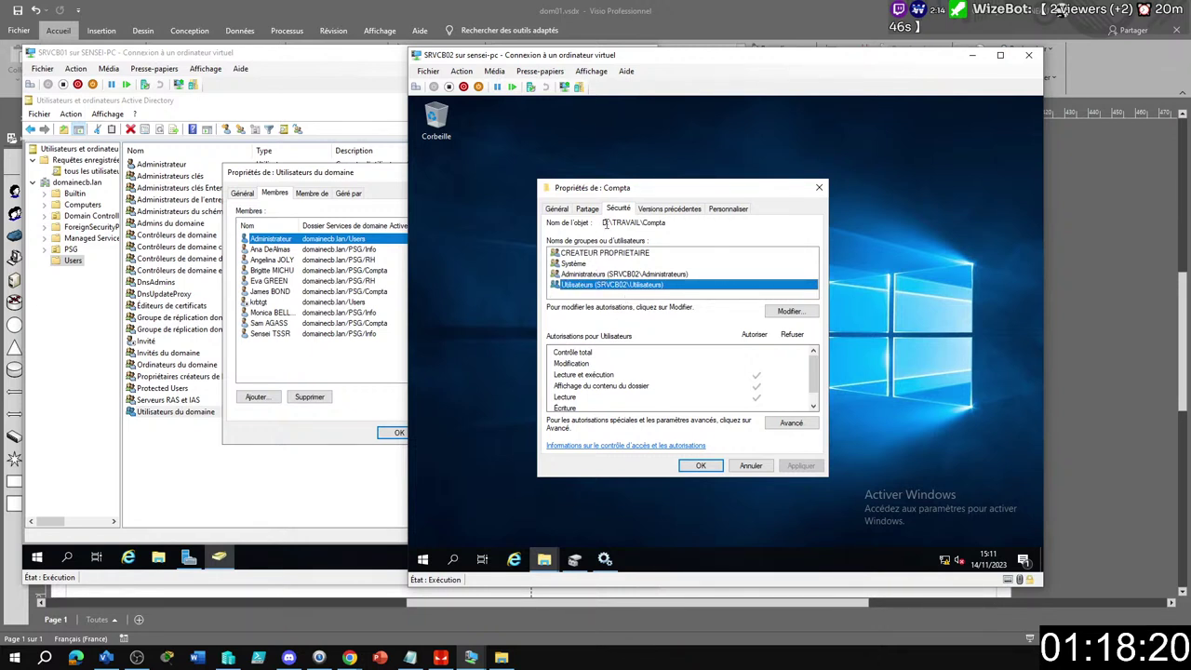
Step: Select CREATEUR PROPRIETAIRE in the security entries of D:\TRAVAIL\Compta and mark its special permissions on screen
click(594, 253)
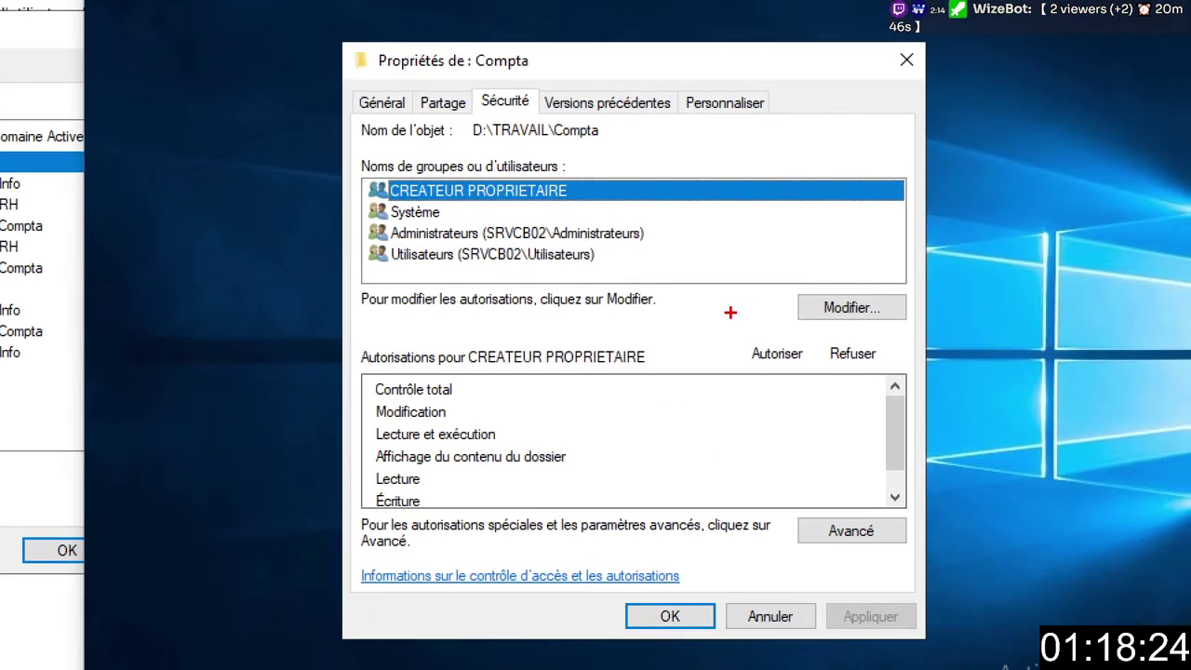
mouse_move(357, 175)
mouse_down()
mouse_move(598, 182)
mouse_move(609, 202)
mouse_up()
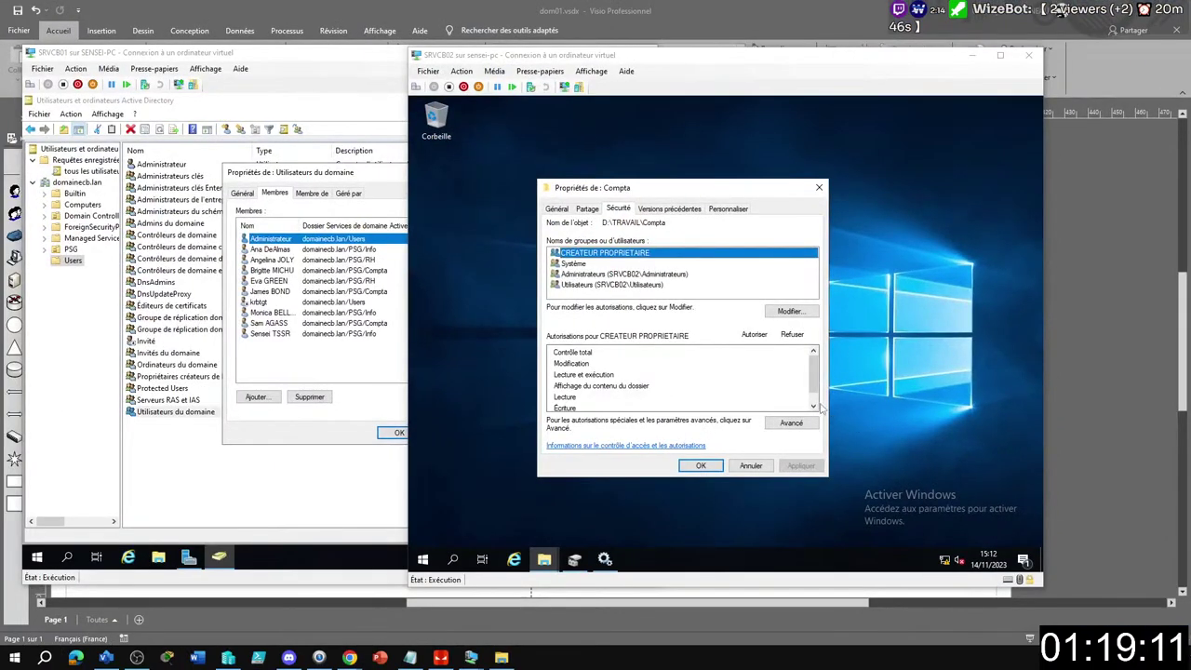
click(814, 406)
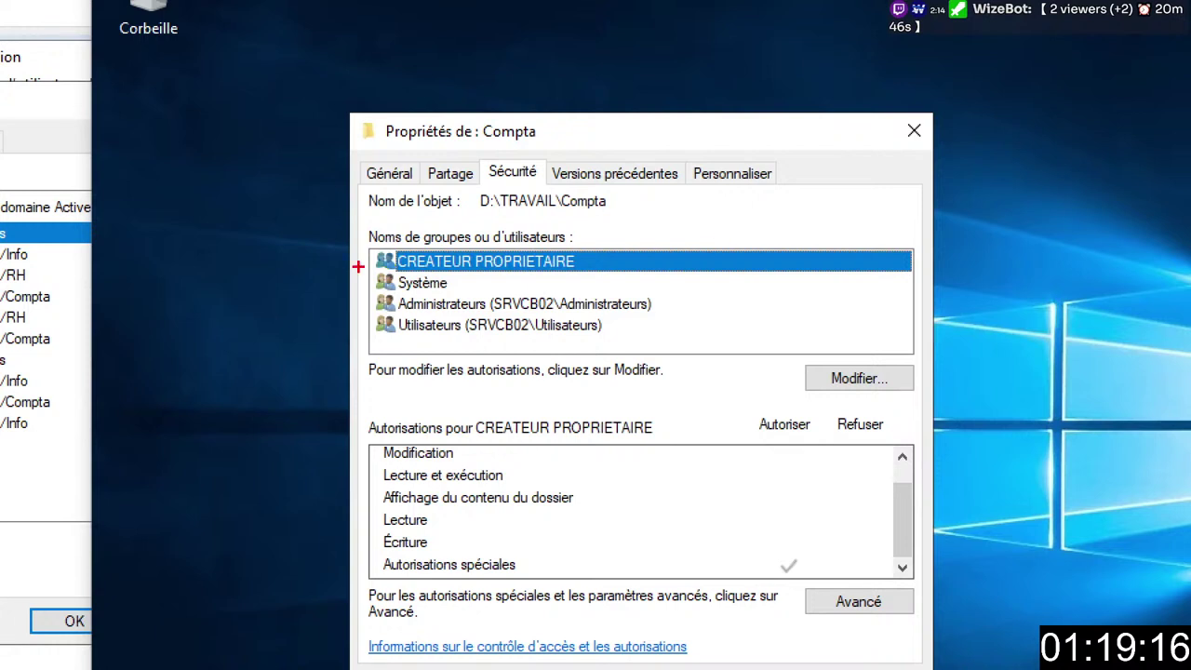
drag(376, 242, 596, 278)
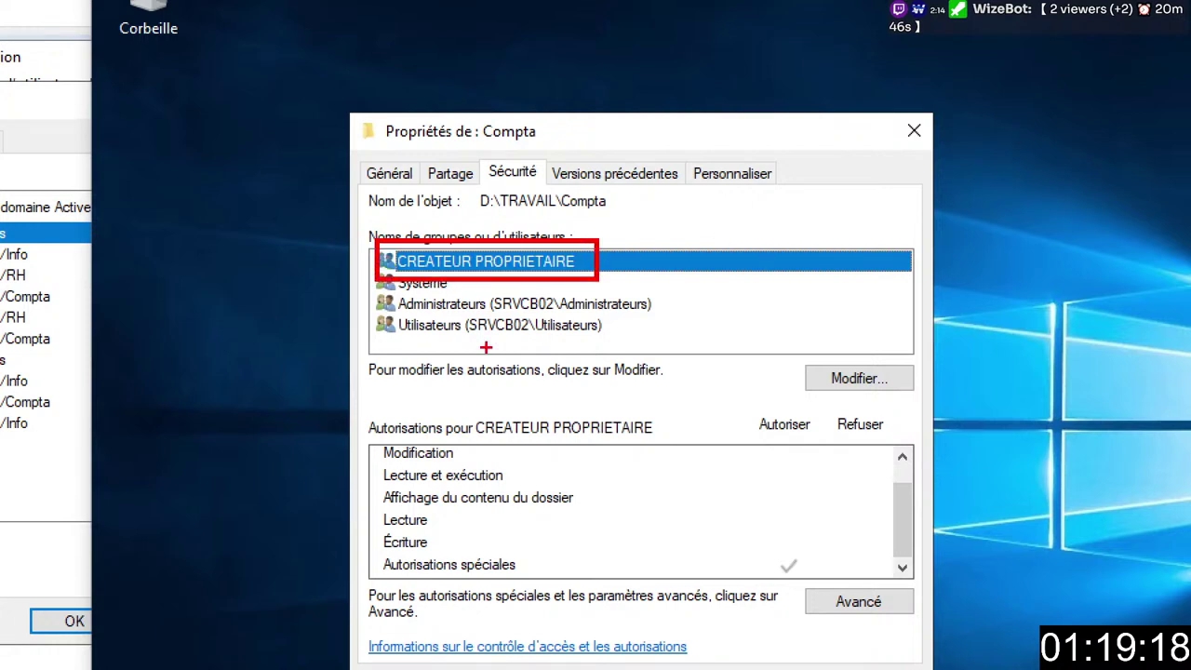
drag(377, 553, 880, 588)
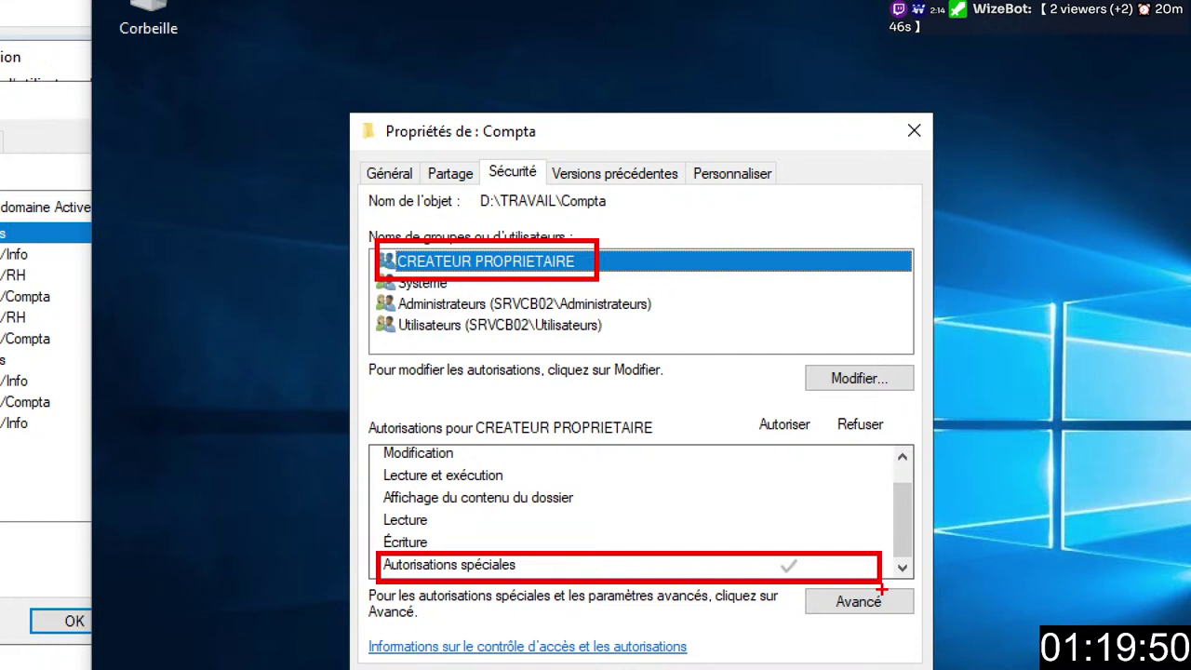
drag(912, 611, 1020, 605)
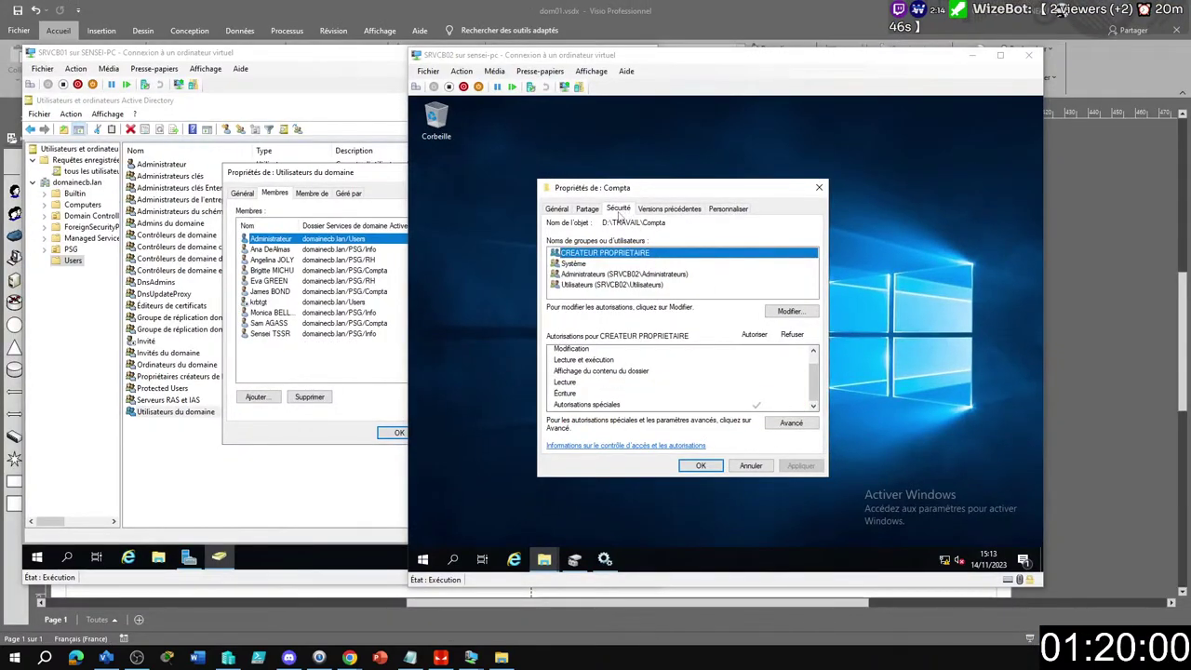
Step: Open the advanced security settings of Compta and mark the Système, Administrateurs, Utilisateurs and CREATEUR PROPRIETAIRE permission entries on screen
click(789, 422)
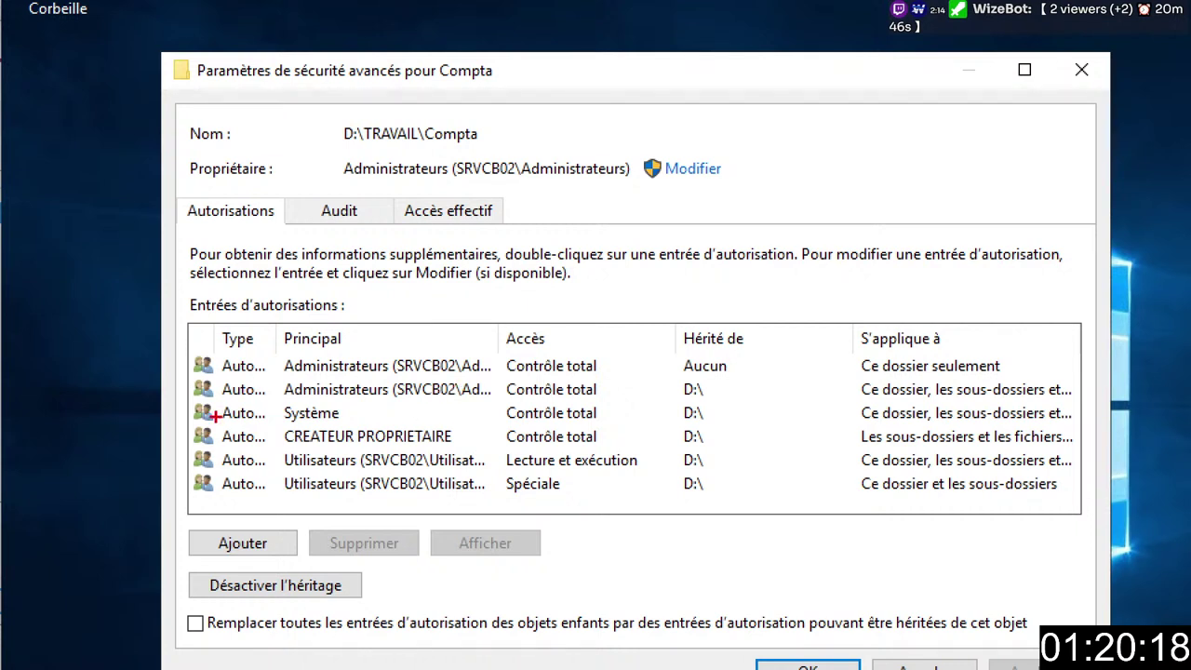
mouse_move(189, 400)
mouse_down()
mouse_move(355, 429)
mouse_move(675, 430)
mouse_up()
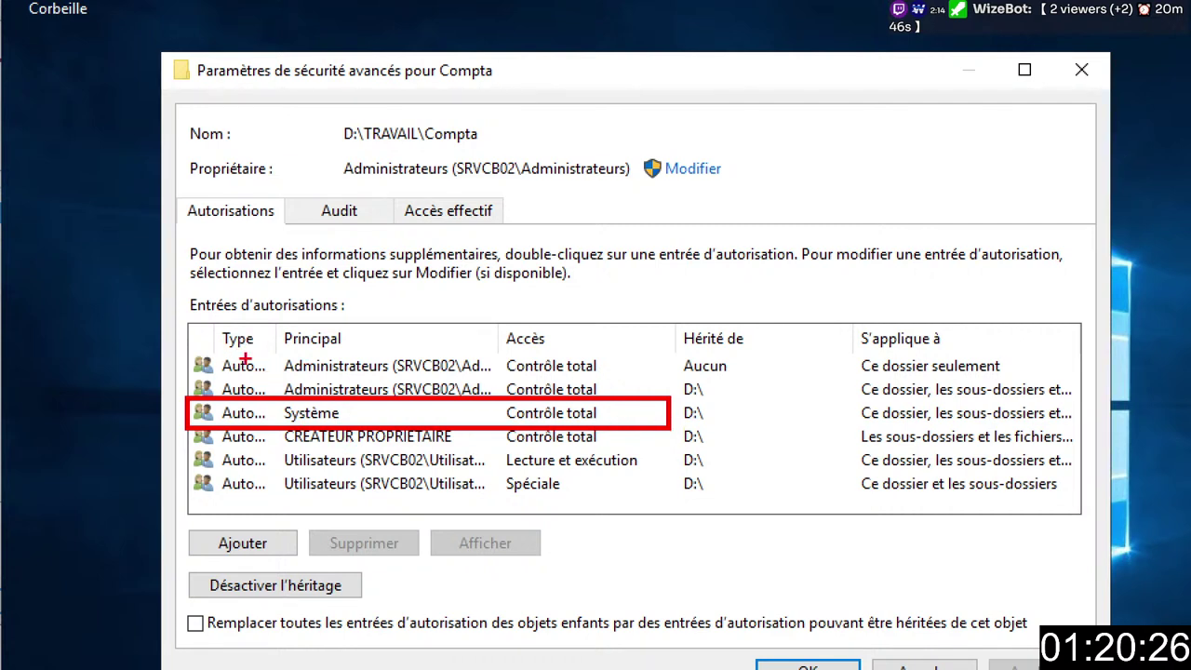
mouse_move(188, 370)
mouse_down()
mouse_move(385, 406)
mouse_move(619, 404)
mouse_up()
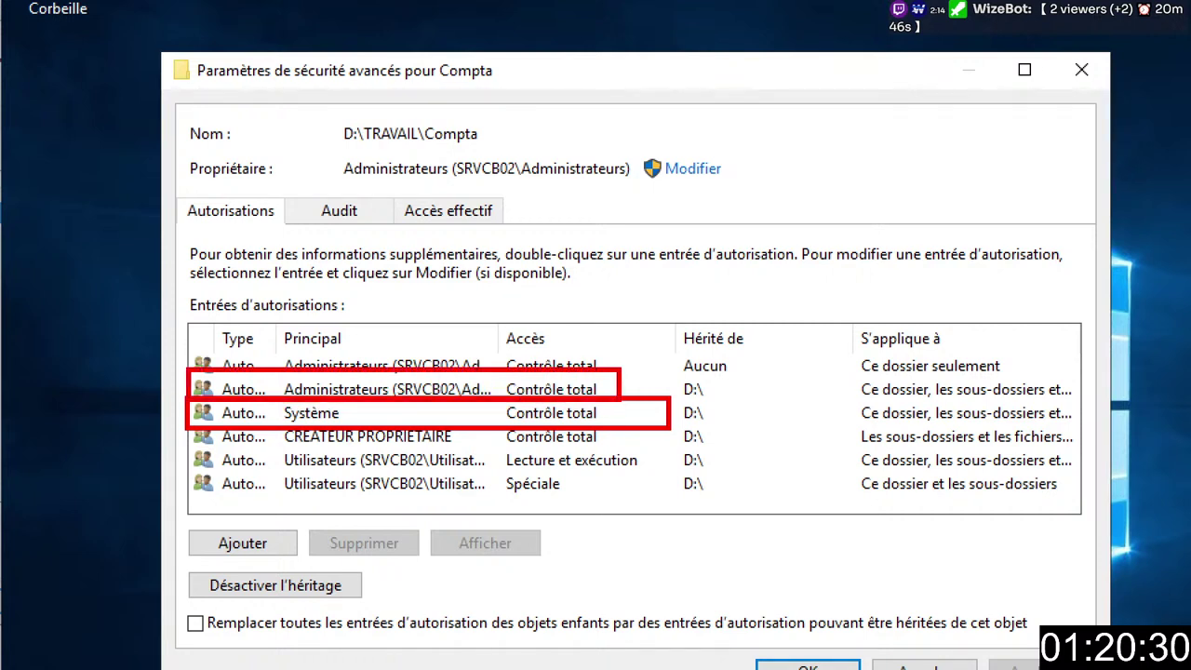
mouse_move(179, 445)
mouse_down()
mouse_move(532, 493)
mouse_move(668, 475)
mouse_up()
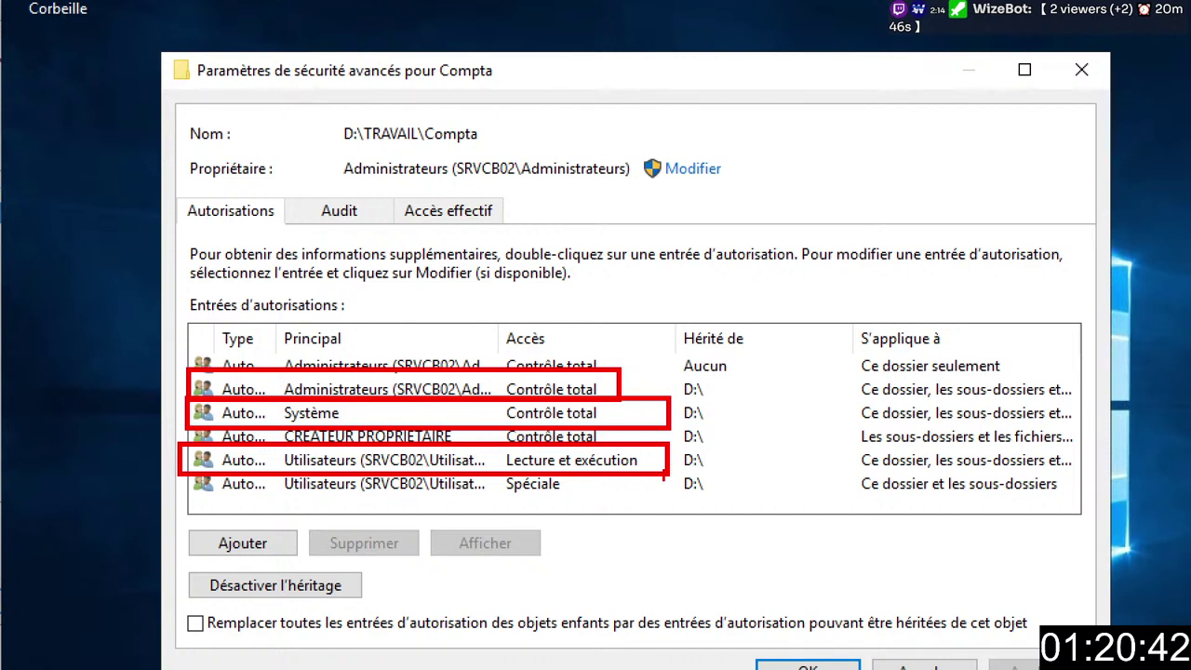
drag(666, 474, 669, 469)
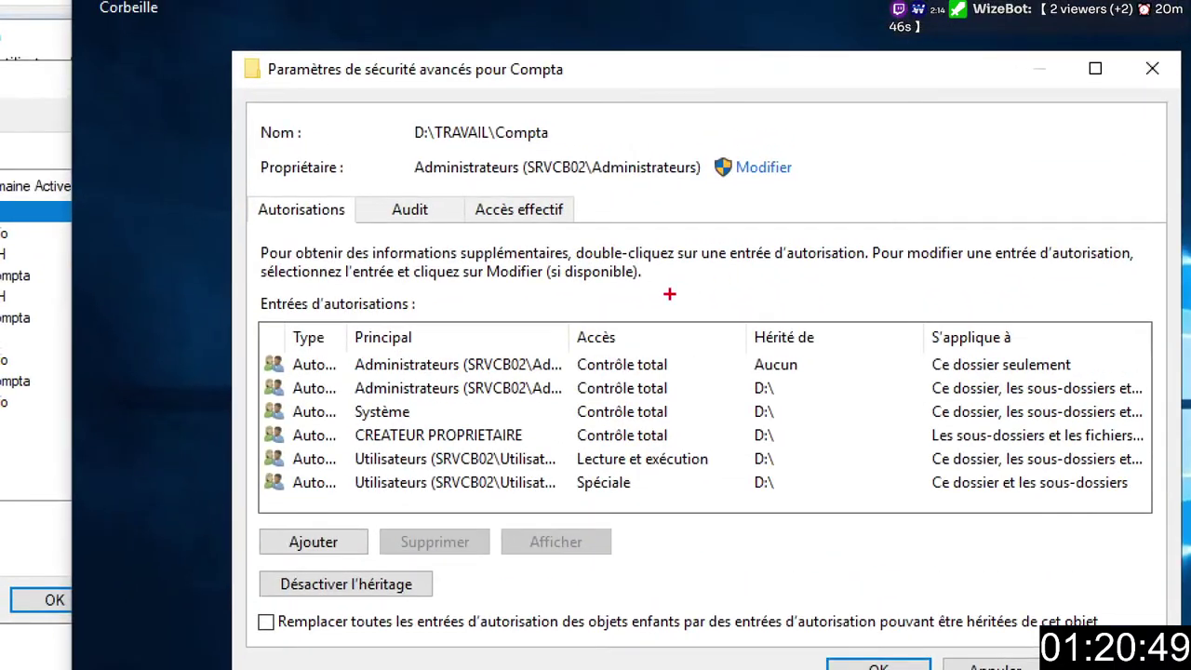
mouse_move(259, 419)
mouse_down()
mouse_move(482, 457)
mouse_move(714, 453)
mouse_up()
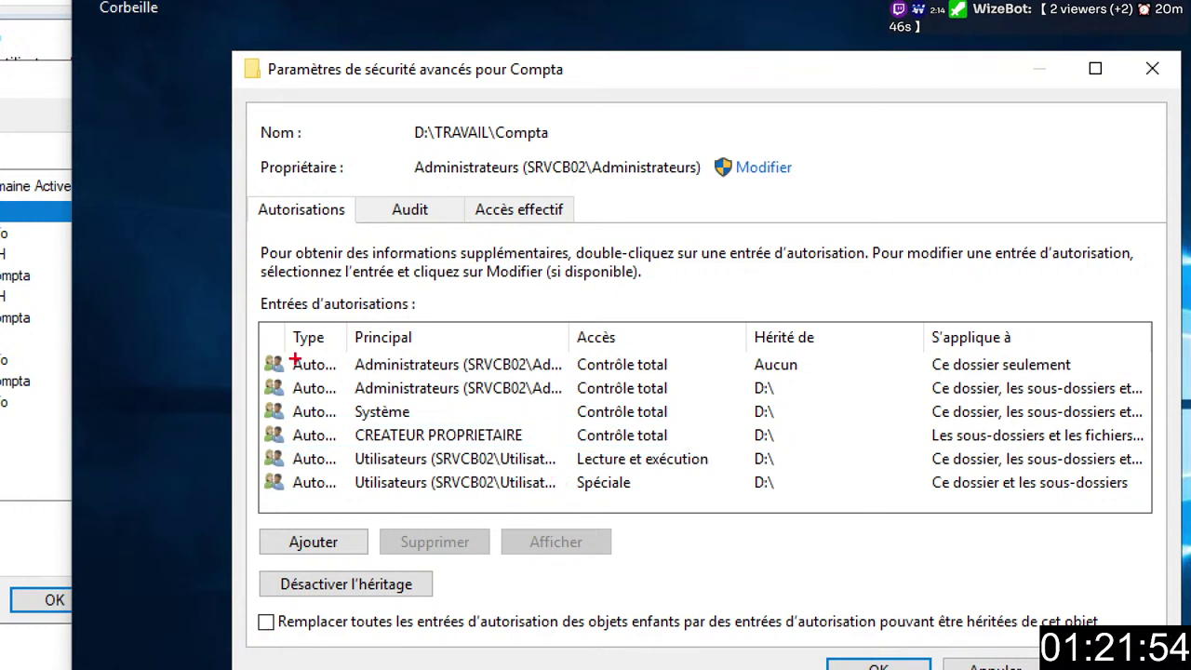
mouse_move(251, 391)
mouse_down()
mouse_move(279, 425)
mouse_move(779, 484)
mouse_move(1135, 432)
mouse_move(1144, 454)
mouse_move(1160, 454)
mouse_up()
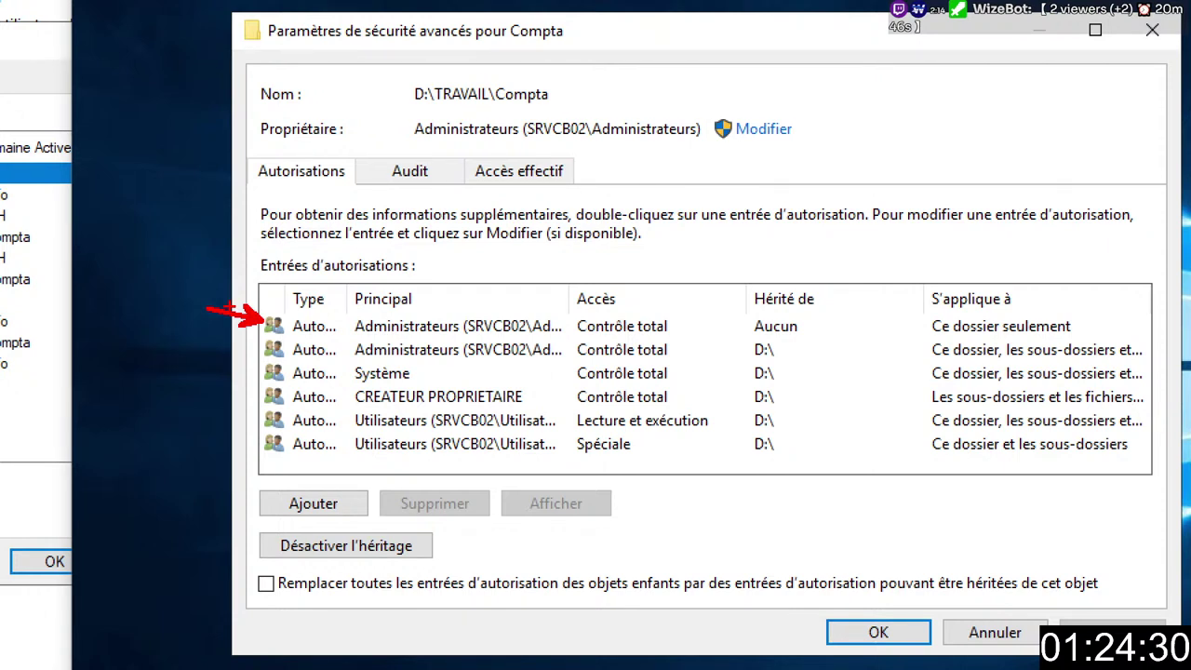
Step: Cross out the Administrateurs, Système and CREATEUR PROPRIETAIRE entries on screen, and frame Compta's two Utilisateurs entries
drag(355, 347, 471, 347)
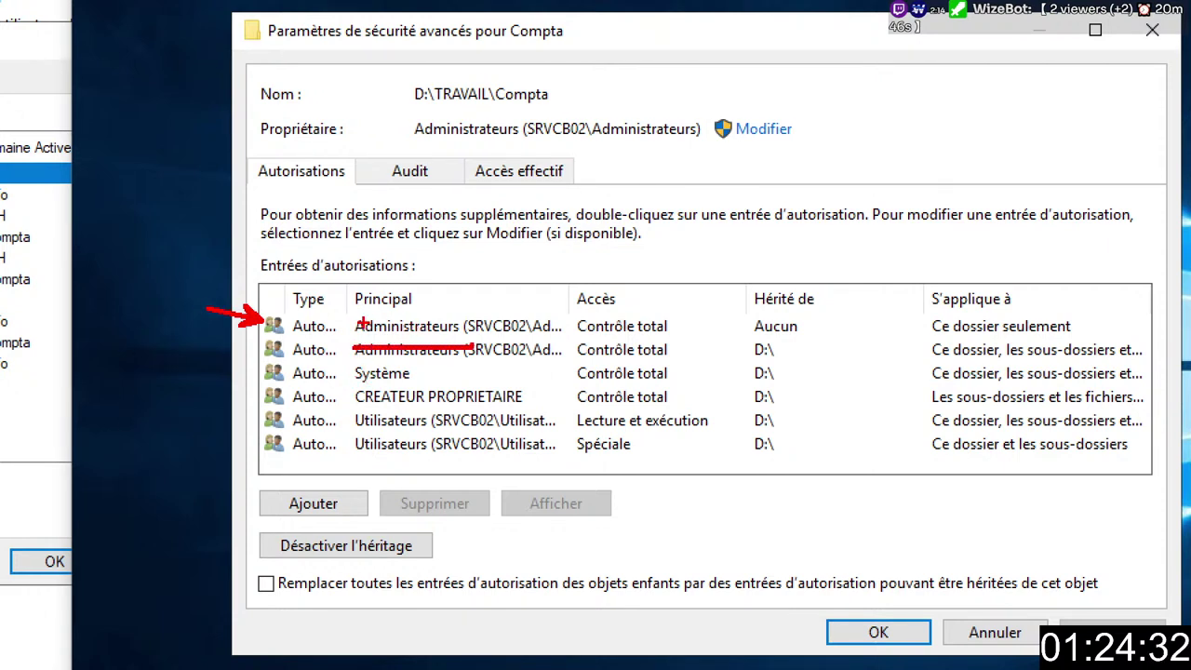
drag(355, 324, 459, 325)
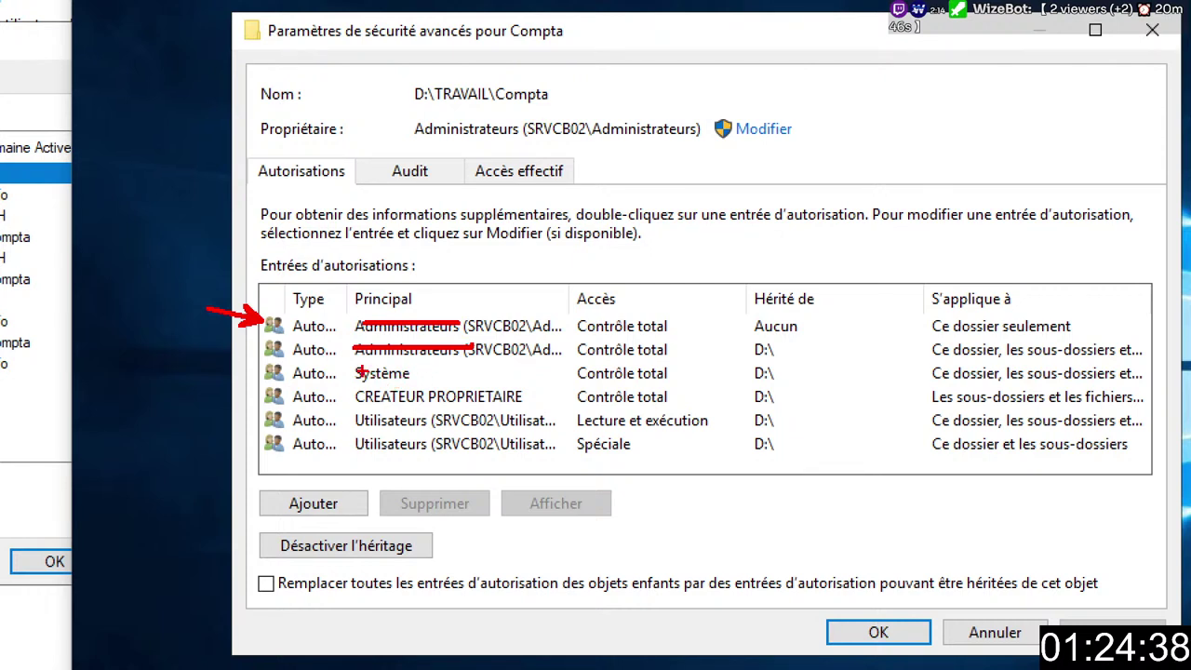
drag(354, 372, 424, 372)
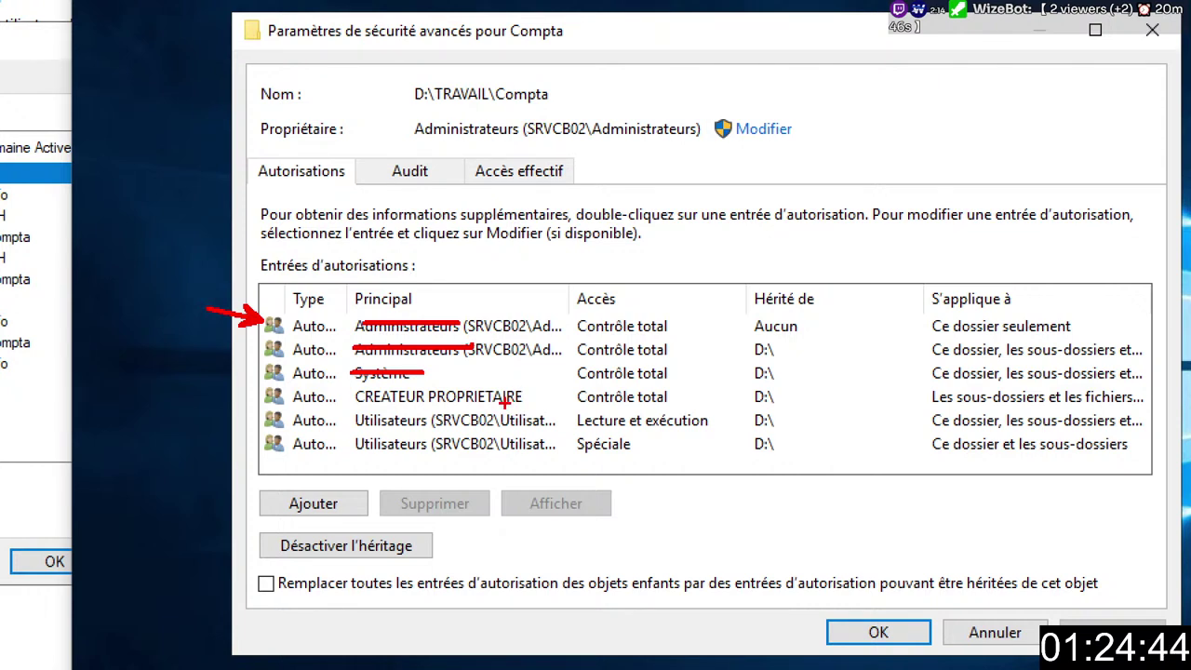
drag(355, 395, 507, 391)
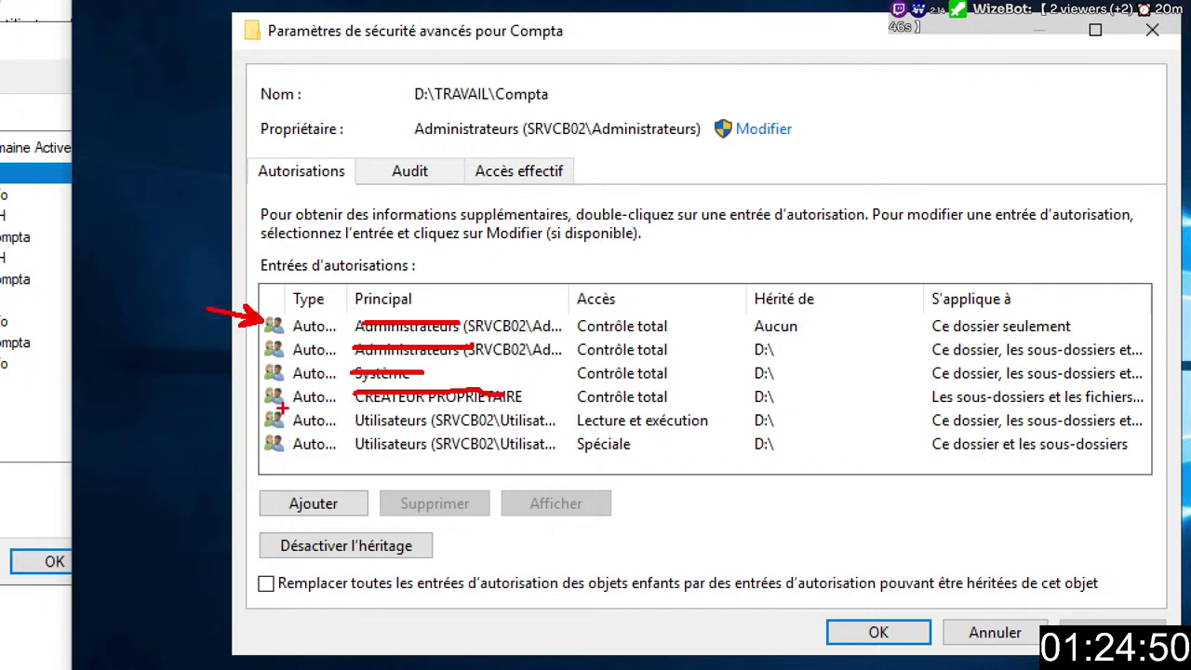
drag(264, 408, 744, 430)
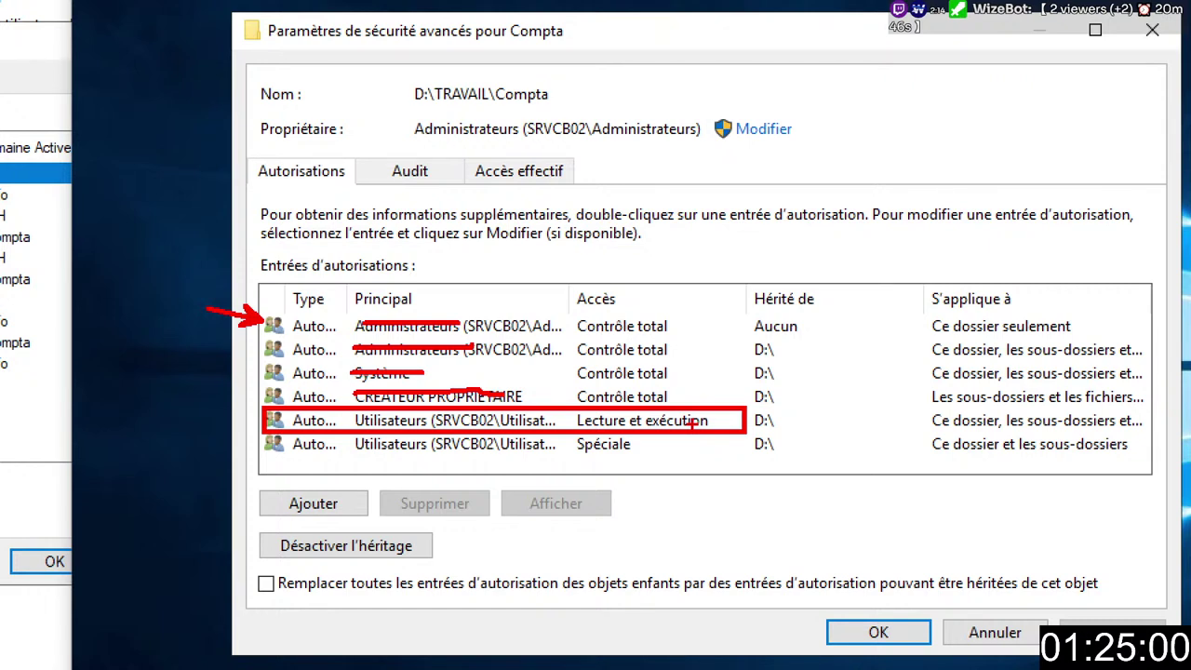
drag(265, 433, 732, 460)
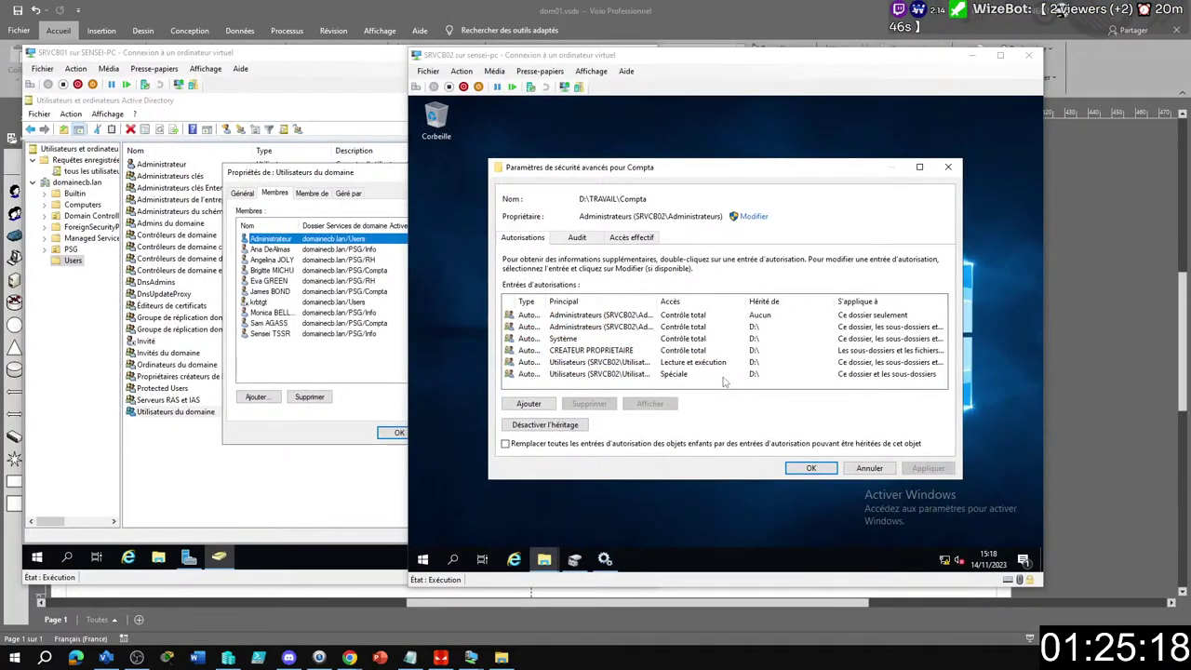
Step: Open the Spéciale entry for Utilisateurs and mark its principal, type, scope and Autorisations spéciales on screen
double_click(625, 373)
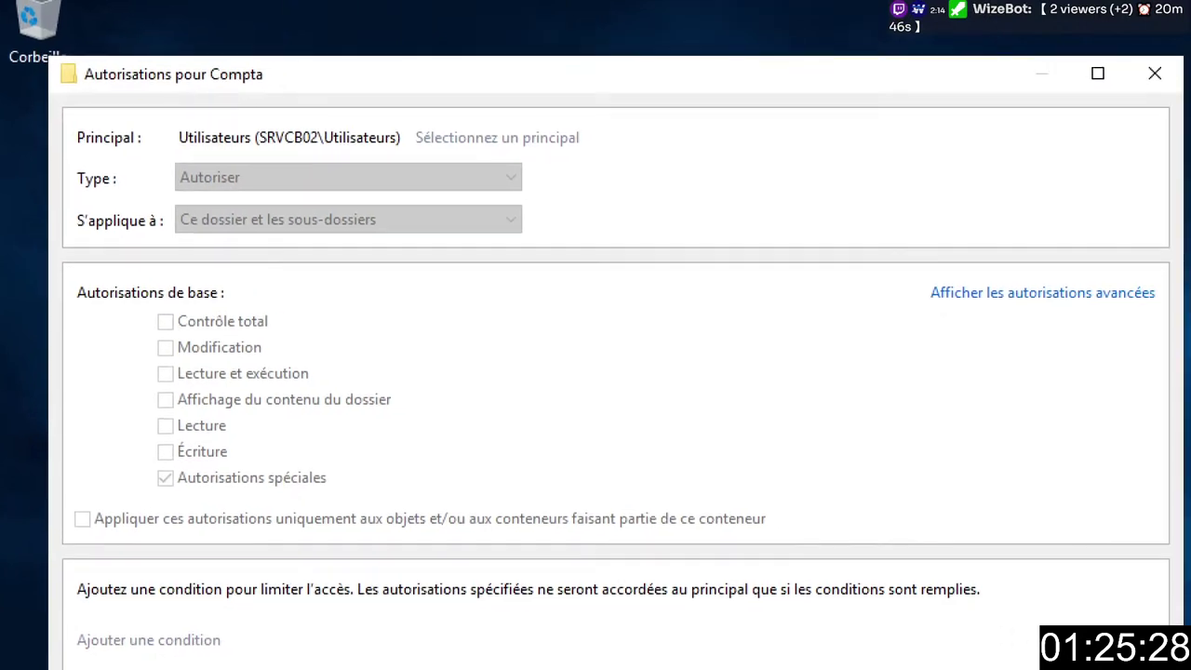
drag(166, 124, 610, 154)
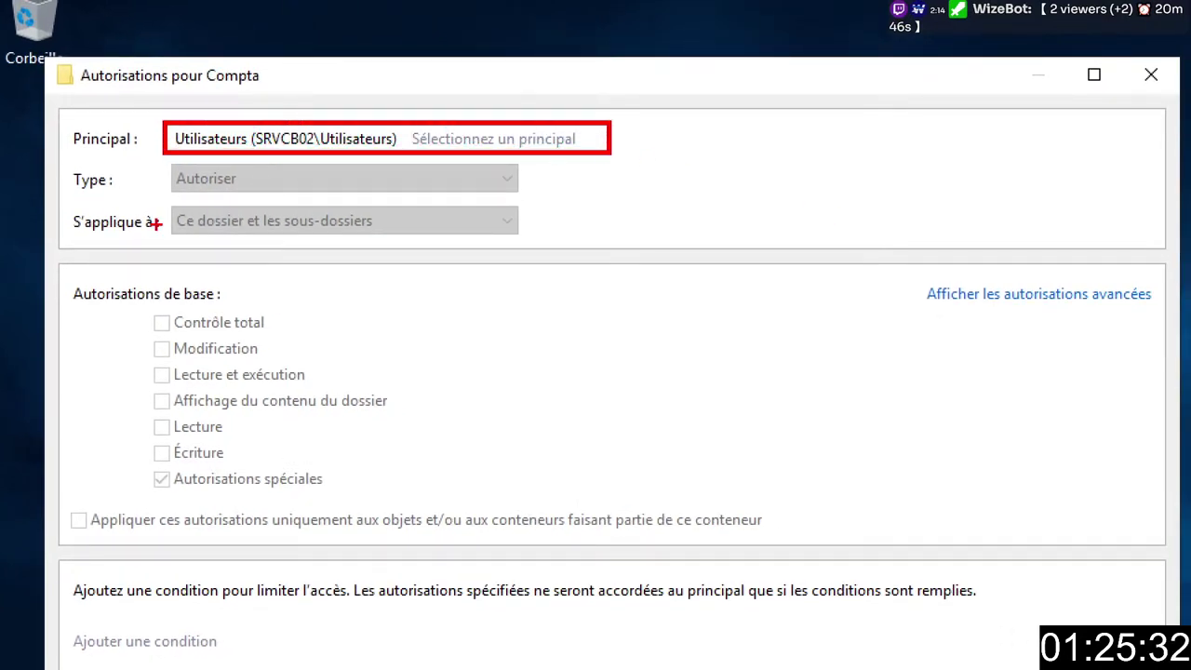
drag(175, 184, 122, 188)
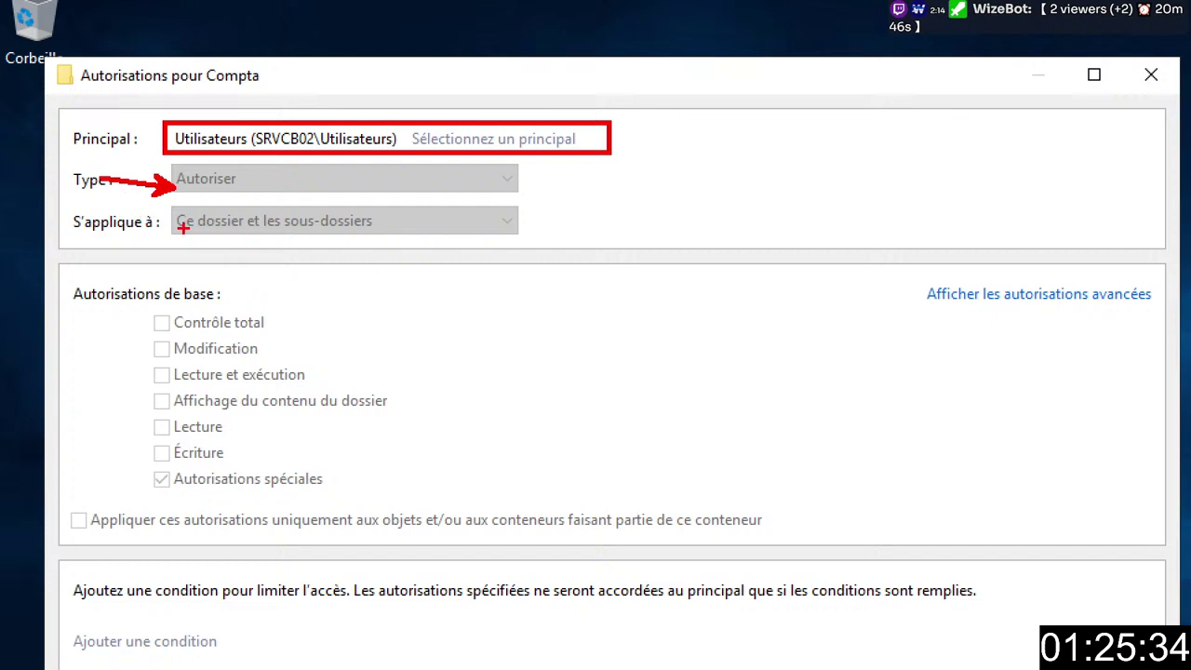
drag(183, 227, 133, 222)
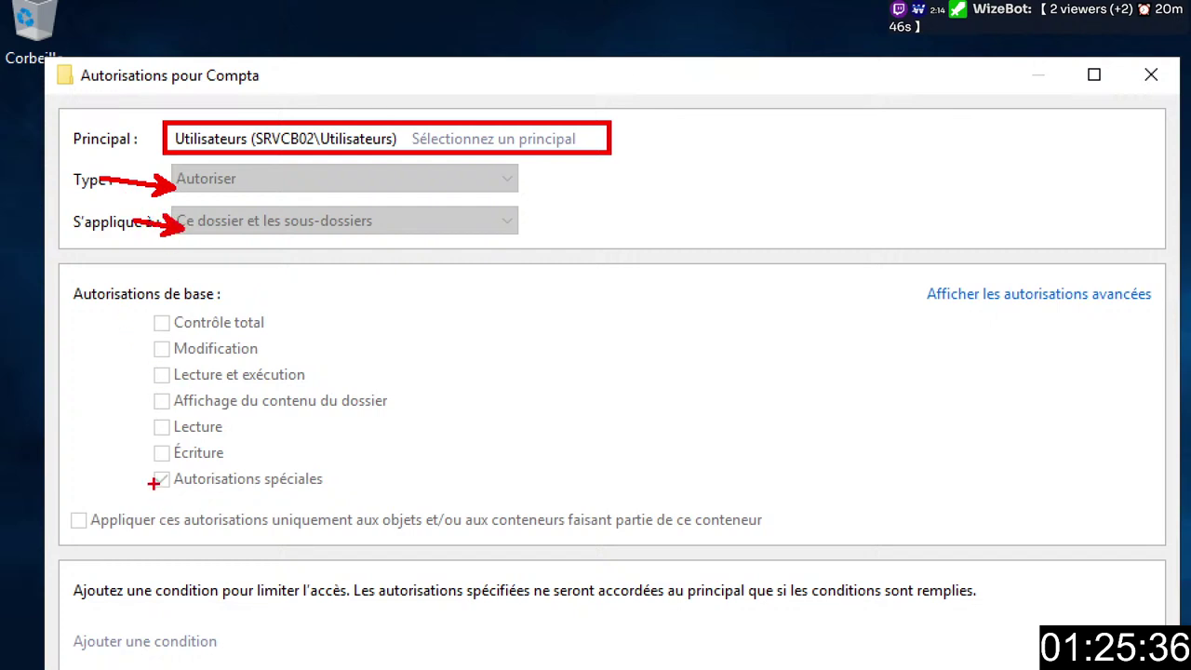
mouse_move(146, 466)
mouse_down()
mouse_move(327, 505)
mouse_move(382, 503)
mouse_up()
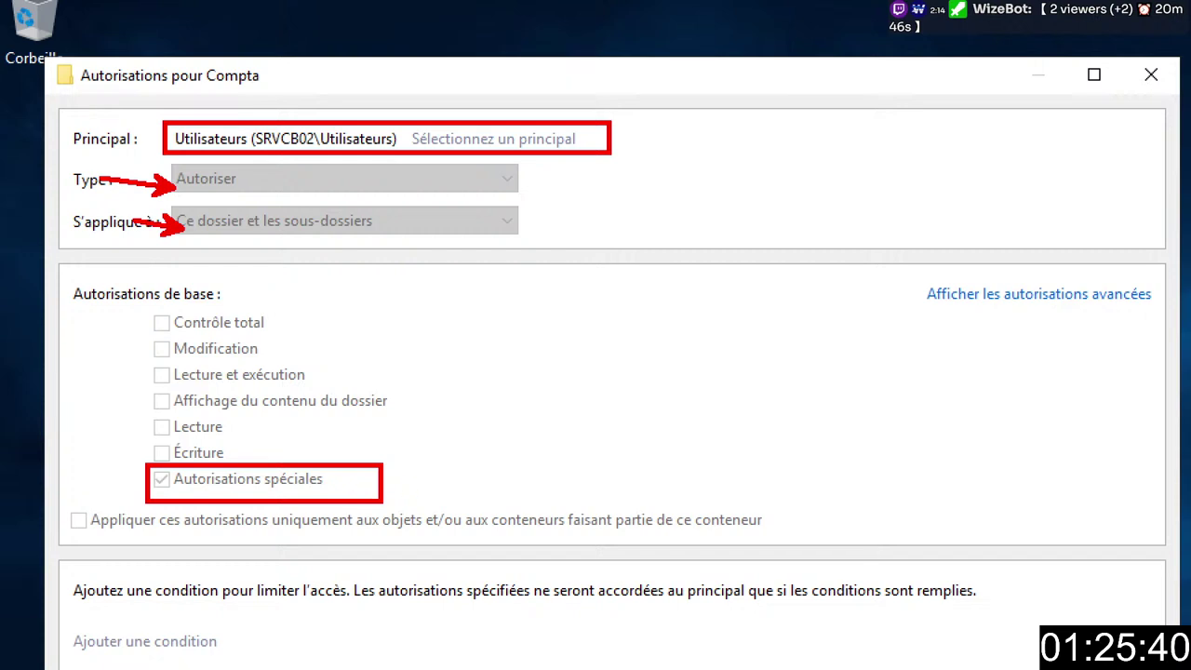
Step: Point arrows at the advanced permissions link of the Utilisateurs special entry and display its advanced permissions
drag(947, 203, 947, 279)
mouse_move(1013, 219)
mouse_down()
mouse_move(1005, 279)
mouse_move(1085, 262)
mouse_up()
drag(1107, 193, 1068, 277)
drag(986, 323, 1001, 322)
drag(993, 310, 986, 365)
drag(1064, 326, 1078, 326)
drag(1070, 313, 1070, 368)
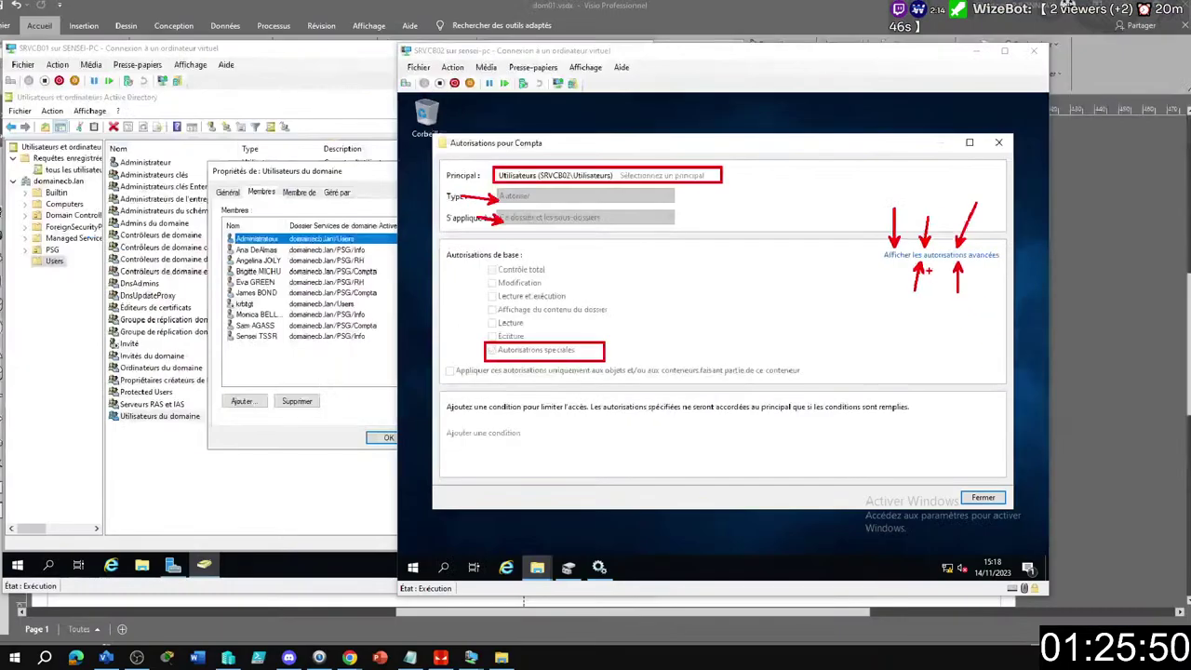
click(1042, 294)
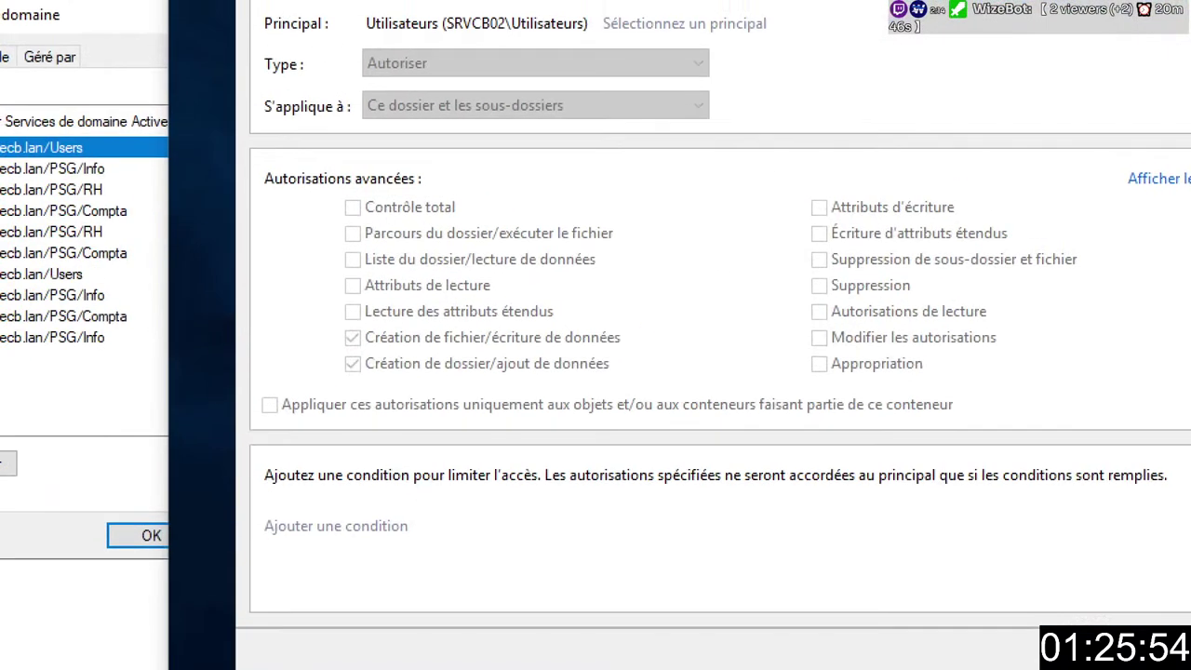
Step: Frame the file and folder creation rights, close the entry, and frame the Lecture et exécution entry for Utilisateurs
drag(334, 326, 657, 381)
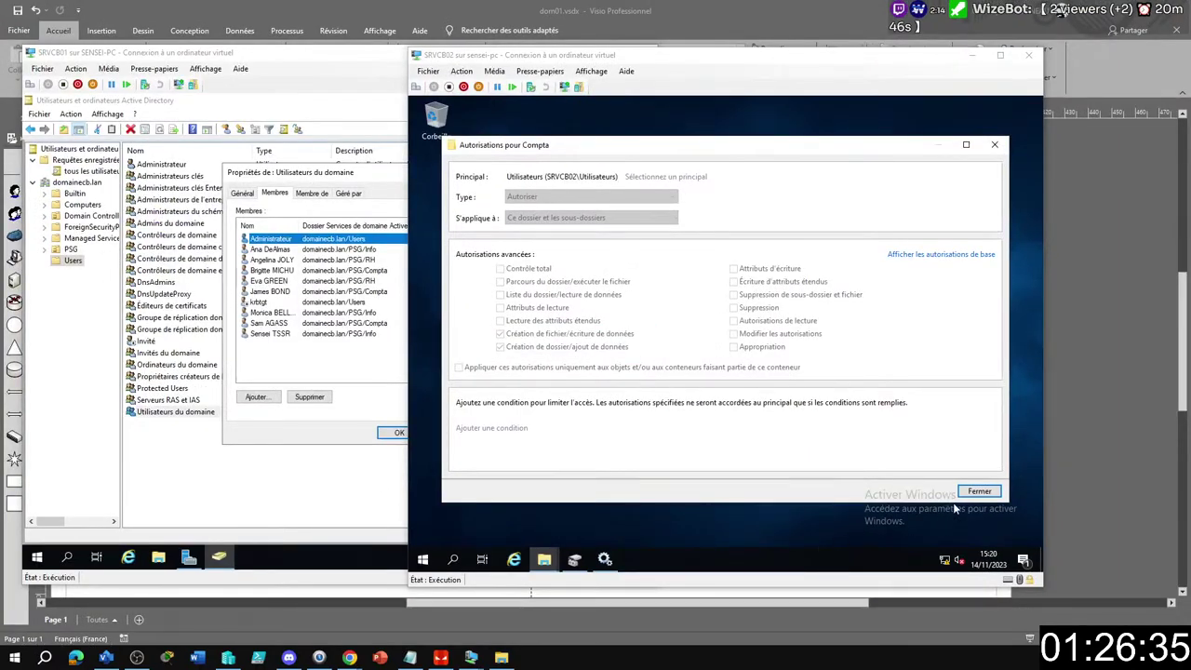
click(967, 493)
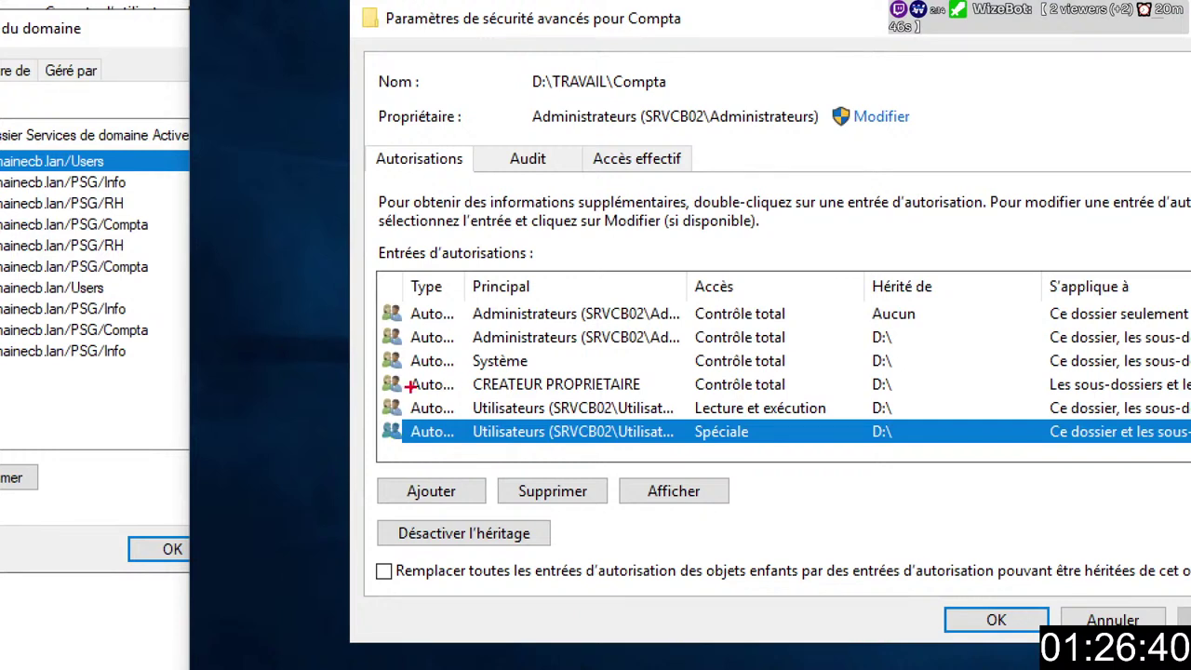
mouse_move(374, 397)
mouse_down()
mouse_move(718, 451)
mouse_move(874, 424)
mouse_up()
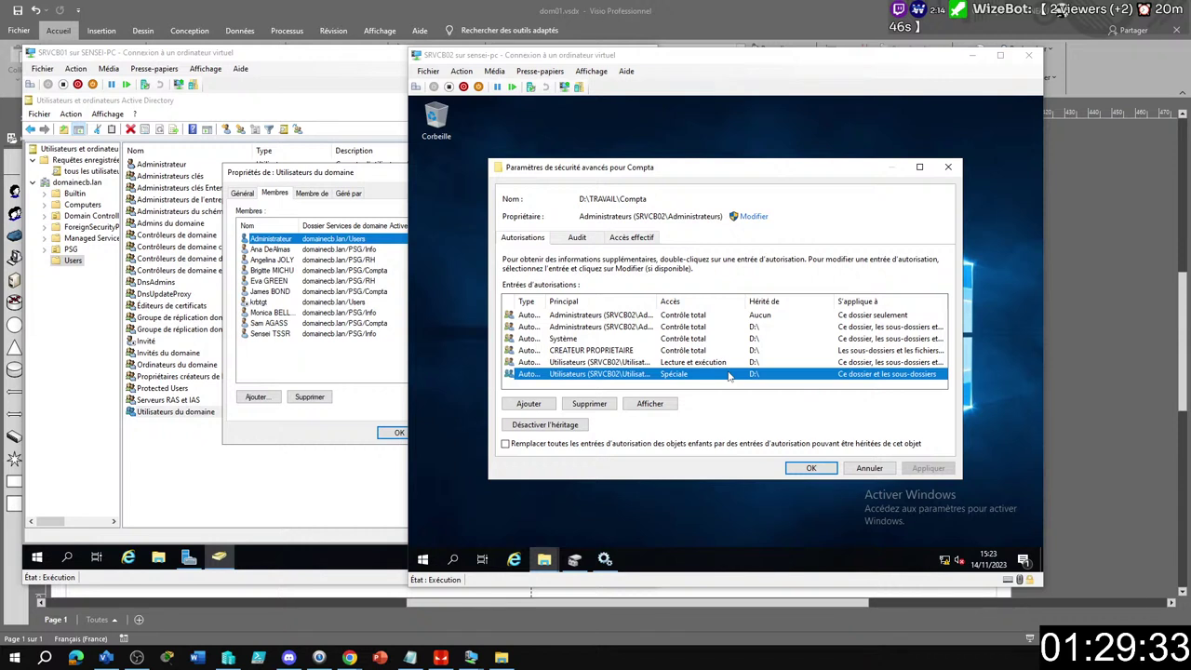
Step: Cancel the advanced security settings and mark the Sécurité heading and the Modifier command in Compta's properties on screen
click(869, 468)
drag(642, 188, 662, 157)
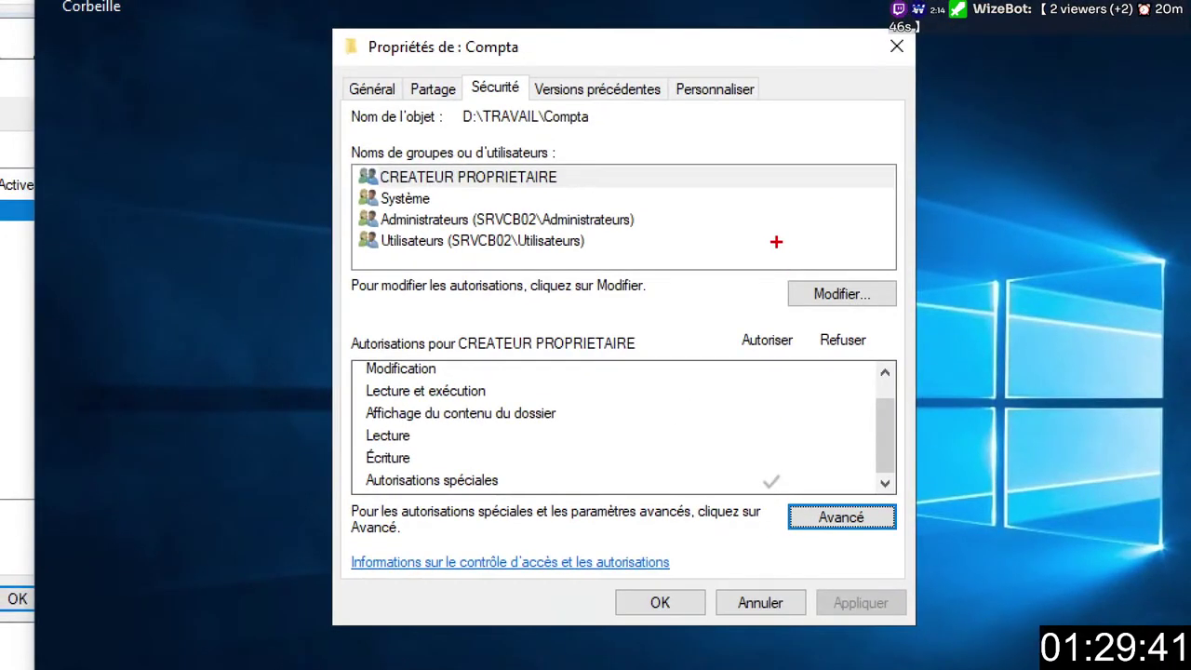
drag(452, 63, 544, 110)
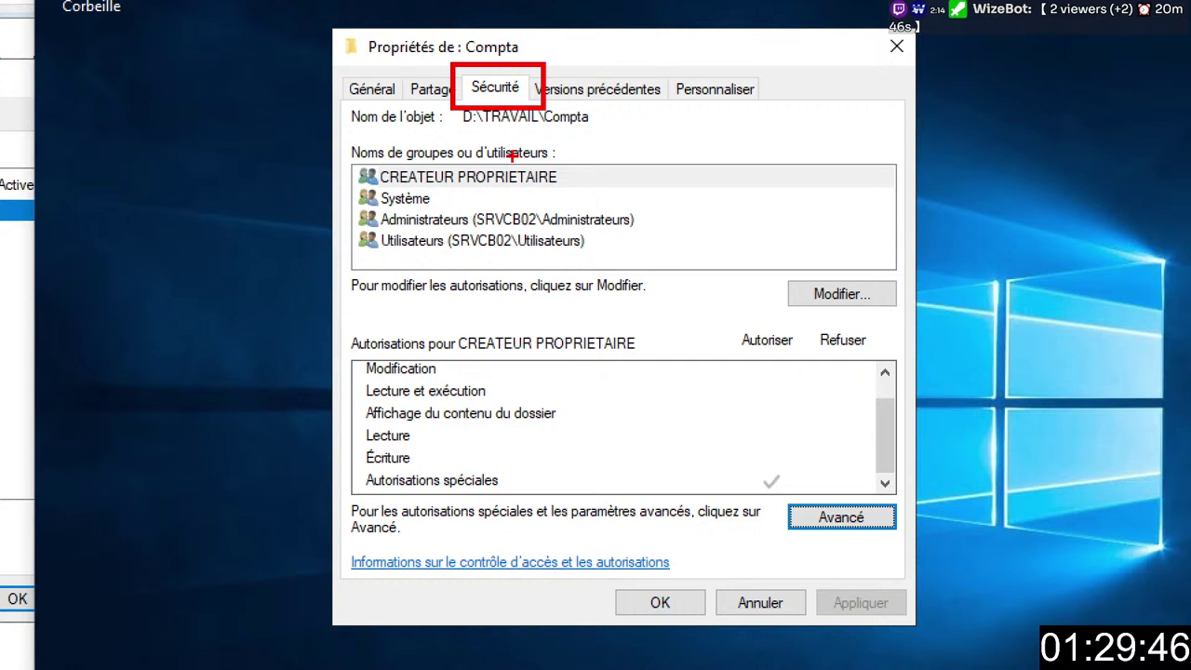
drag(887, 299, 963, 339)
drag(860, 281, 860, 197)
drag(810, 289, 749, 273)
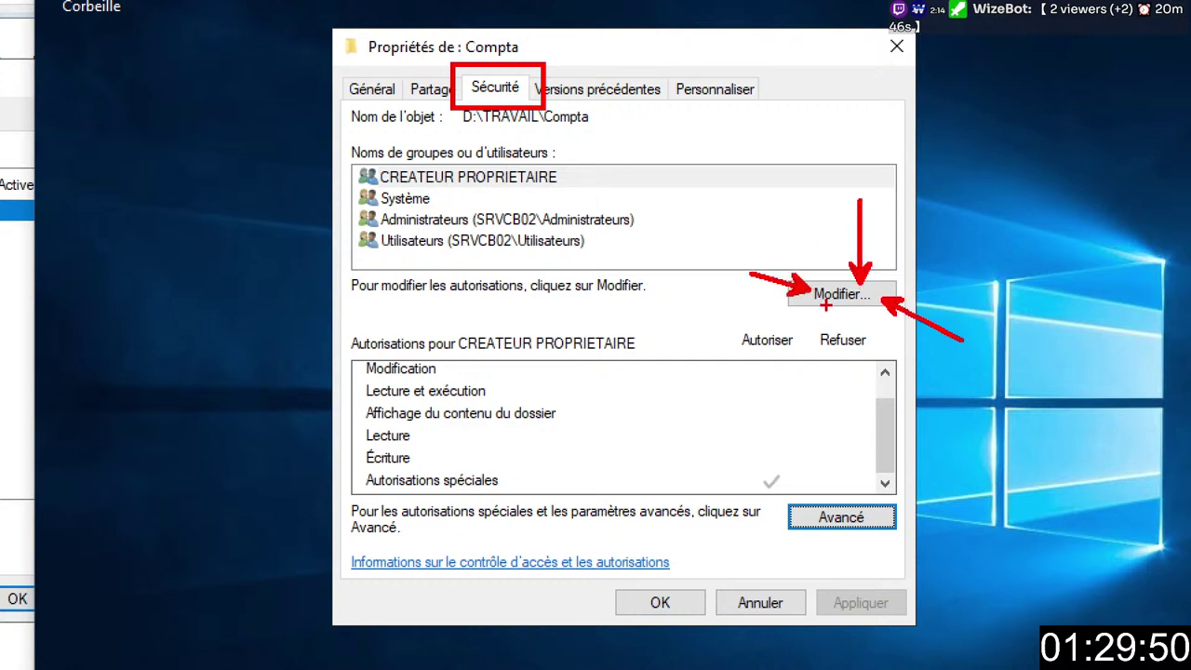
drag(826, 307, 768, 383)
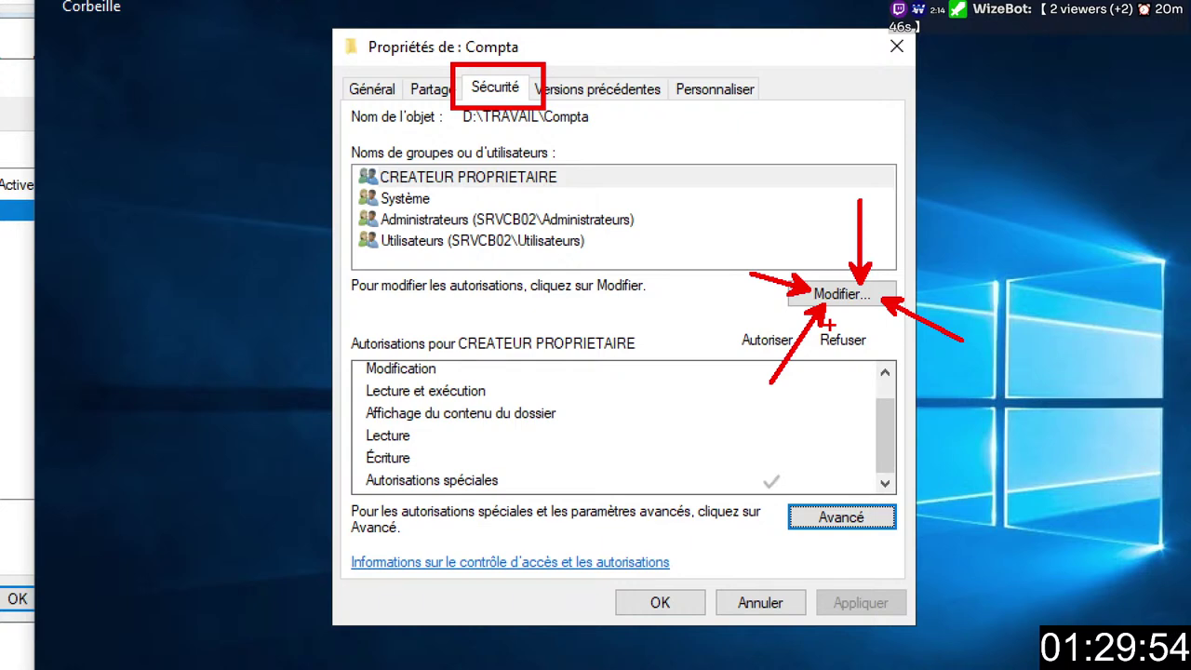
key(Escape)
Step: Open Compta's permissions for editing, select Utilisateurs (SRVCB02\Utilisateurs), and mark that group and the Supprimer command on screen
click(810, 281)
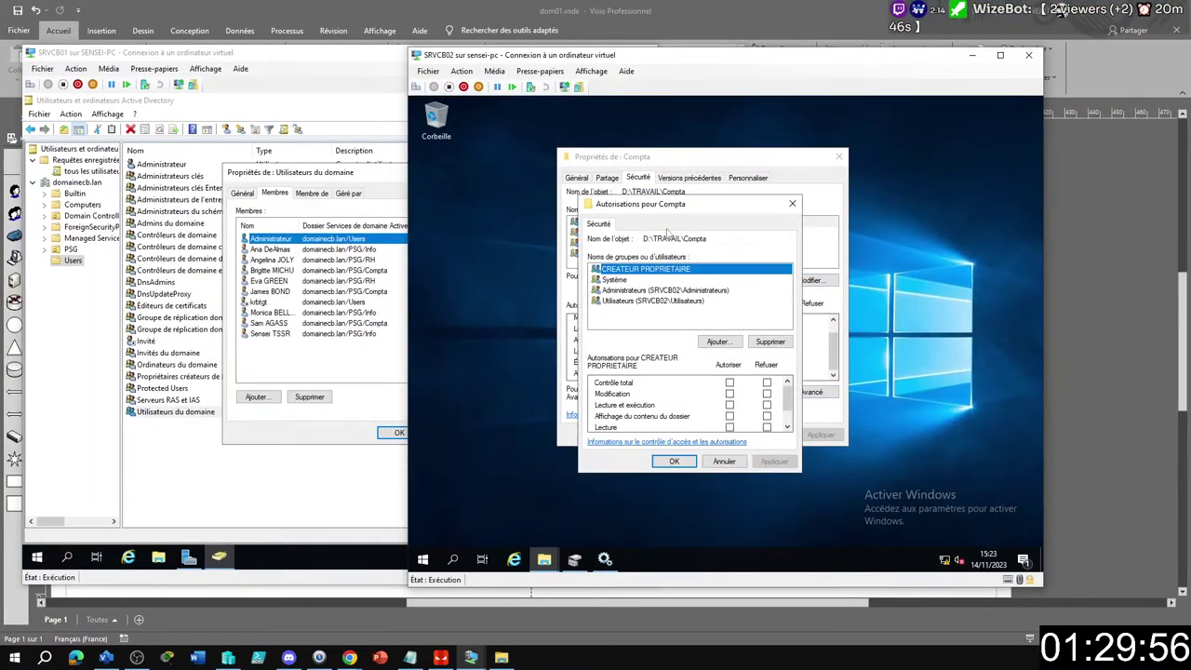
click(636, 304)
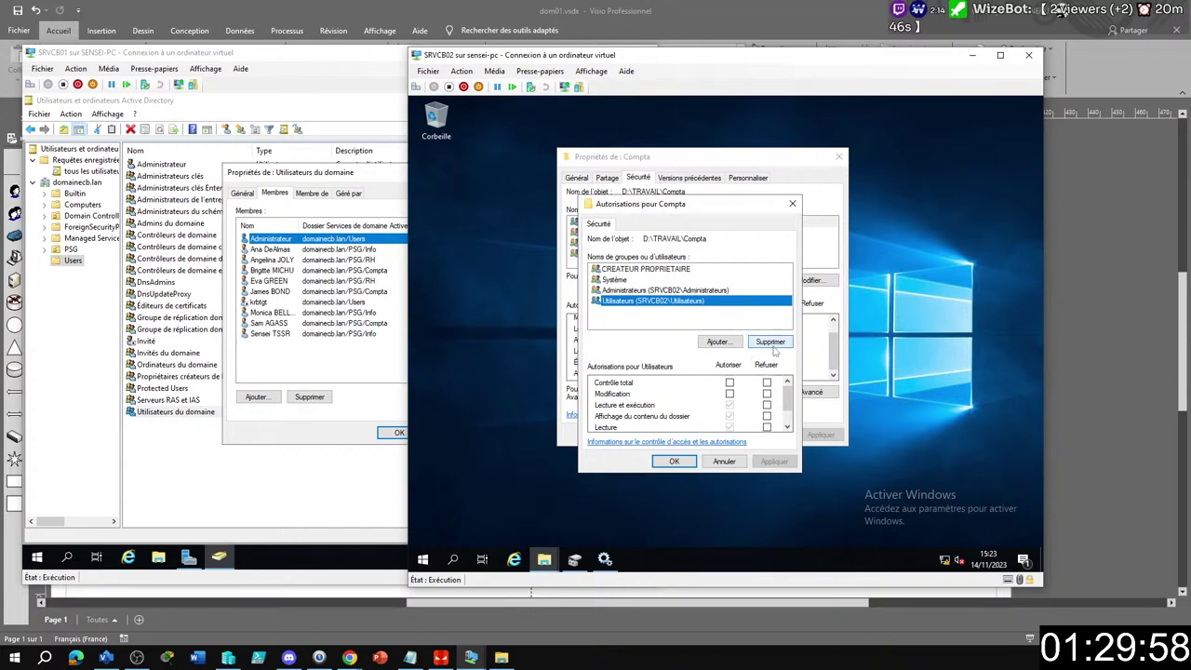
click(781, 666)
key(ctrl+1)
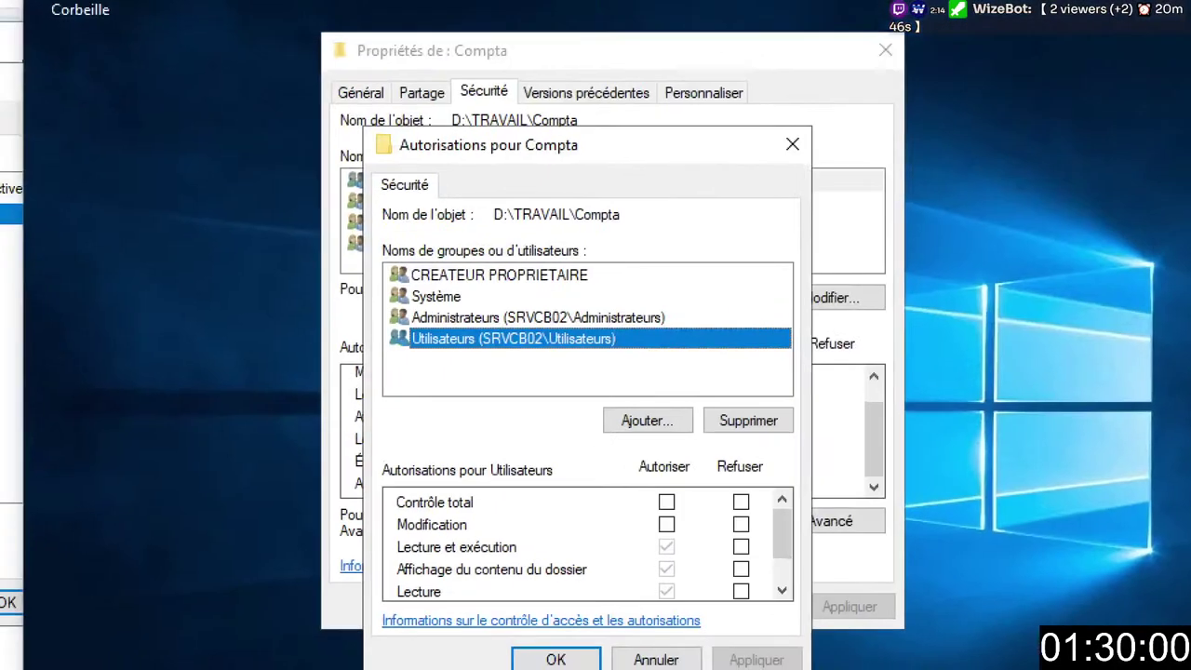
mouse_move(392, 248)
mouse_down()
mouse_move(484, 288)
mouse_move(684, 289)
mouse_up()
drag(791, 354, 889, 353)
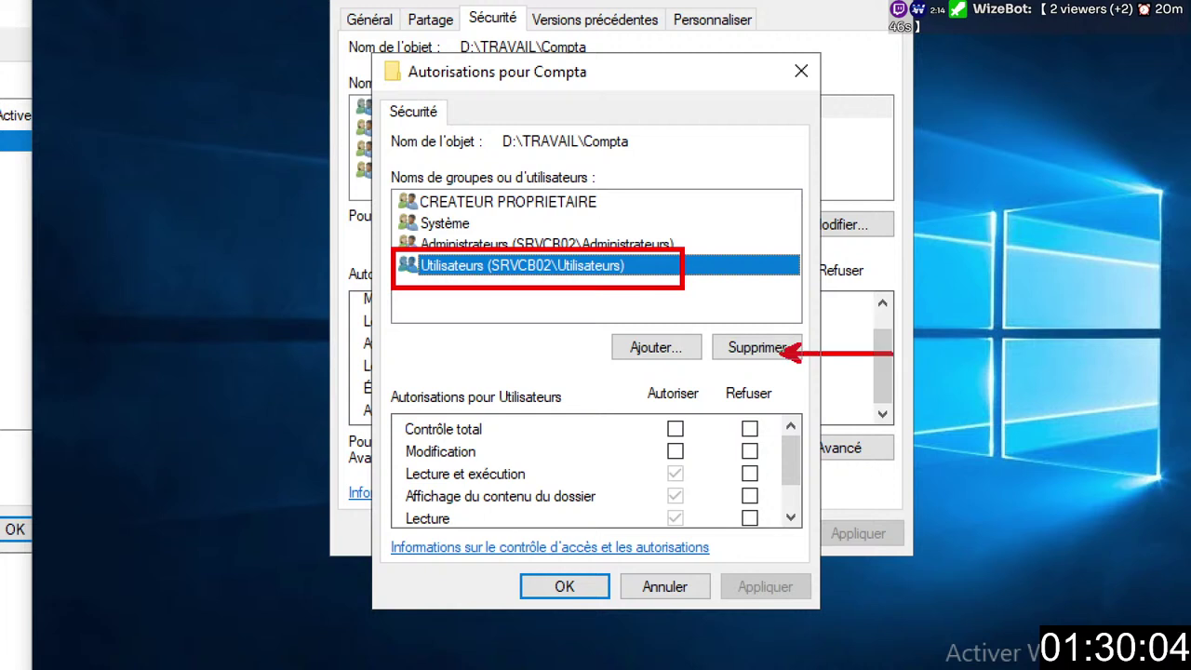
drag(744, 357, 704, 382)
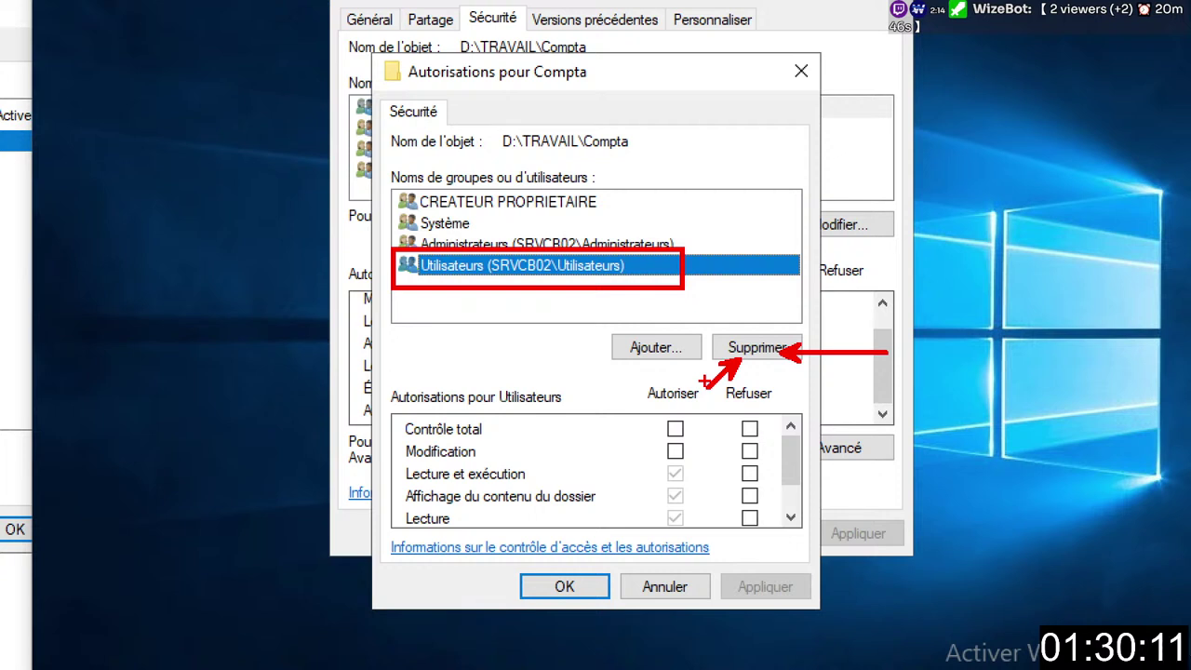
mouse_move(382, 53)
mouse_down()
mouse_move(654, 94)
mouse_move(756, 61)
mouse_up()
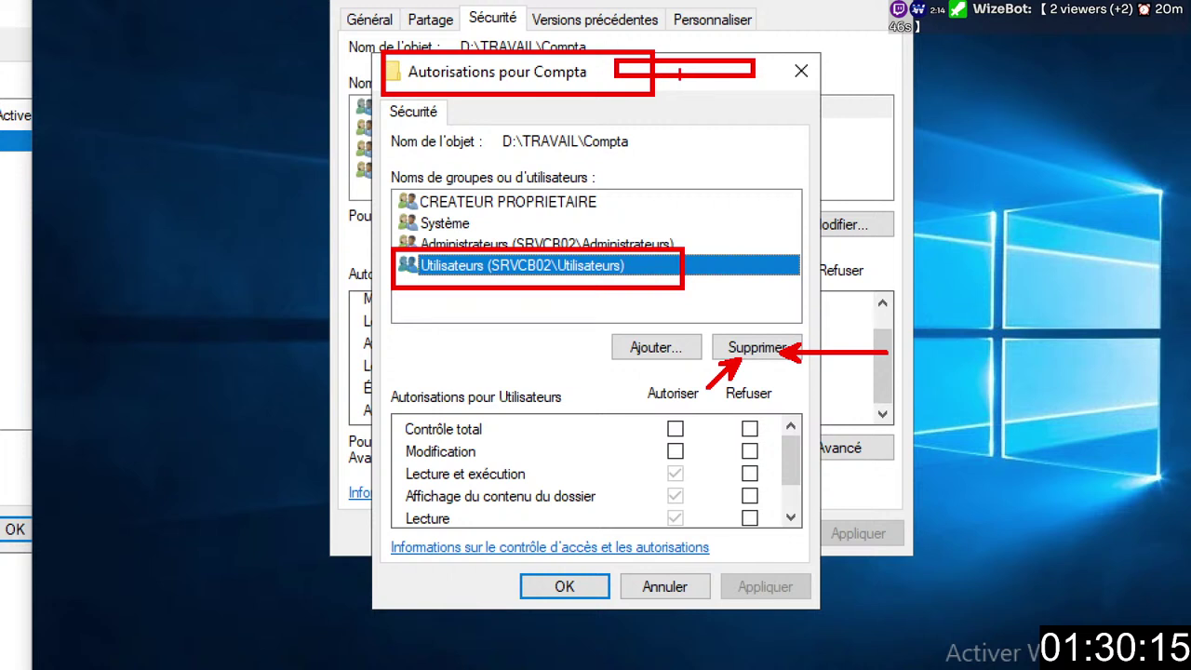
key(ctrl+z)
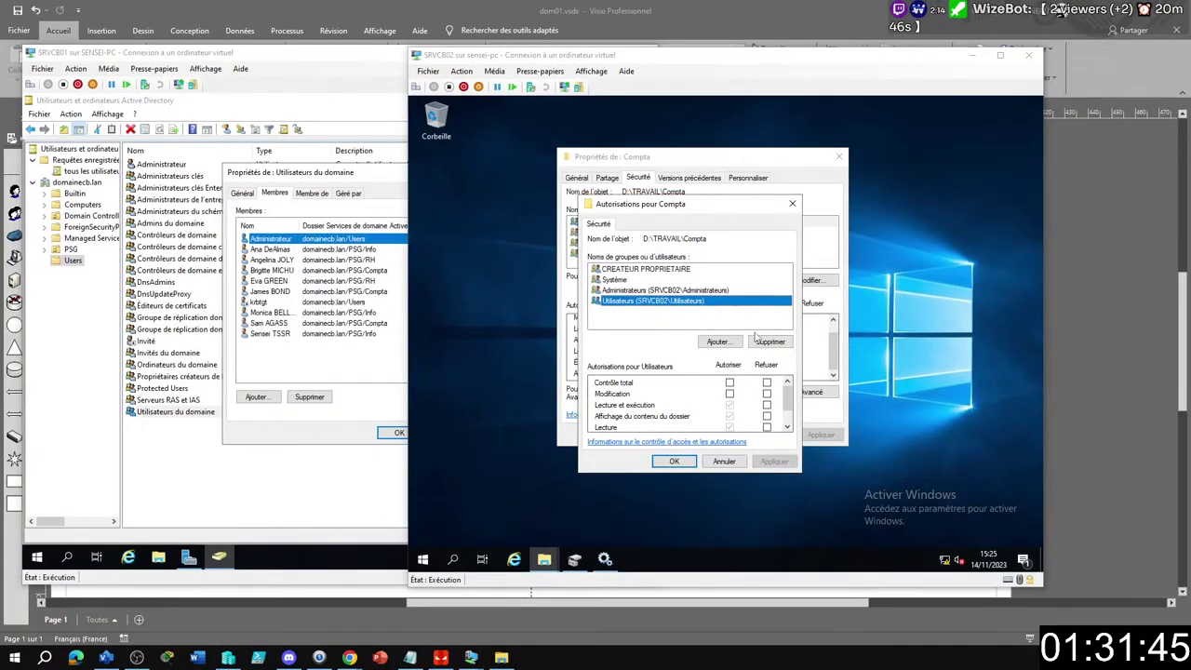
Step: Try to remove Utilisateurs from Compta's permissions and mark the passages about inherited authorizations in the security message
click(749, 352)
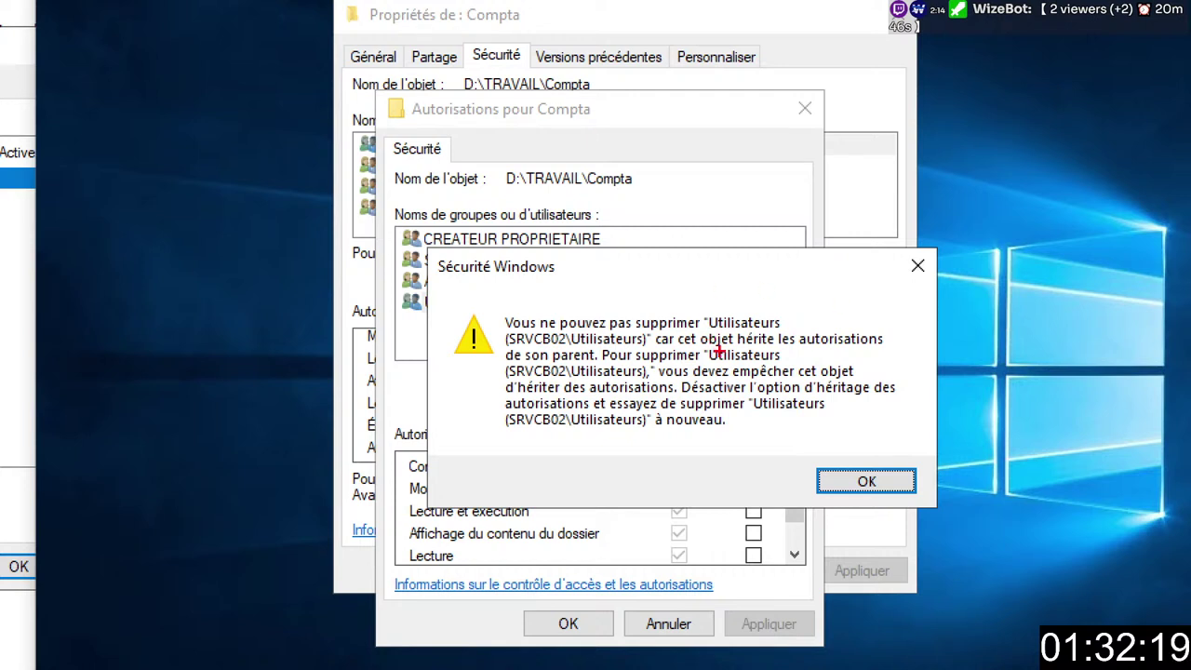
drag(730, 327, 907, 350)
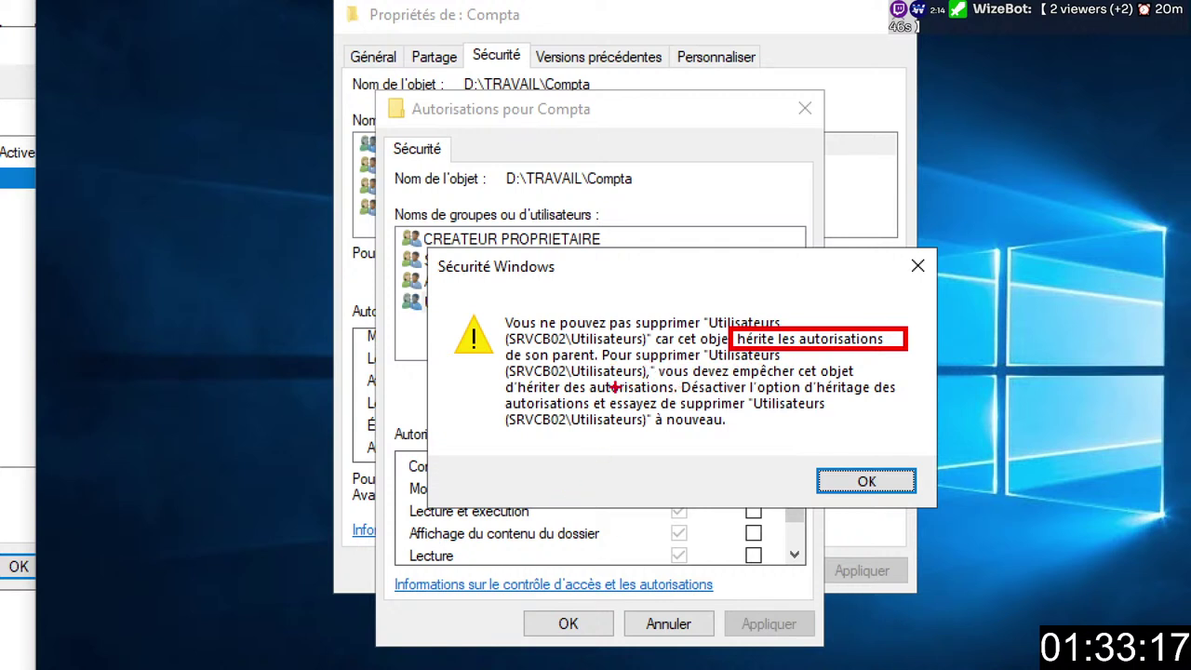
drag(733, 381, 864, 381)
drag(500, 402, 677, 393)
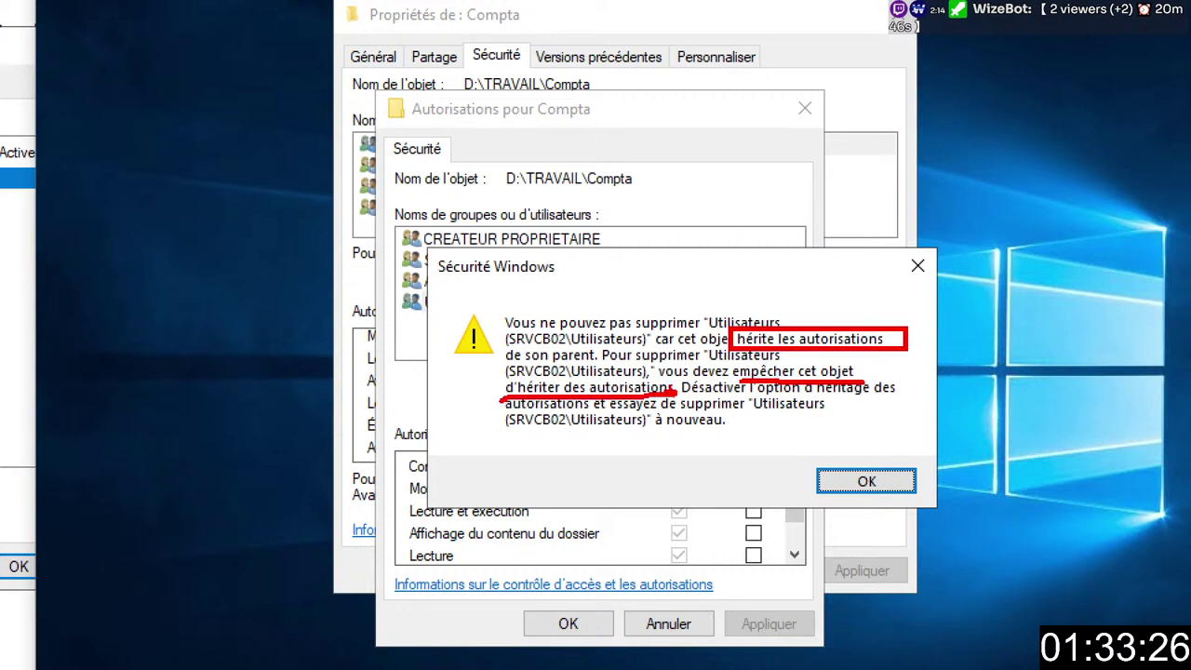
drag(687, 401, 879, 398)
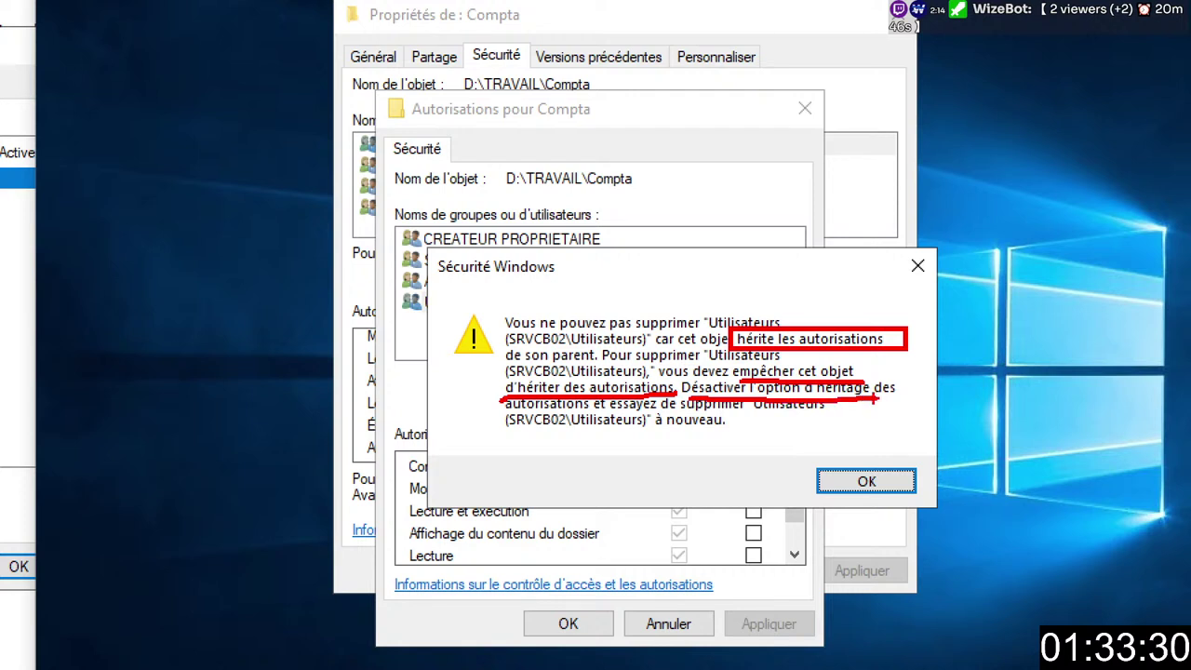
Step: Undo the on-screen marks, dismiss the security message and cancel editing Compta's permissions
key(ctrl+z)
key(ctrl+z)
key(ctrl+z)
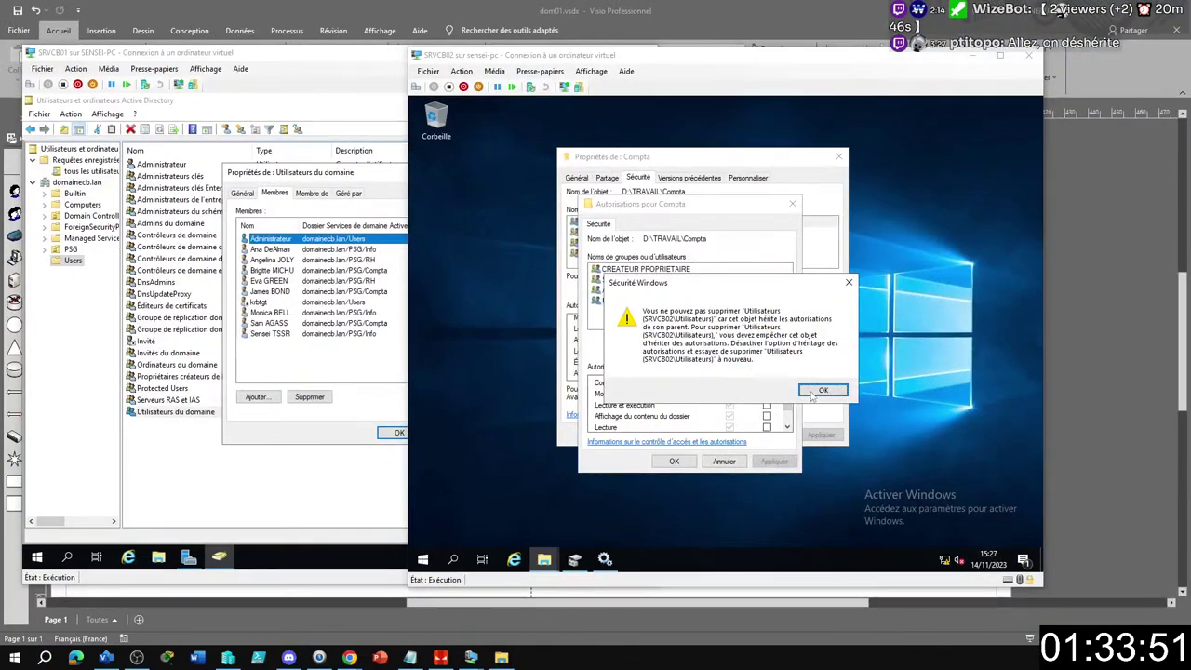
click(866, 481)
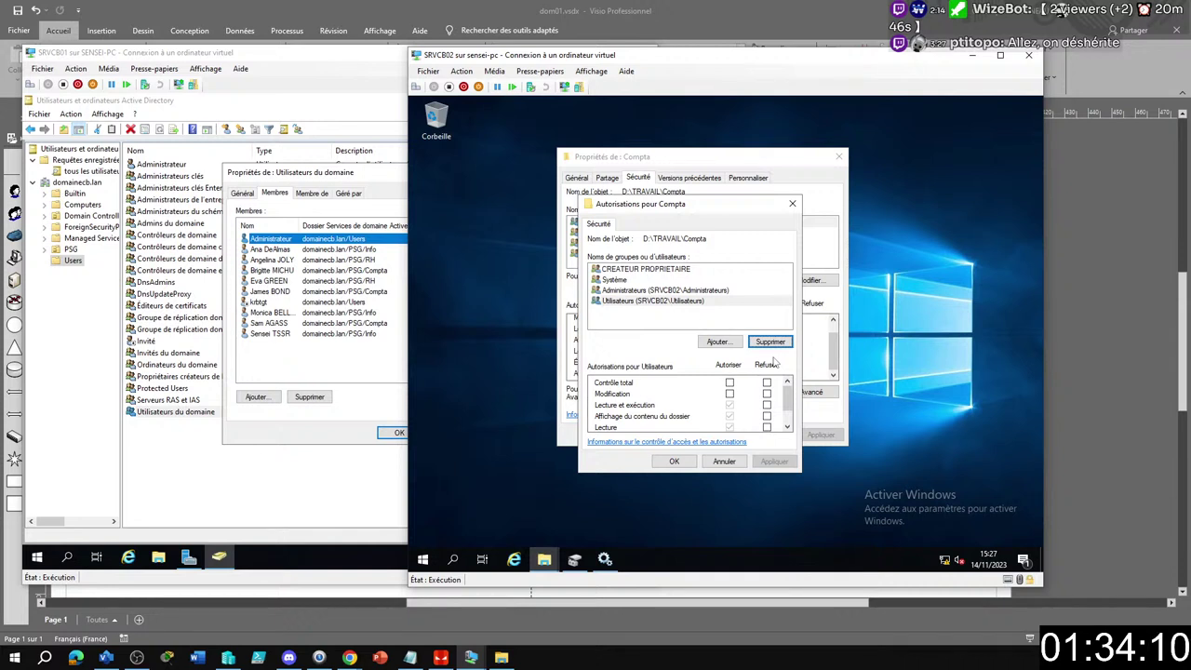
click(727, 462)
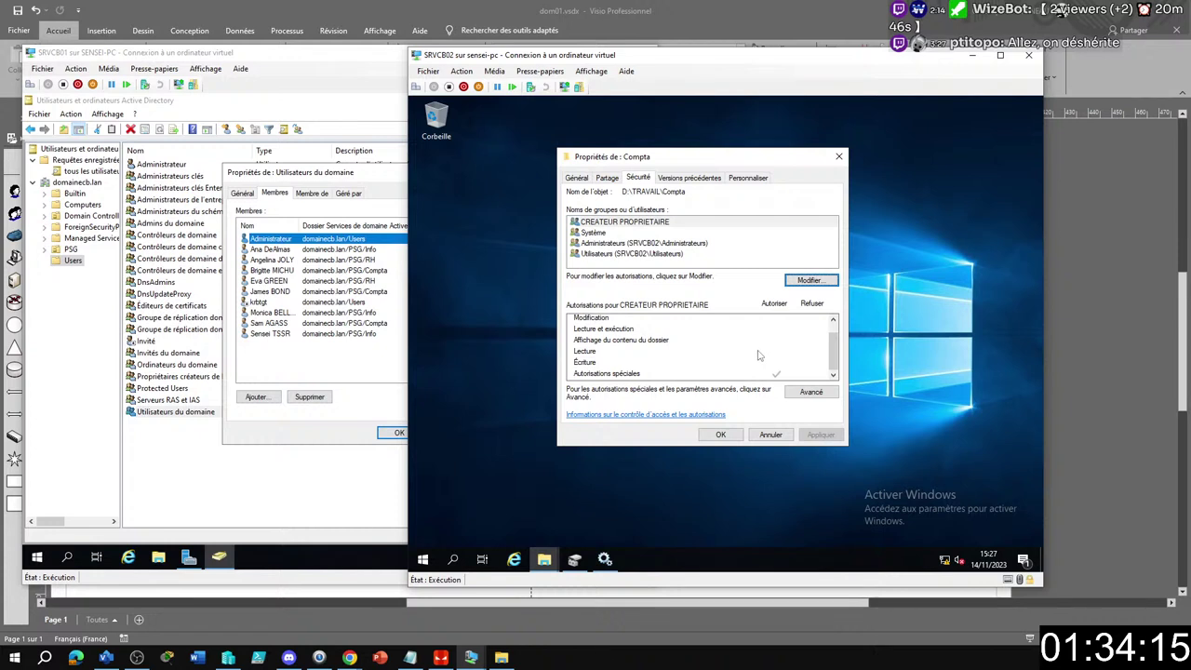
scroll(759, 356, up, 1)
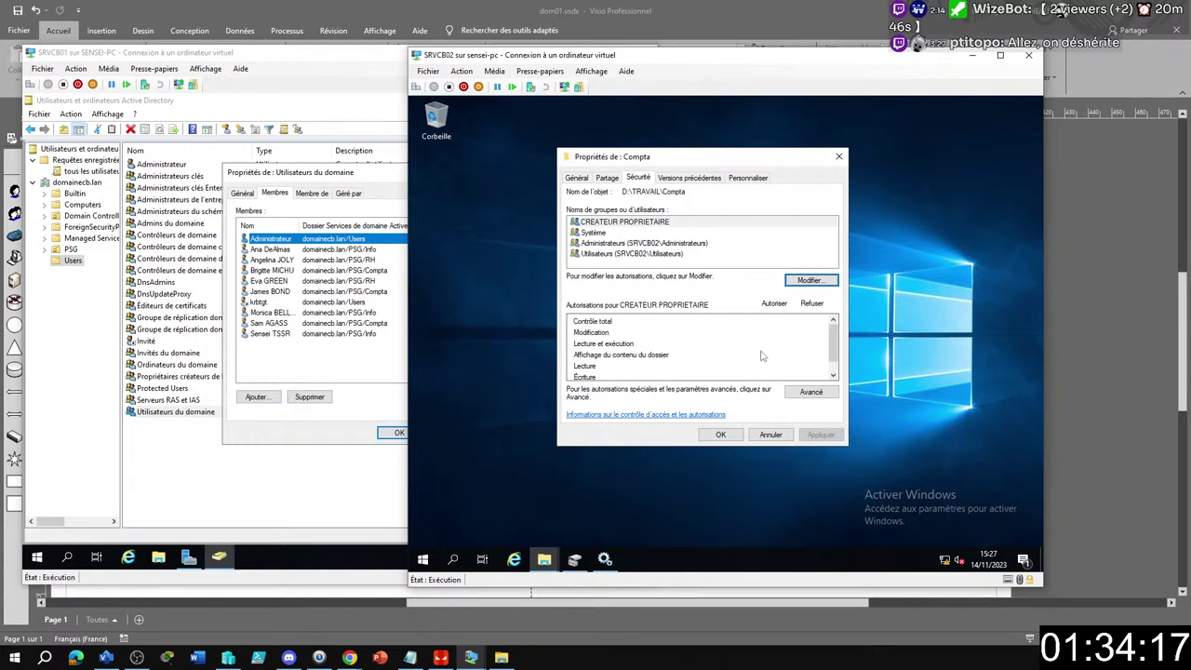
scroll(761, 358, down, 1)
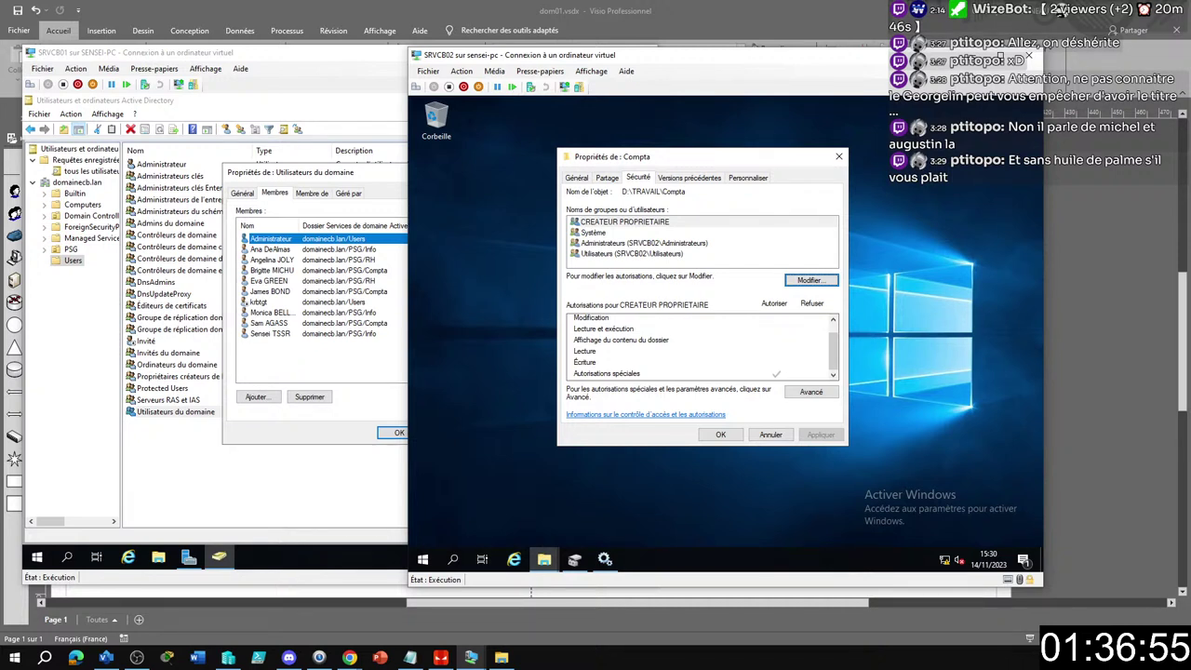
right_click(1100, 18)
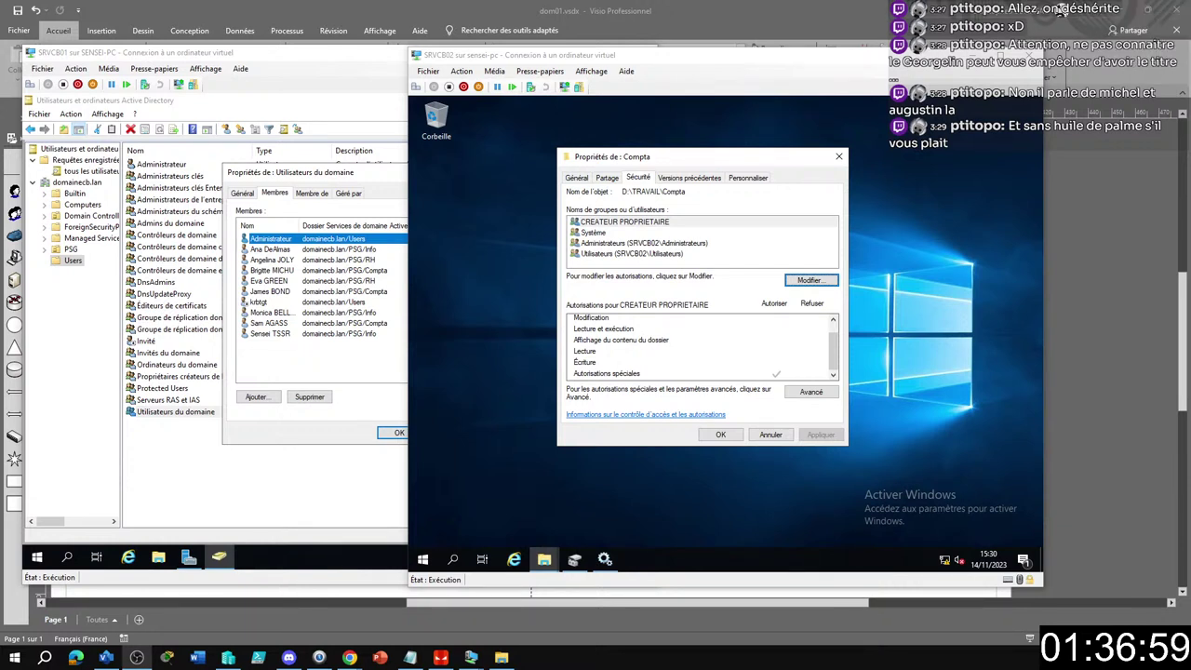
right_click(1088, 17)
click(1117, 22)
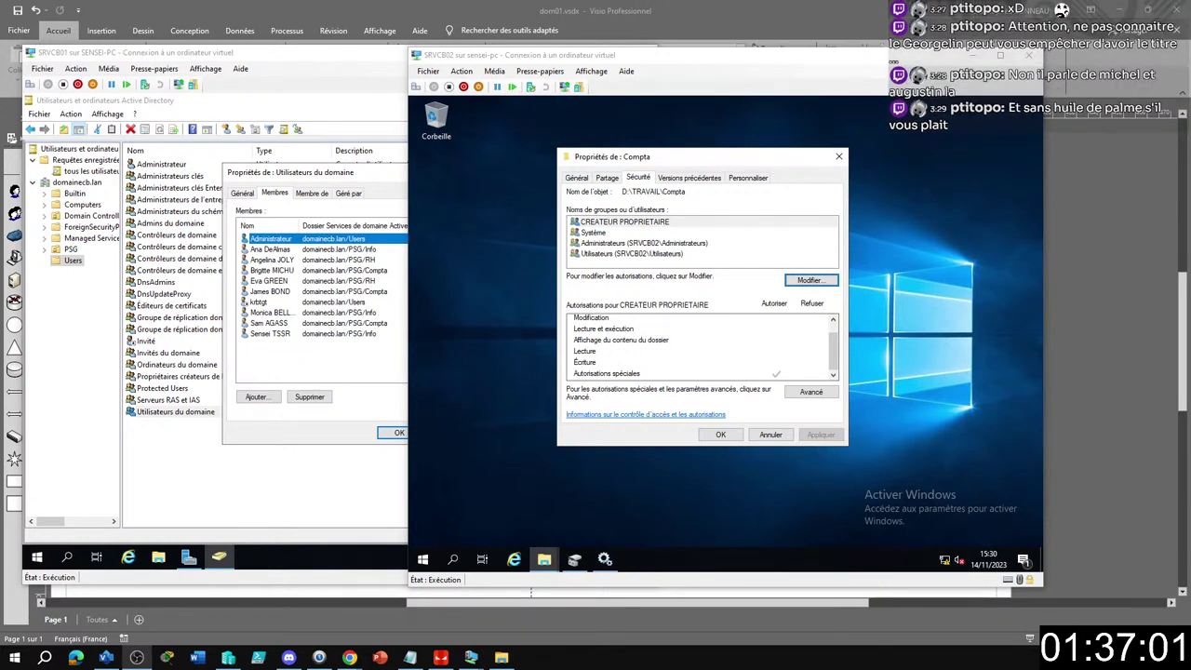
right_click(1061, 12)
click(1061, 19)
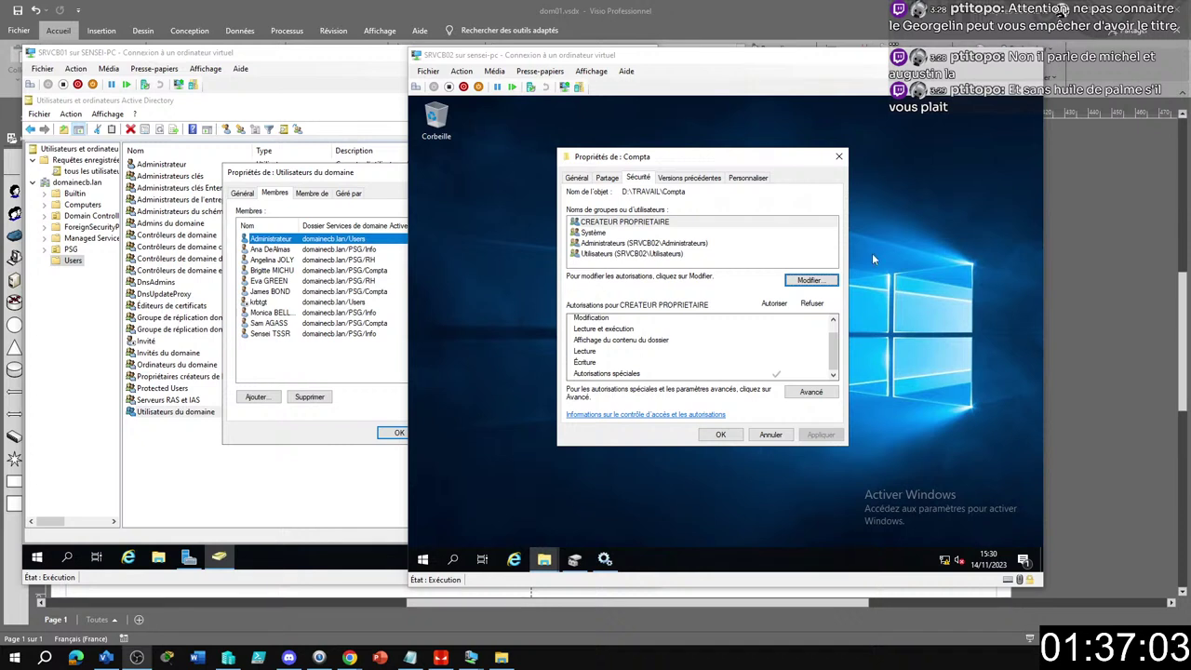
click(719, 158)
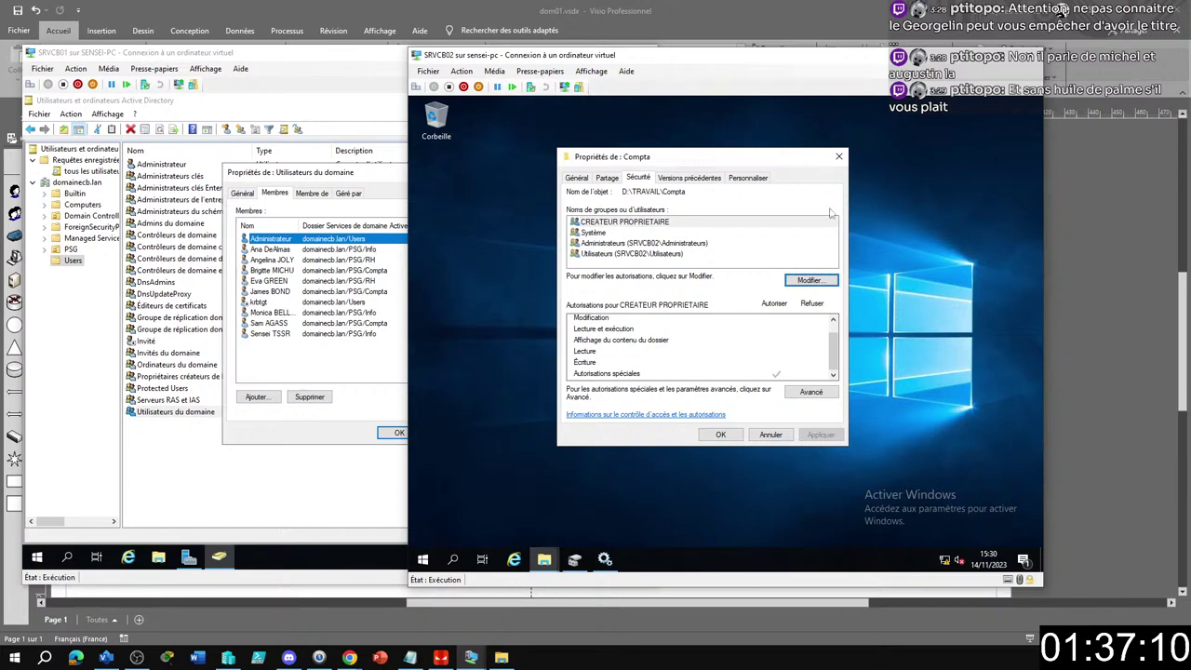
Step: Open Compta's advanced security settings, request disabling inheritance, and mark the question and both choices in the Bloquer l'héritage prompt on screen
click(810, 392)
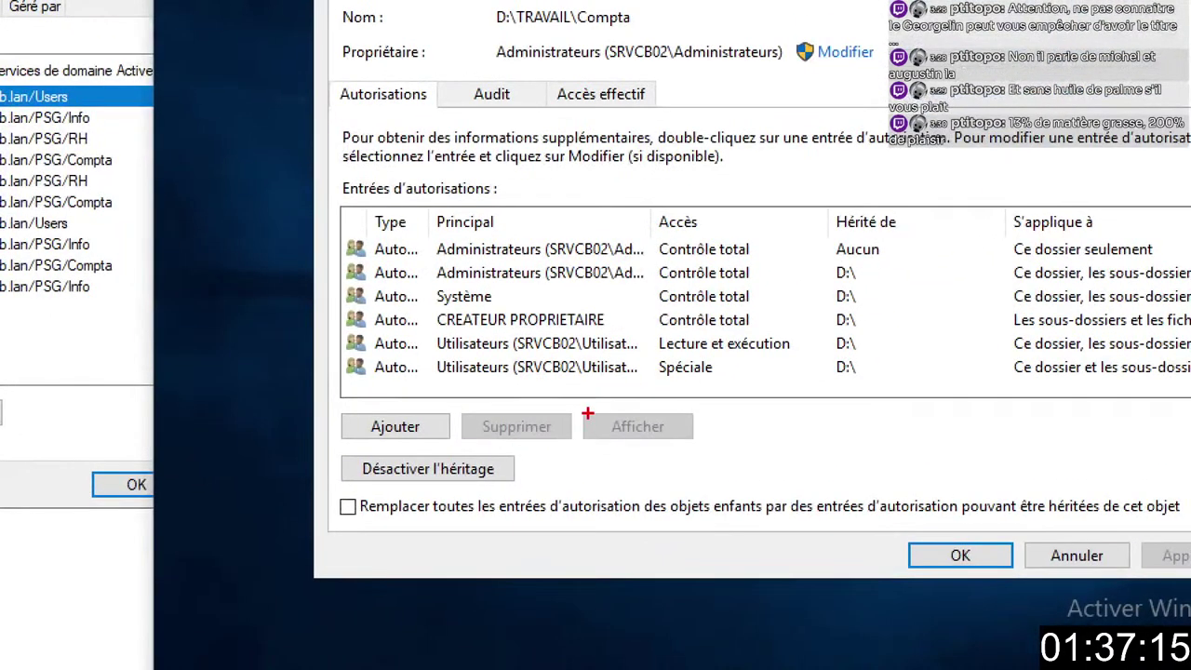
drag(328, 441, 574, 491)
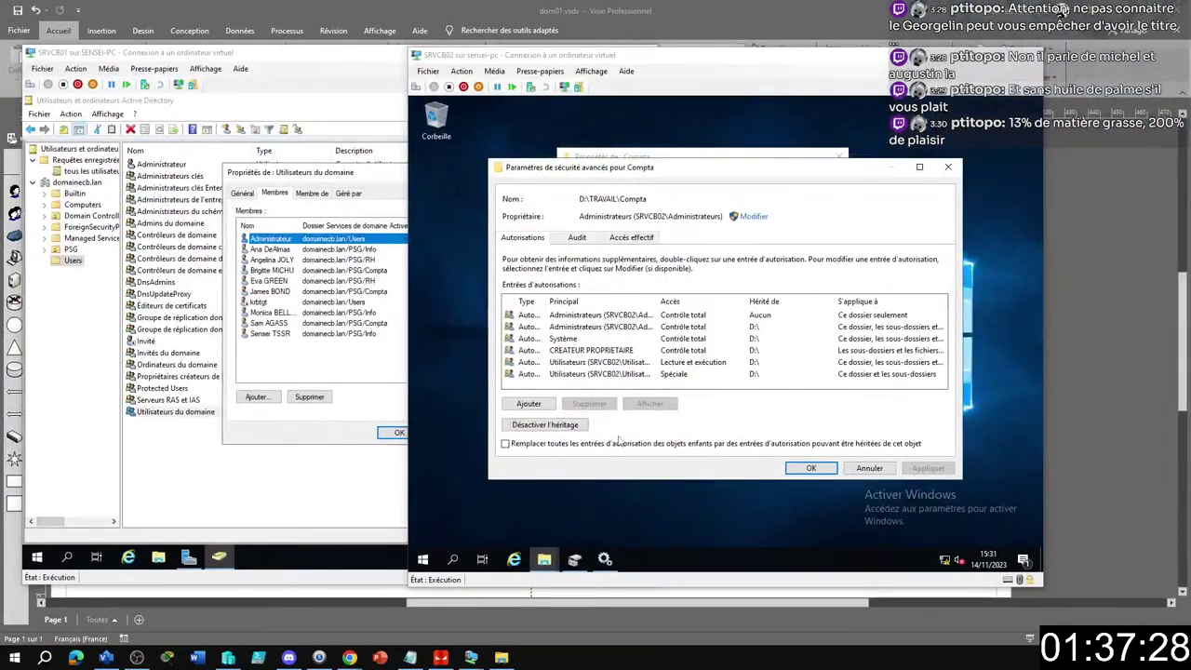
click(564, 425)
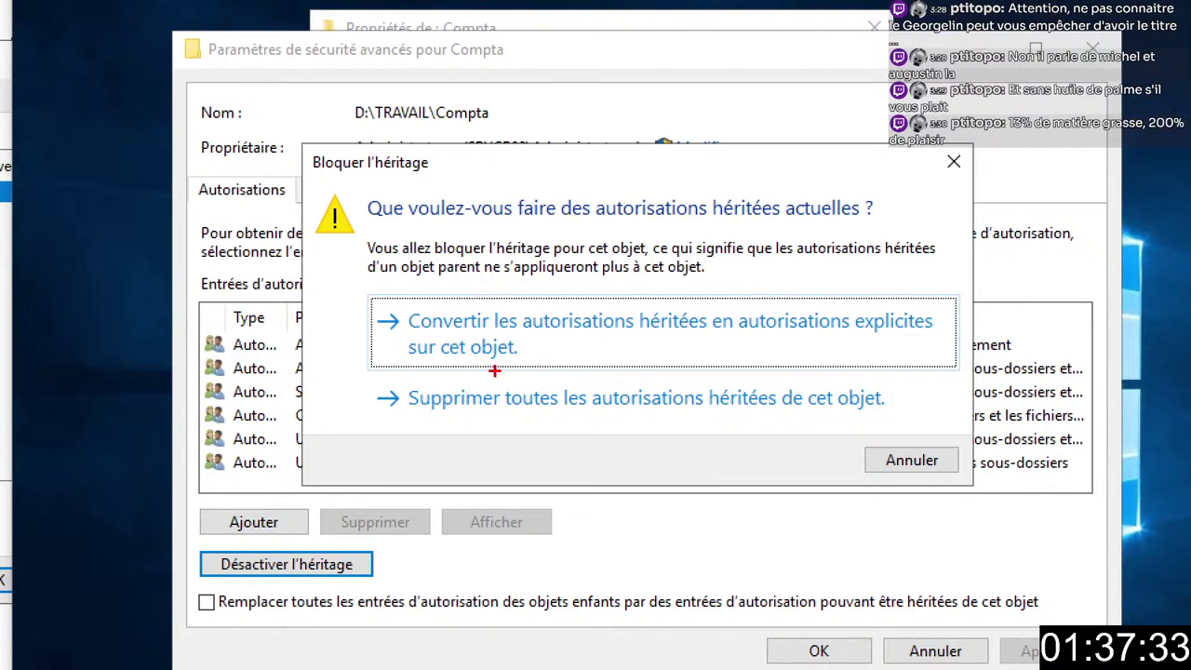
drag(377, 321, 323, 308)
mouse_move(532, 221)
mouse_down()
mouse_move(675, 233)
mouse_move(897, 216)
mouse_move(891, 197)
mouse_move(902, 244)
mouse_move(745, 191)
mouse_move(882, 181)
mouse_up()
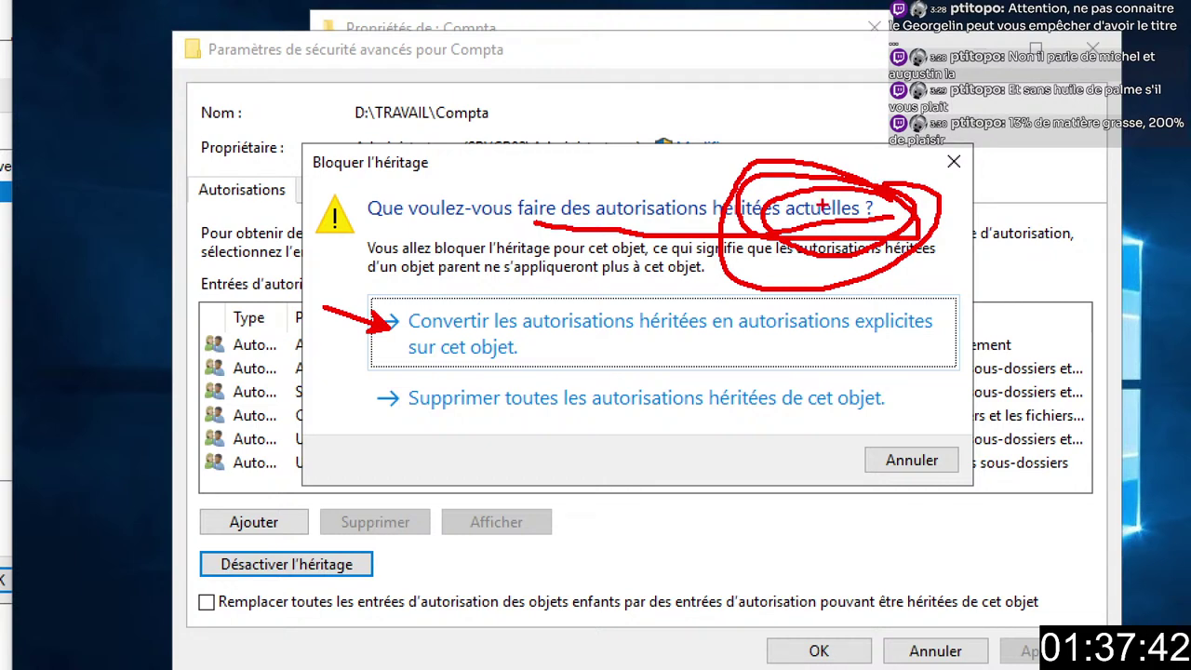
drag(387, 401, 270, 402)
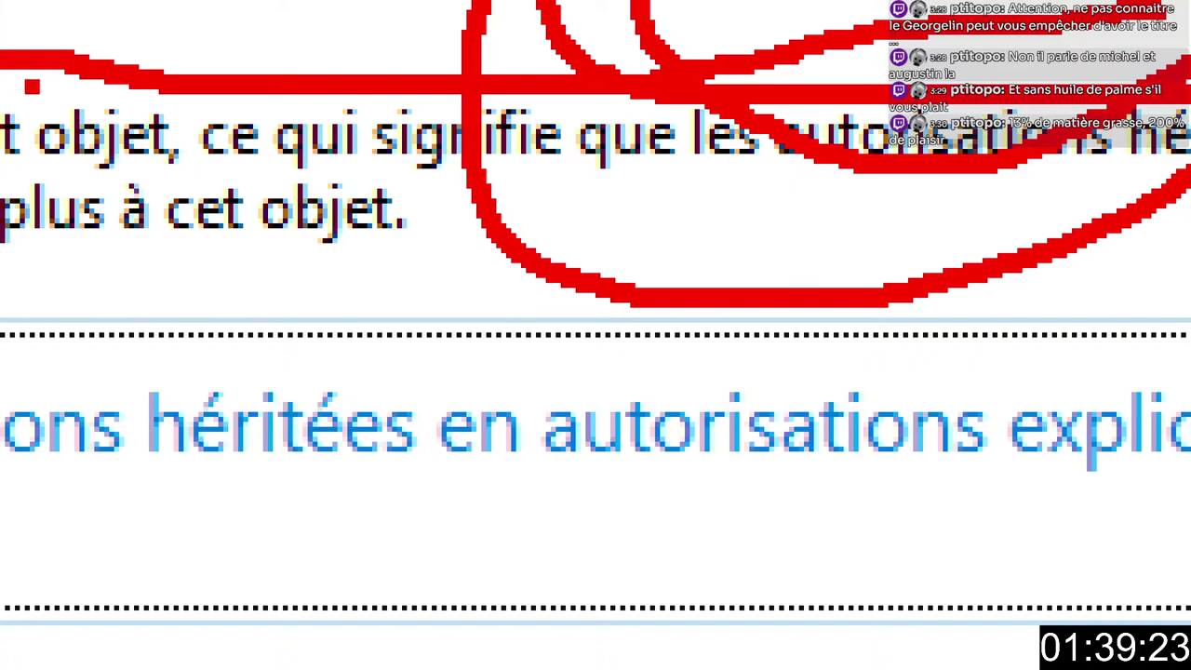
key(Escape)
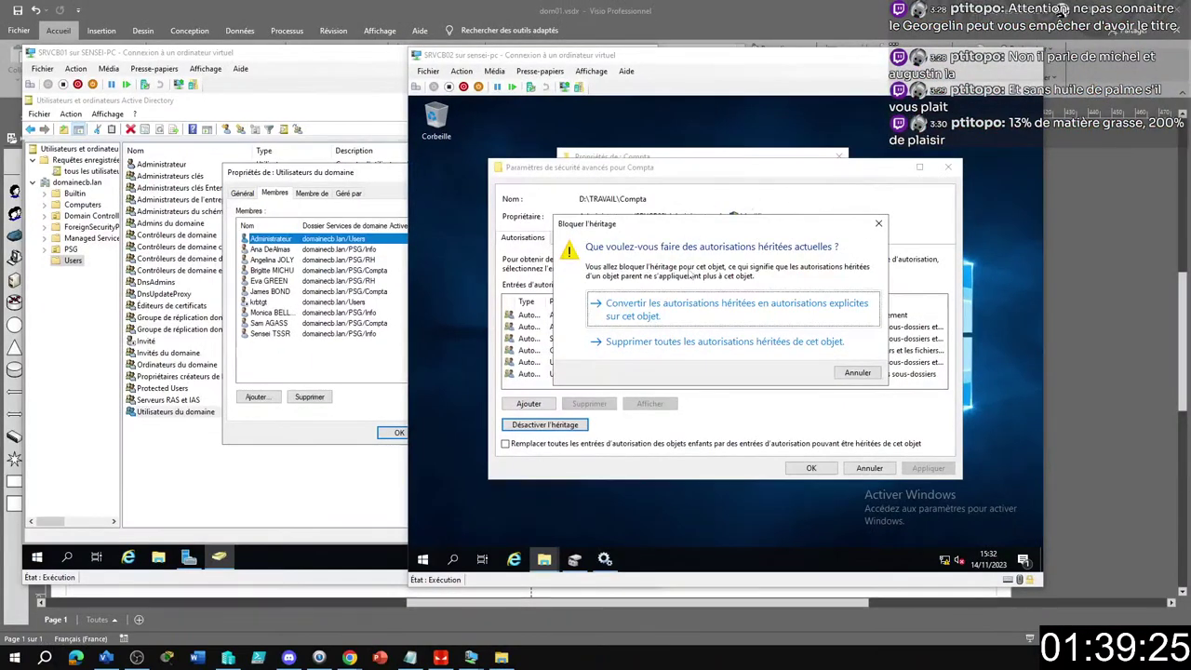
Step: Try removing all inherited permissions from Compta, and cancel the advanced security settings
click(640, 345)
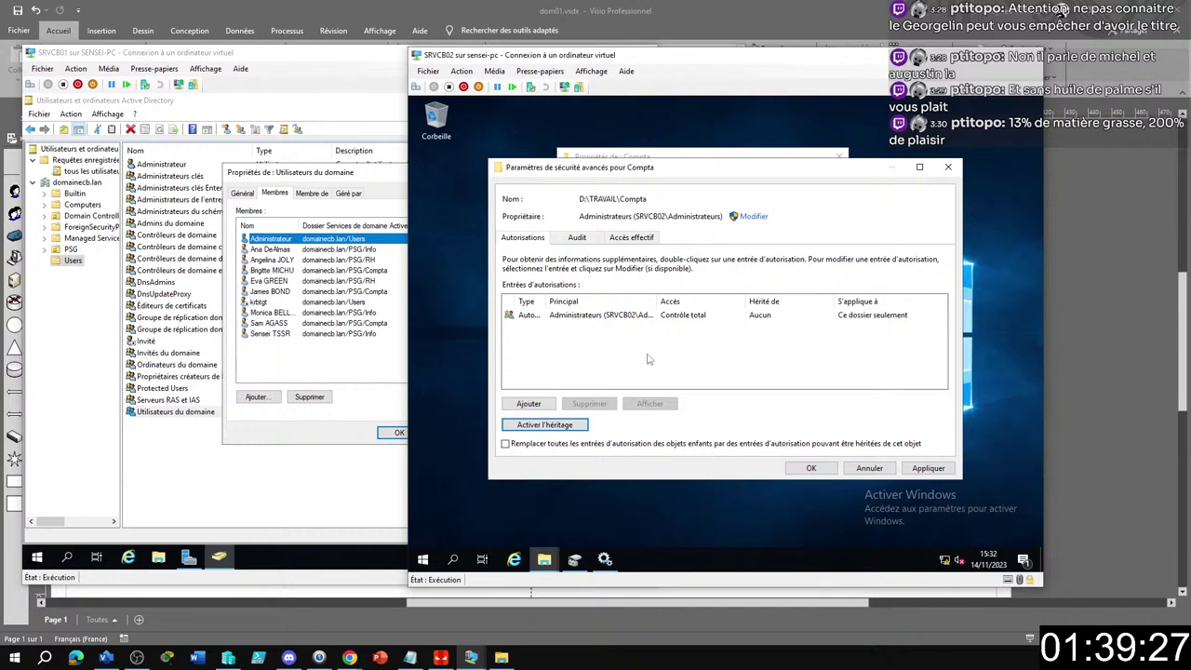
click(863, 470)
Step: Disable inheritance on Compta by converting inherited permissions into explicit ones, mark the resulting entries on screen, and accept the advanced settings
click(811, 392)
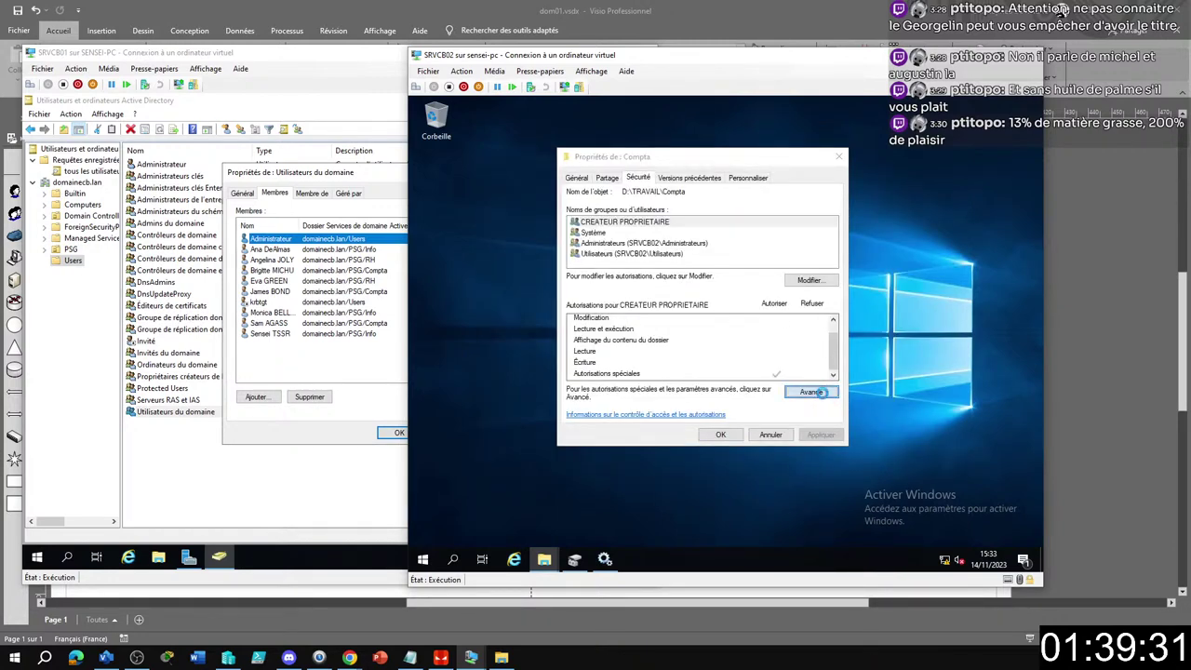
click(549, 429)
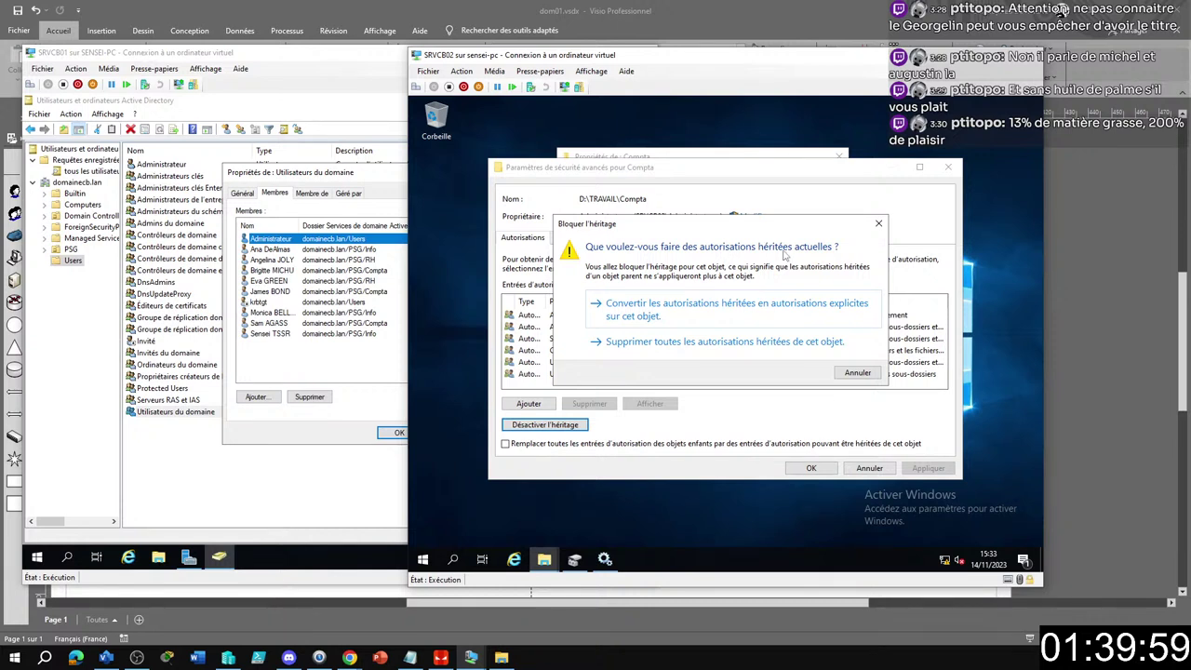
click(647, 309)
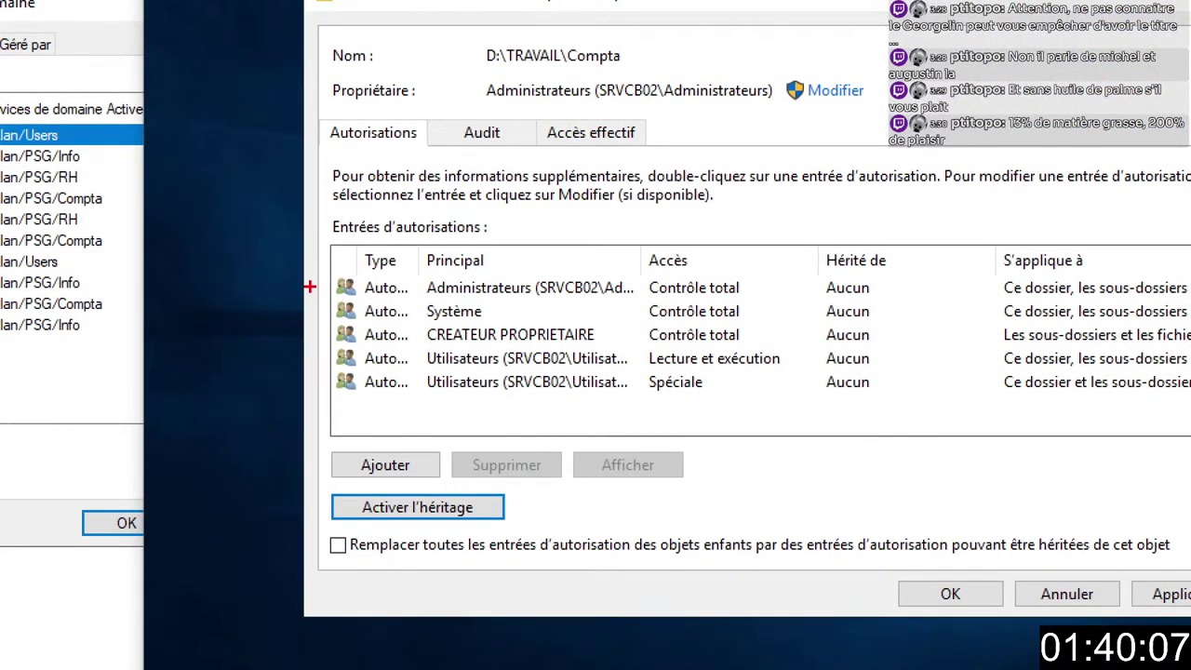
mouse_move(322, 265)
mouse_down()
mouse_move(721, 354)
mouse_move(815, 405)
mouse_up()
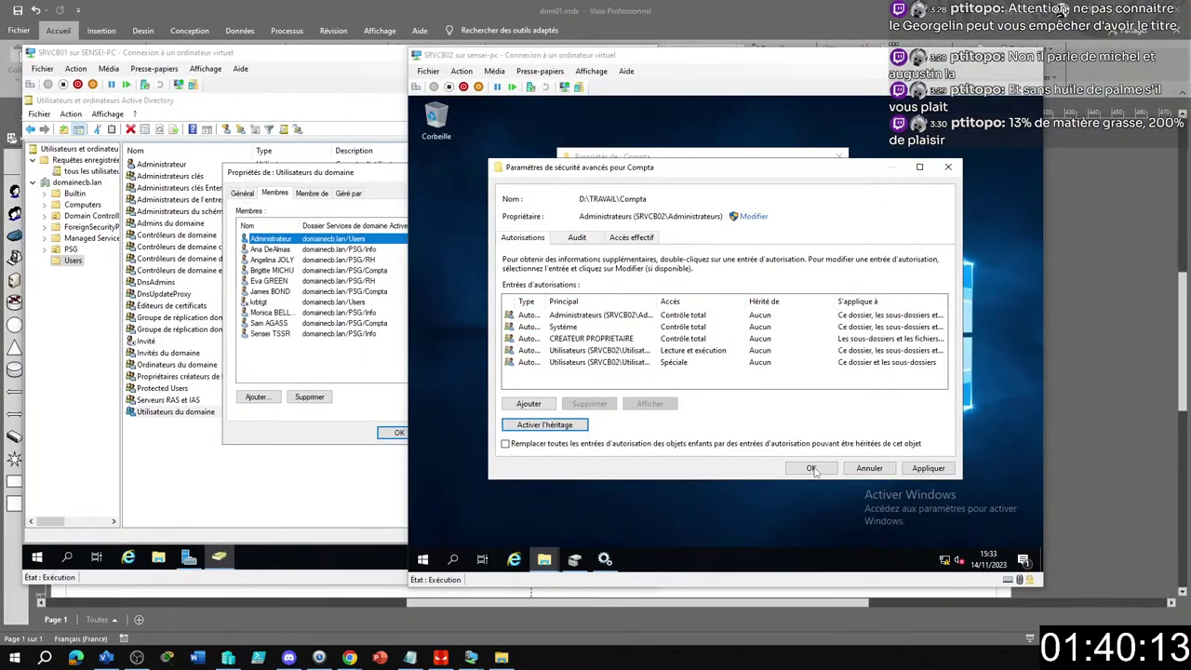
click(950, 594)
Step: Open Compta's permissions for editing, select Utilisateurs (SRVCB02\Utilisateurs), and mark the listed groups, its allowed rights and the Supprimer command on screen
click(809, 280)
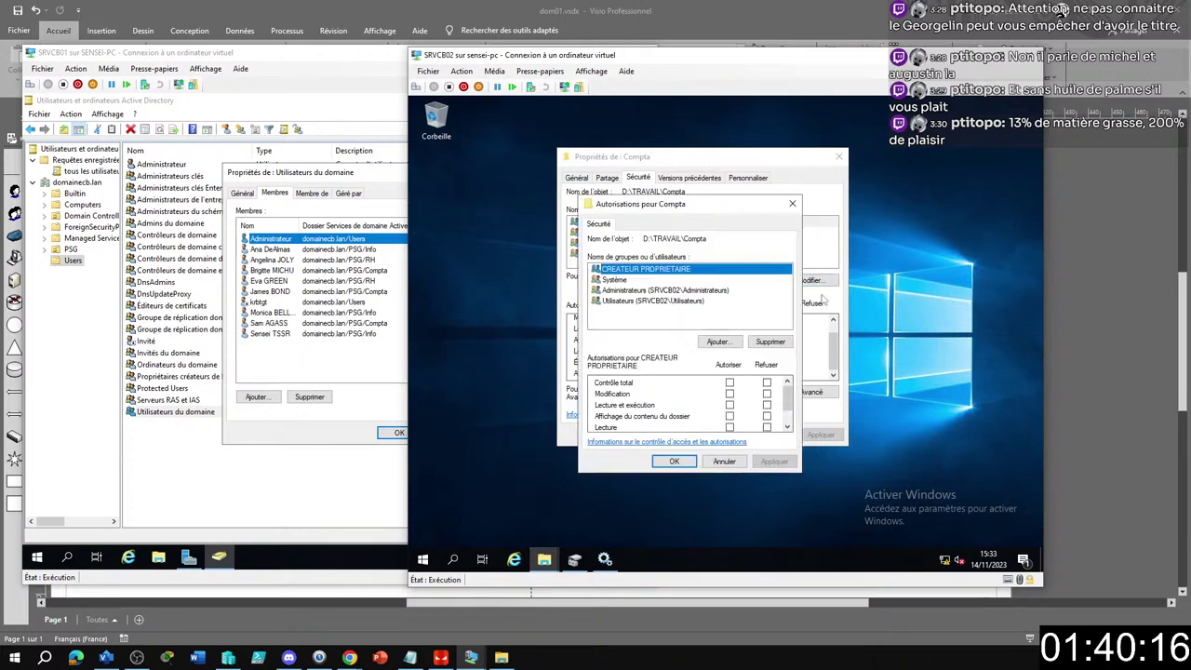
click(629, 280)
click(630, 300)
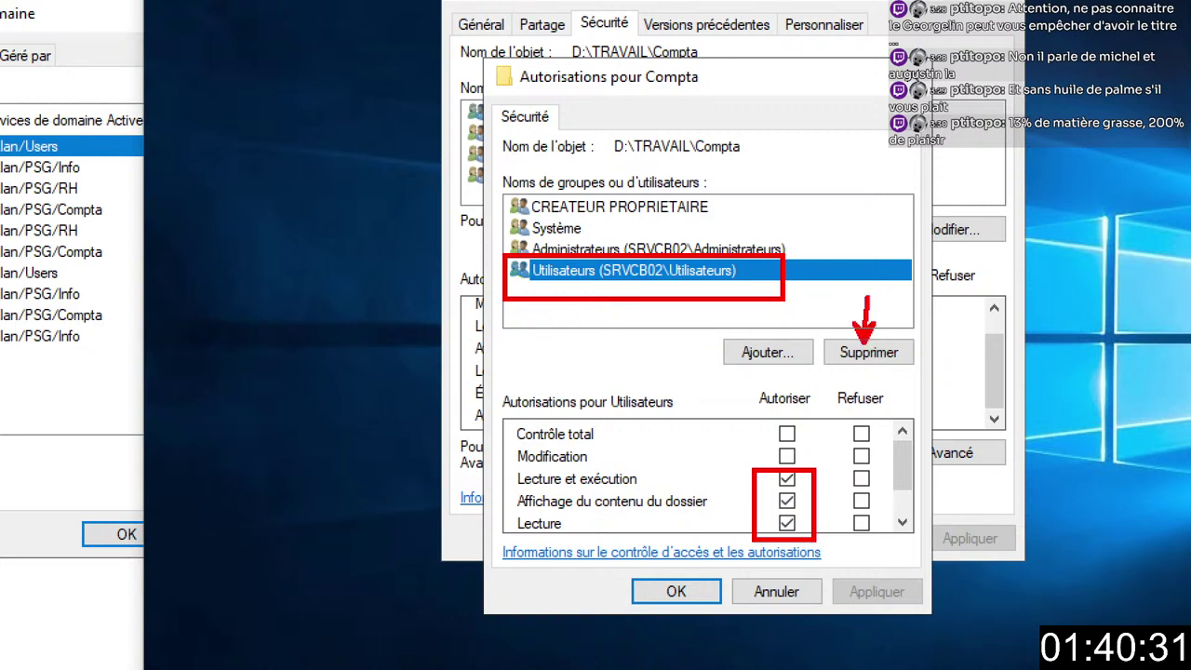
drag(898, 359, 931, 414)
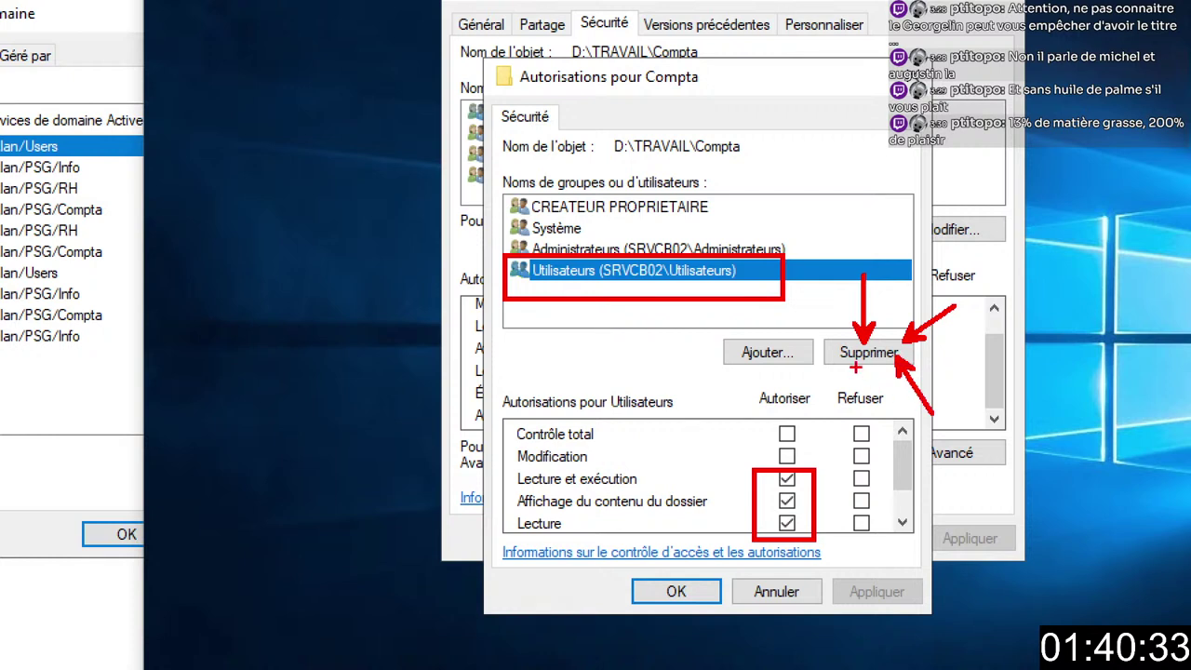
drag(854, 365, 830, 409)
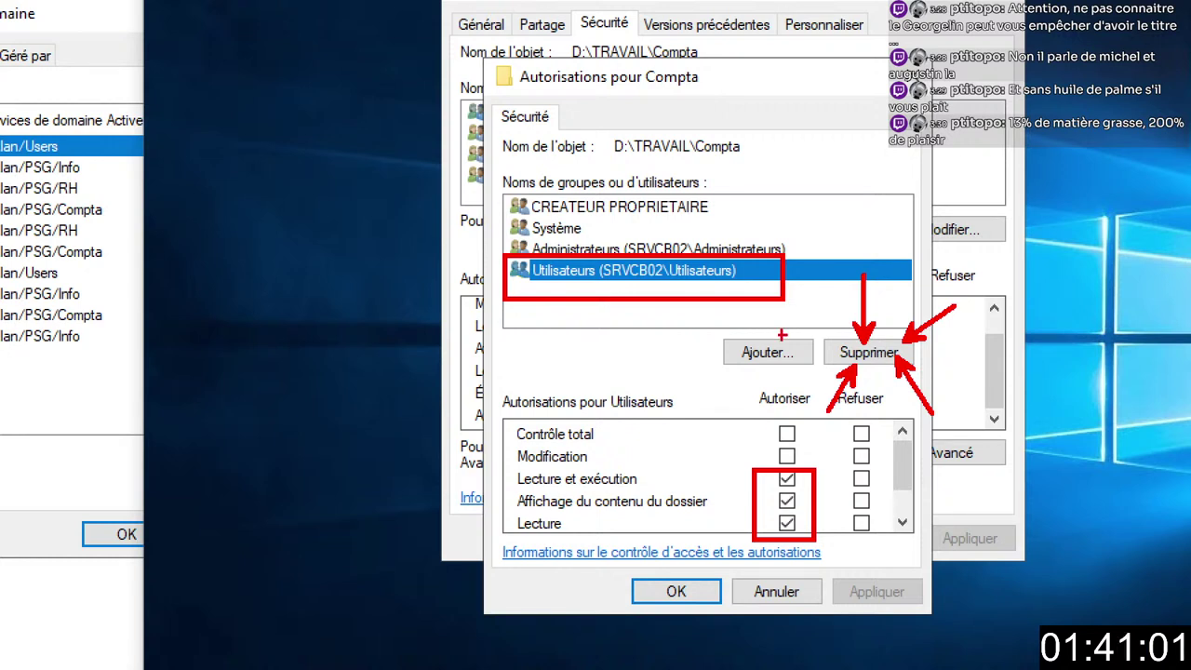
mouse_move(496, 182)
mouse_down()
mouse_move(637, 223)
mouse_move(743, 221)
mouse_up()
mouse_move(676, 176)
mouse_down()
mouse_move(568, 213)
mouse_move(594, 188)
mouse_up()
mouse_move(640, 260)
mouse_down()
mouse_move(577, 290)
mouse_move(668, 304)
mouse_up()
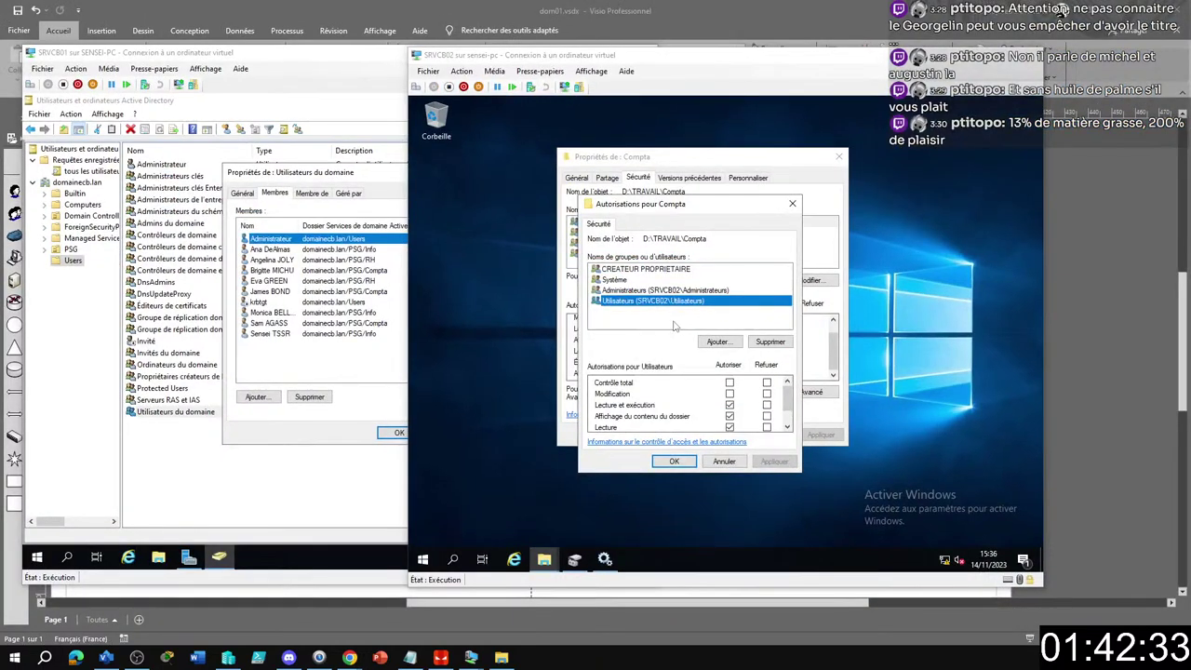
Step: Remove Utilisateurs and CREATEUR PROPRIETAIRE from Compta's permissions, check the Système and Administrateurs entries, and confirm the changes
click(771, 342)
click(622, 270)
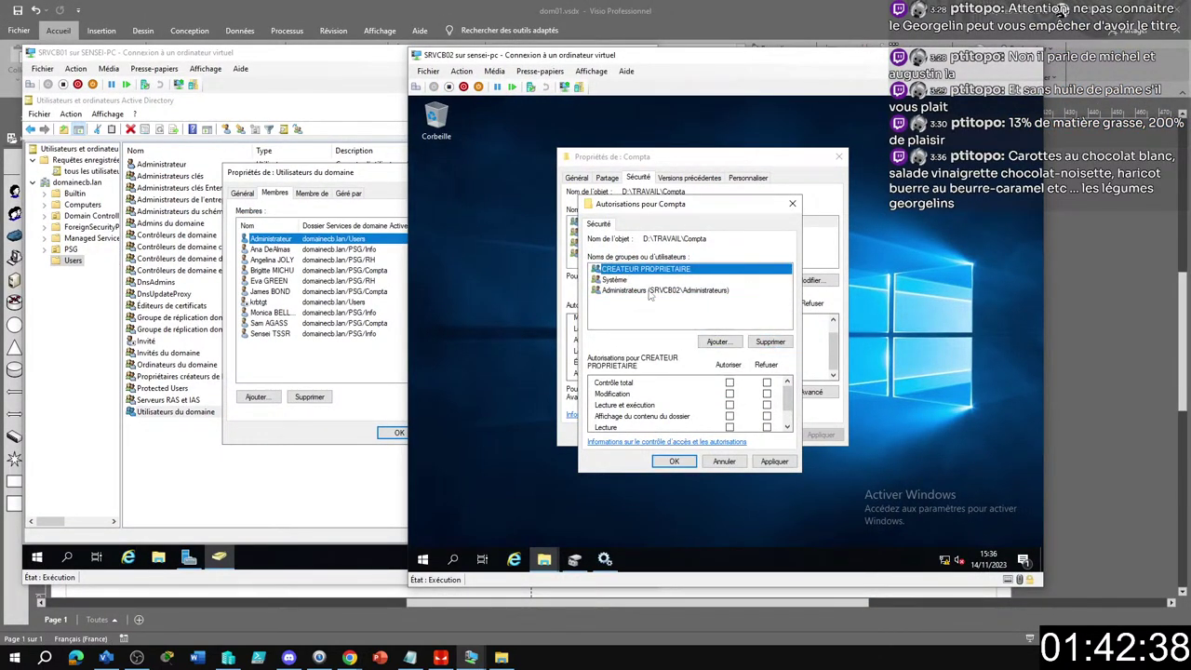
click(771, 341)
click(624, 281)
click(619, 270)
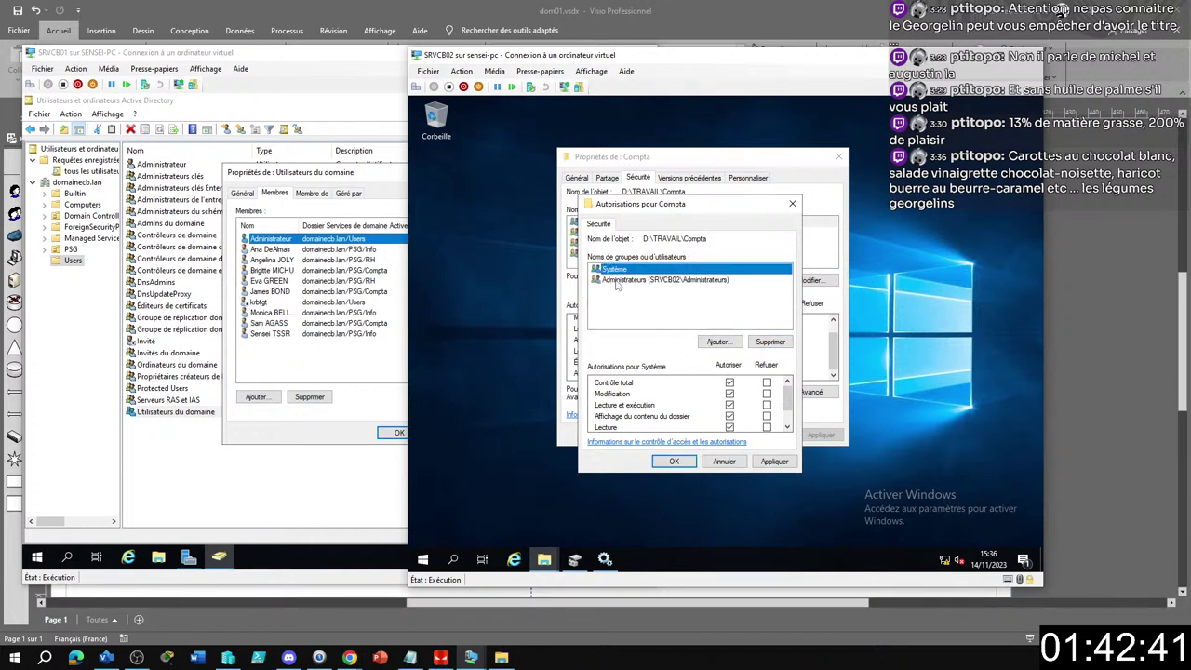
click(622, 283)
click(620, 270)
click(625, 281)
click(623, 270)
click(675, 461)
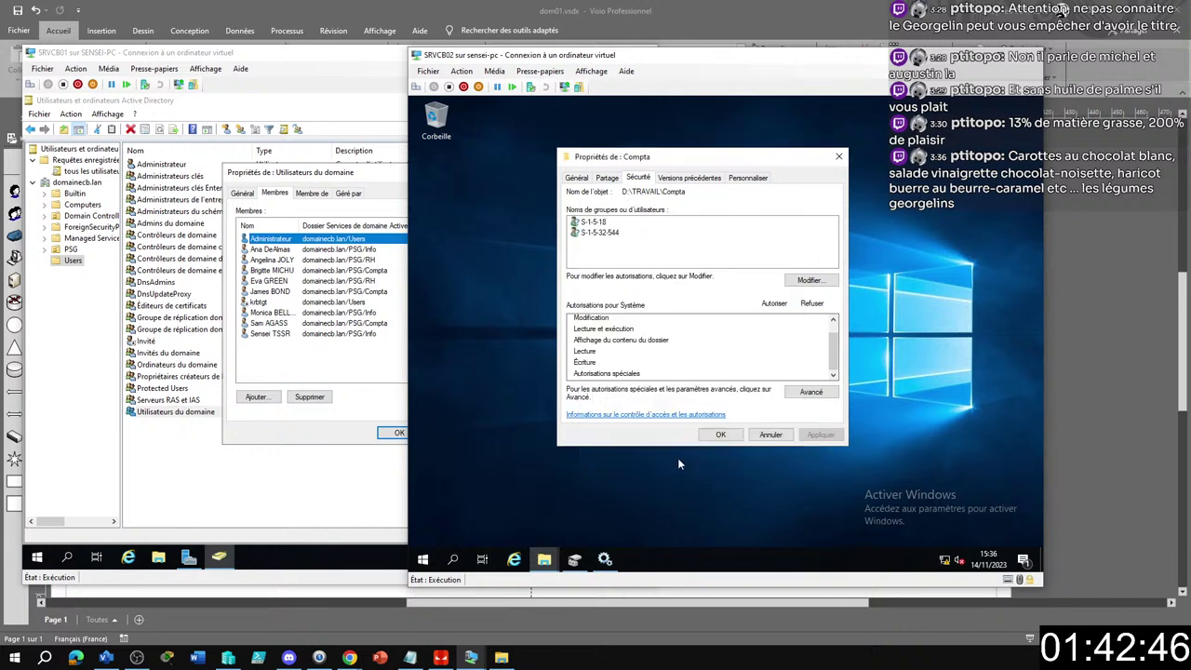
Step: Examine the rights of Système and Administrateurs (SRVCB02\Administrateurs) in Compta's security properties
click(656, 244)
click(649, 223)
click(646, 233)
click(642, 226)
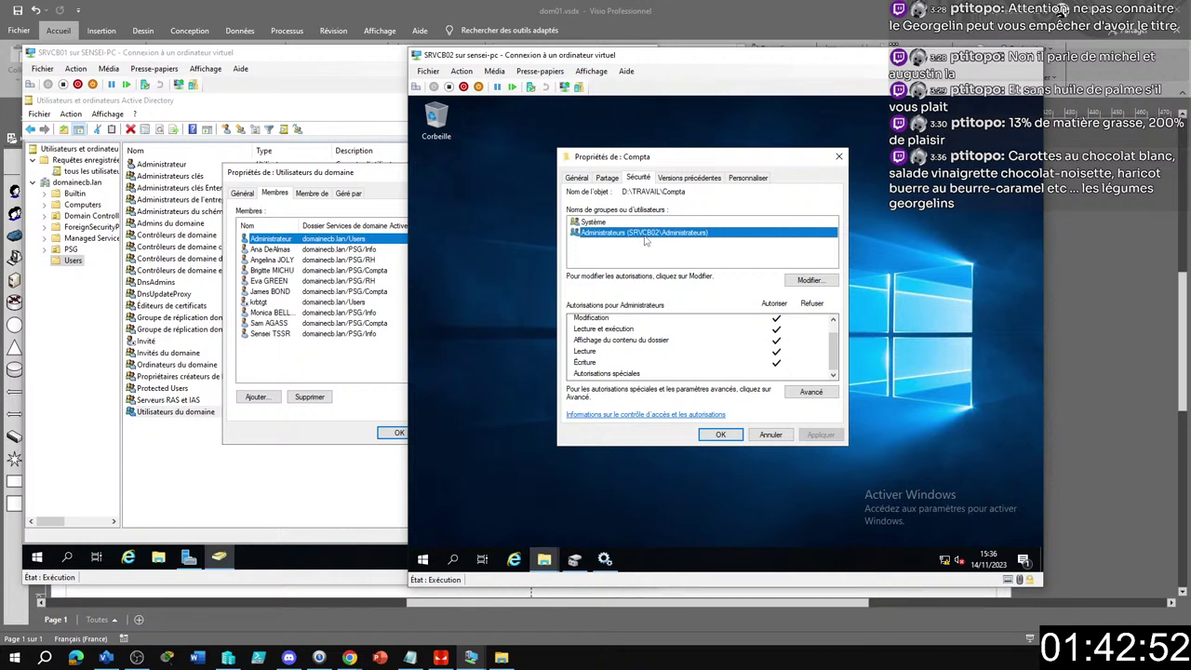